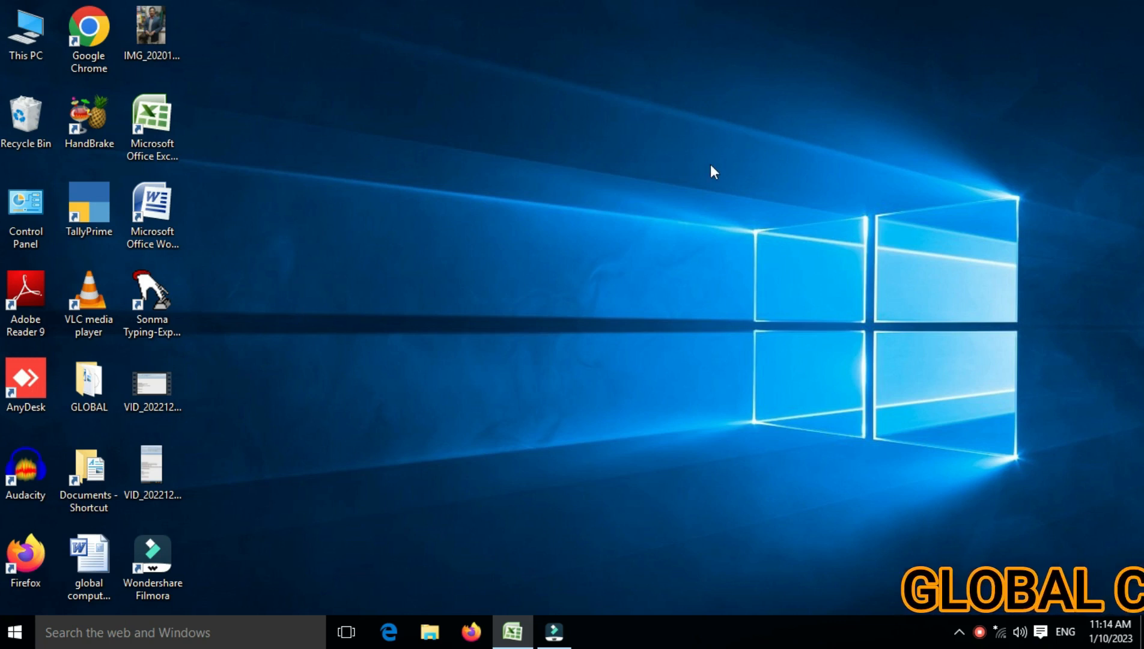
Refresh the desktop and switch to the open INT workbook in Microsoft Excel
{"action": "right_click", "coordinate": [606, 234]}
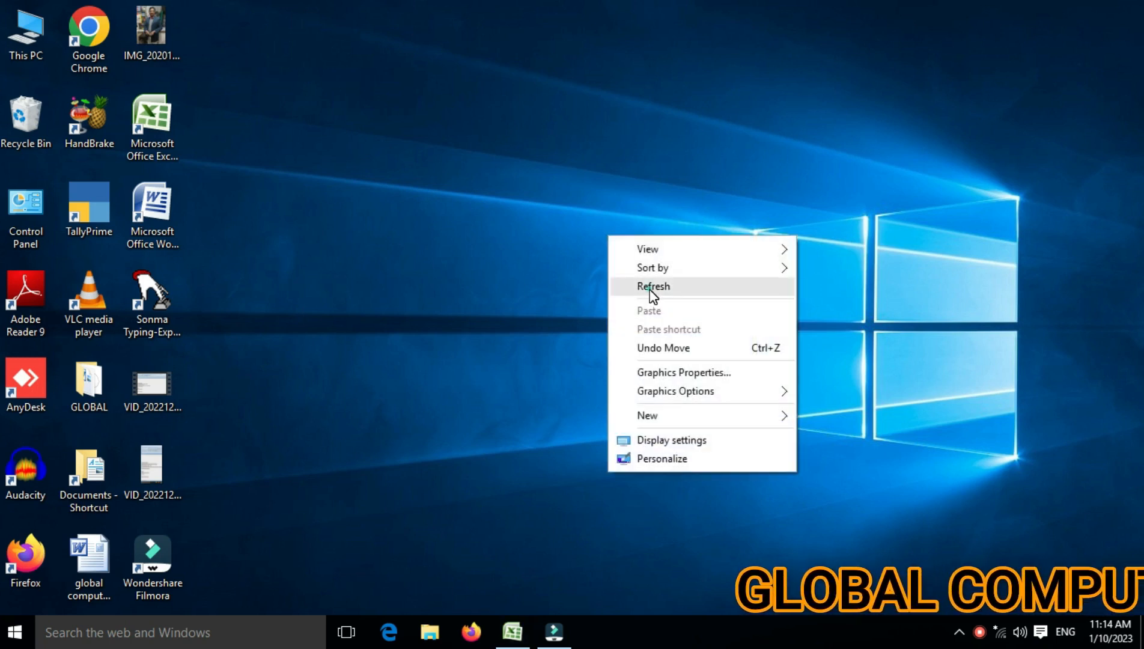
{"action": "left_click", "coordinate": [650, 287]}
{"action": "left_click", "coordinate": [520, 635]}
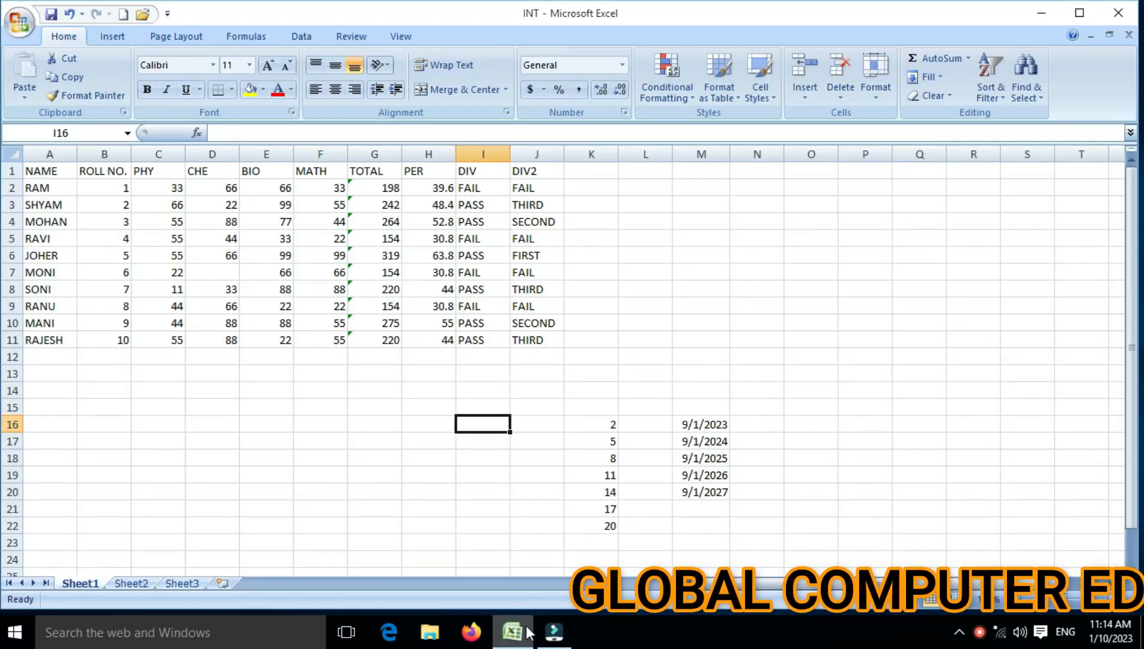
{"action": "left_click", "coordinate": [944, 76]}
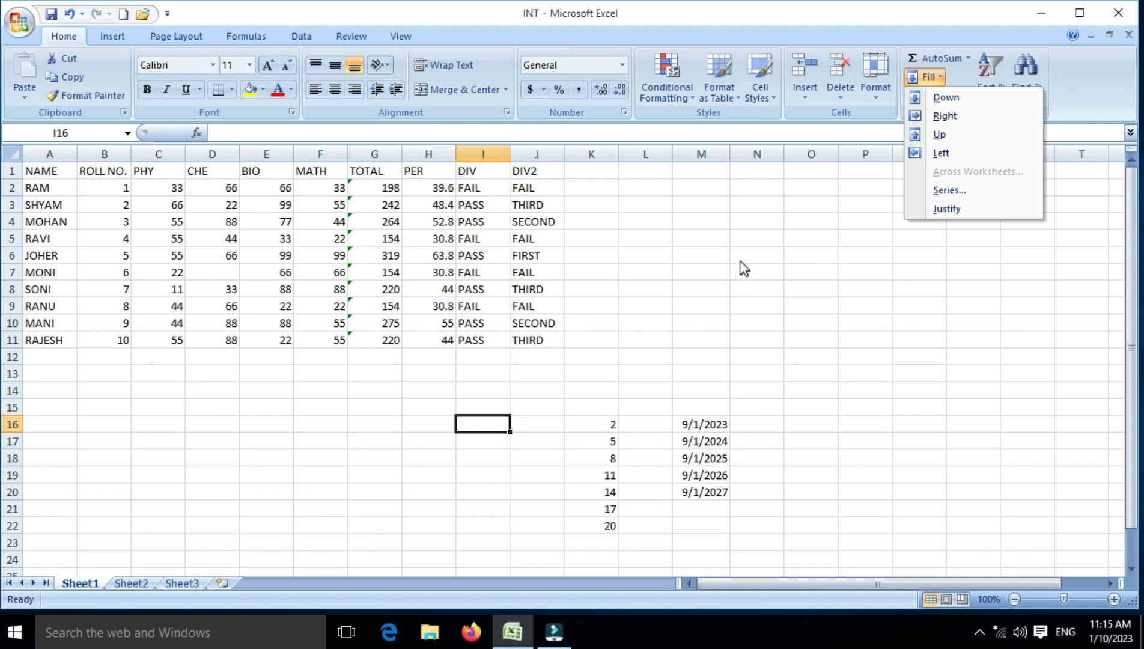
{"action": "left_click", "coordinate": [721, 260]}
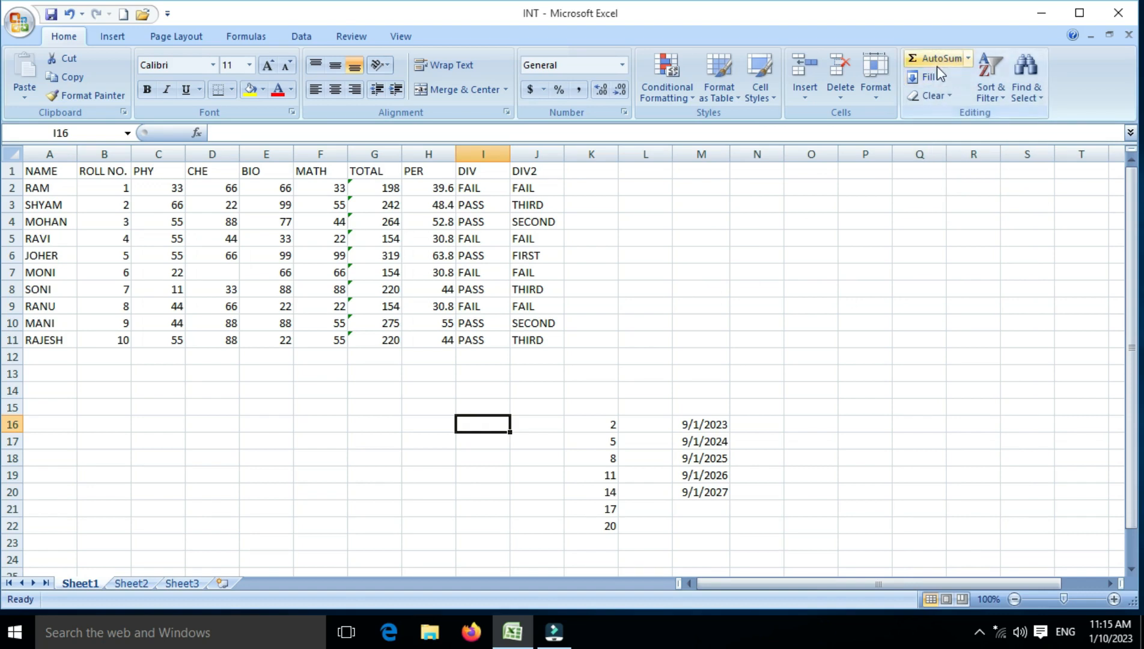
{"action": "left_click", "coordinate": [942, 80]}
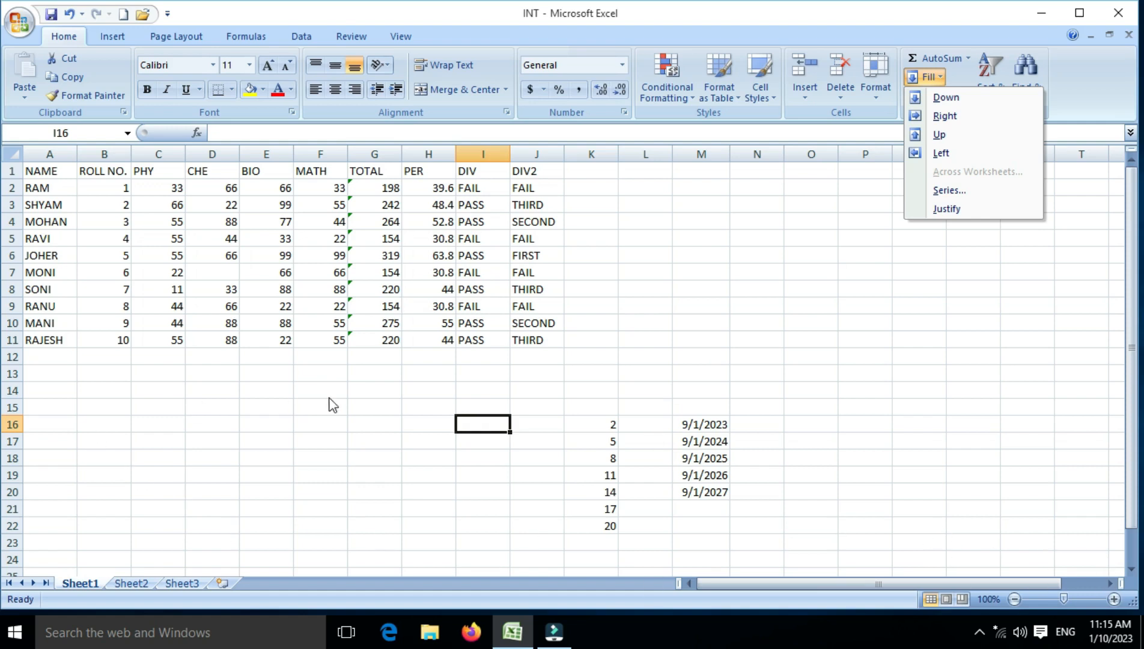
Enter 500 in cell E16 and copy it down through E23 with the fill handle
{"action": "left_click", "coordinate": [259, 421]}
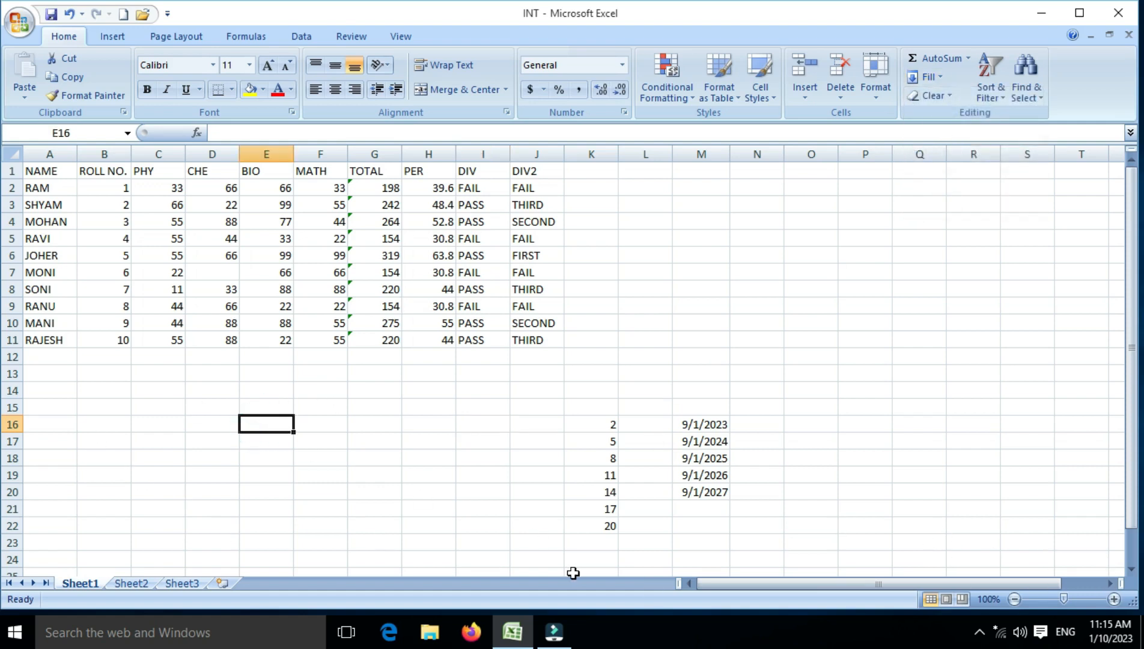
{"action": "type", "text": "500"}
{"action": "key", "text": "Return"}
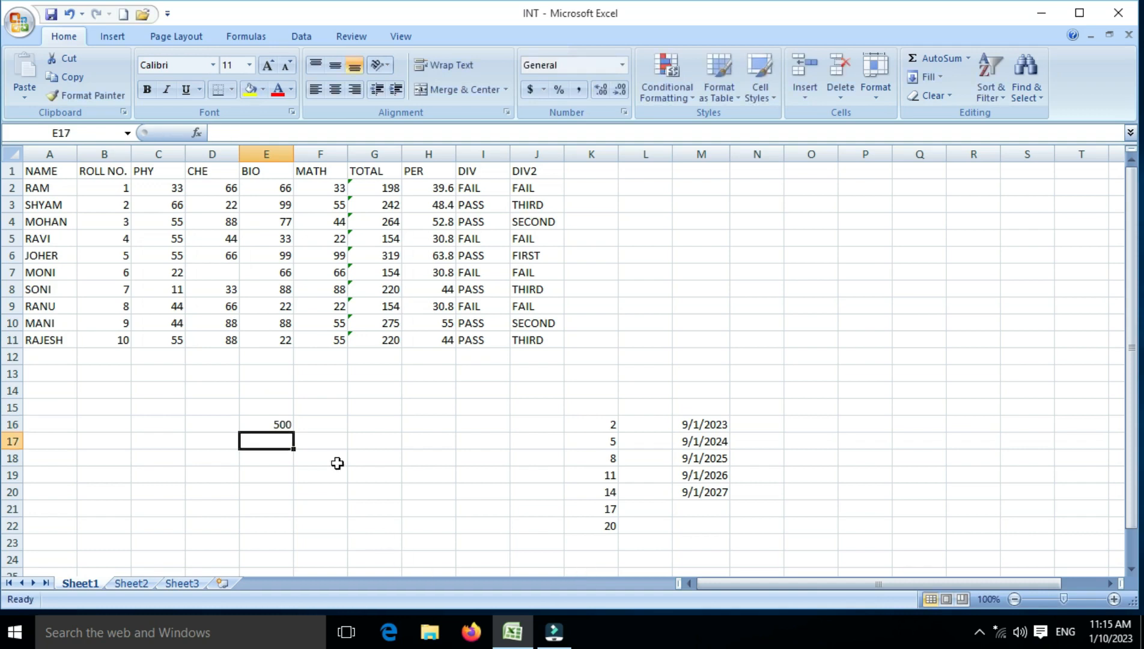
{"action": "left_click", "coordinate": [250, 424]}
{"action": "left_click_drag", "start_coordinate": [292, 437], "coordinate": [296, 553]}
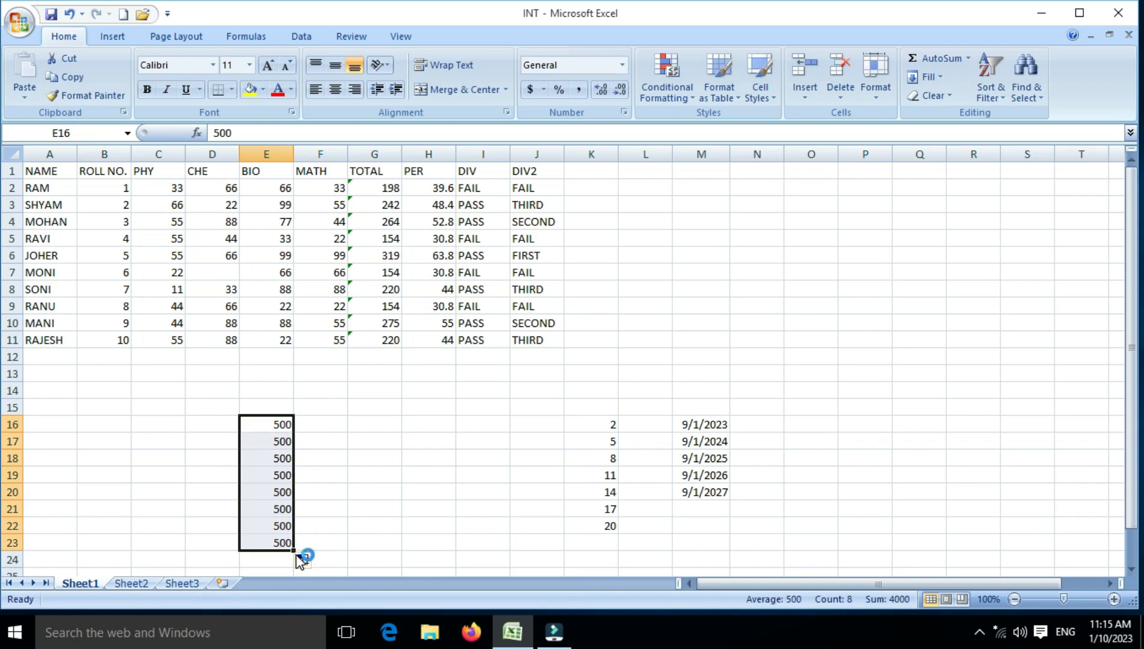
Enter 500 in cell F16 and copy it down through F23 with the Fill Down command
{"action": "left_click", "coordinate": [332, 430]}
{"action": "type", "text": "500"}
{"action": "key", "text": "Return"}
{"action": "key", "text": "Up"}
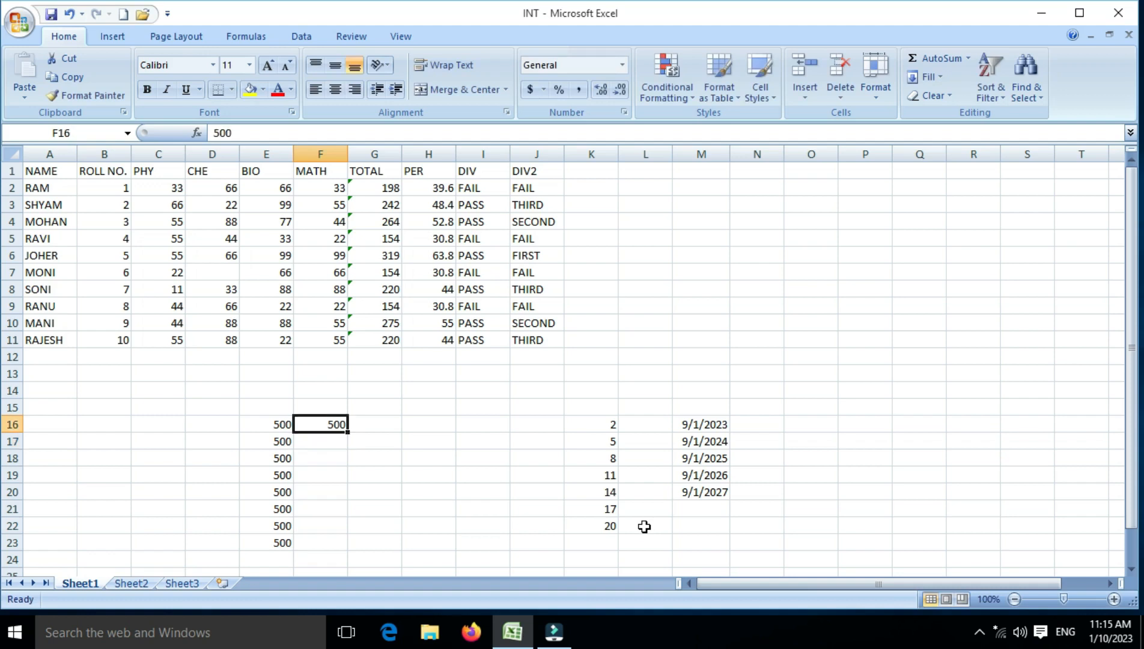
{"action": "key", "text": "shift+Down"}
{"action": "key", "text": "shift+Down"}
{"action": "key", "text": "shift+Down"}
{"action": "key", "text": "shift+Down"}
{"action": "key", "text": "shift+Down"}
{"action": "key", "text": "shift+Down"}
{"action": "key", "text": "shift+Down"}
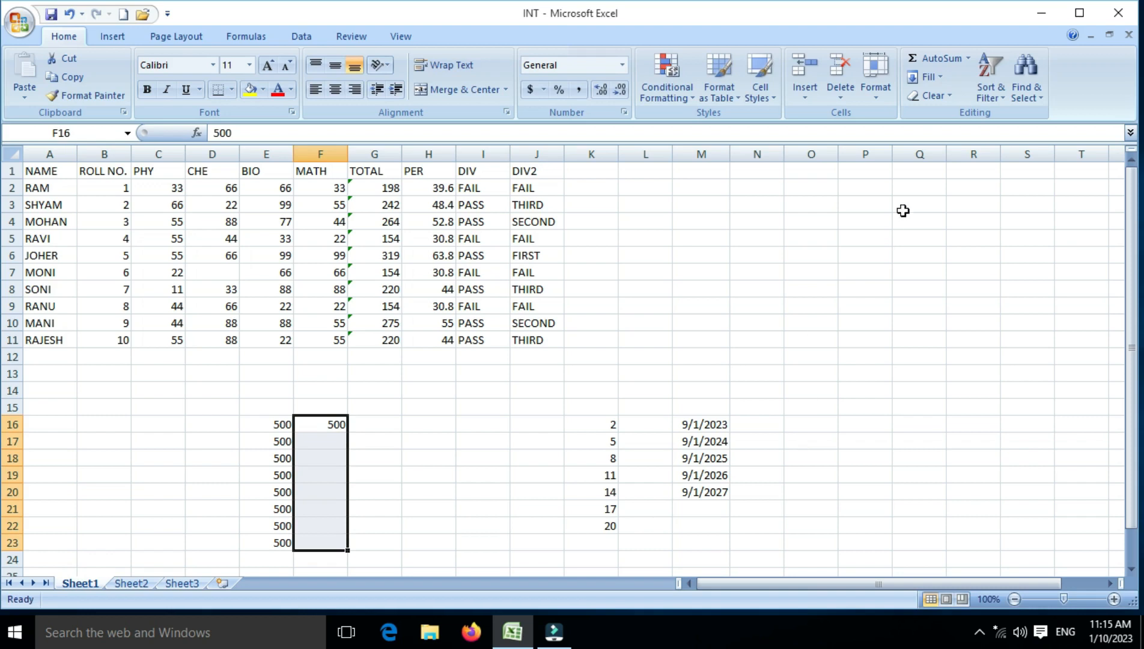
{"action": "left_click", "coordinate": [940, 76]}
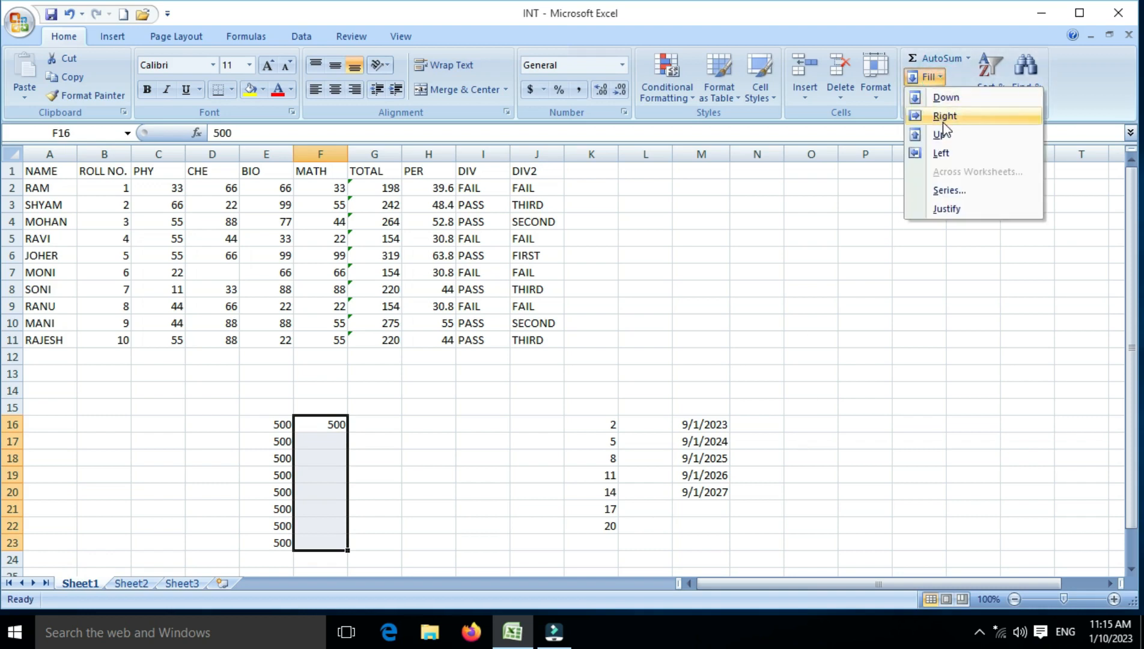
{"action": "left_click", "coordinate": [941, 99]}
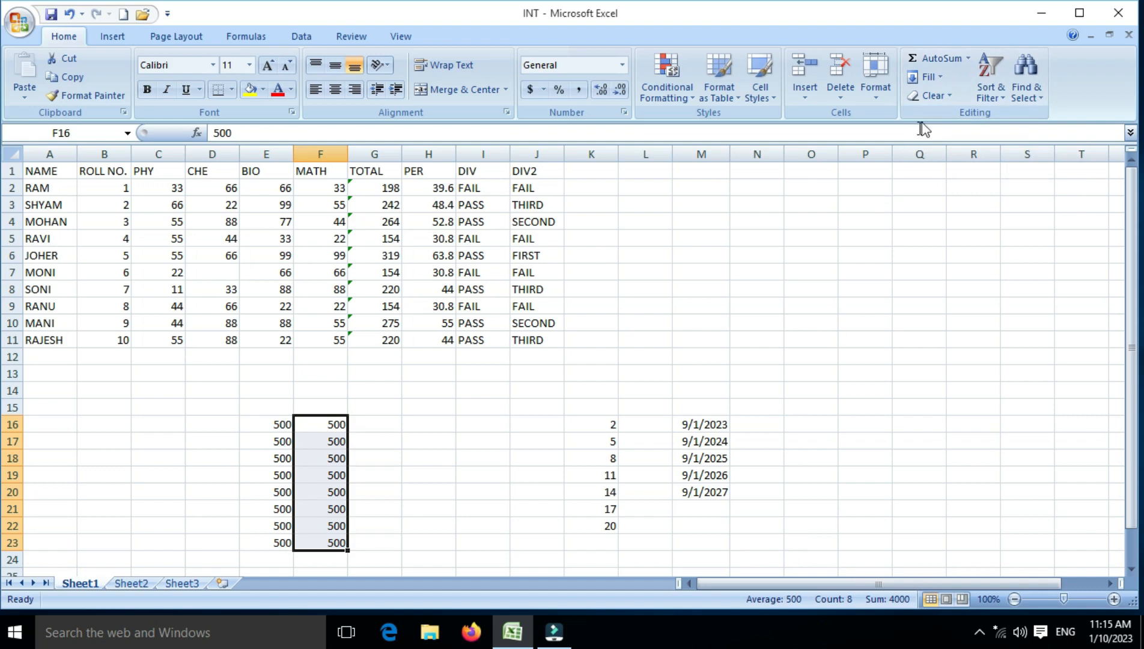
Copy the value of F16 upward into F13:F15 with the Fill Up command
{"action": "left_click", "coordinate": [940, 77]}
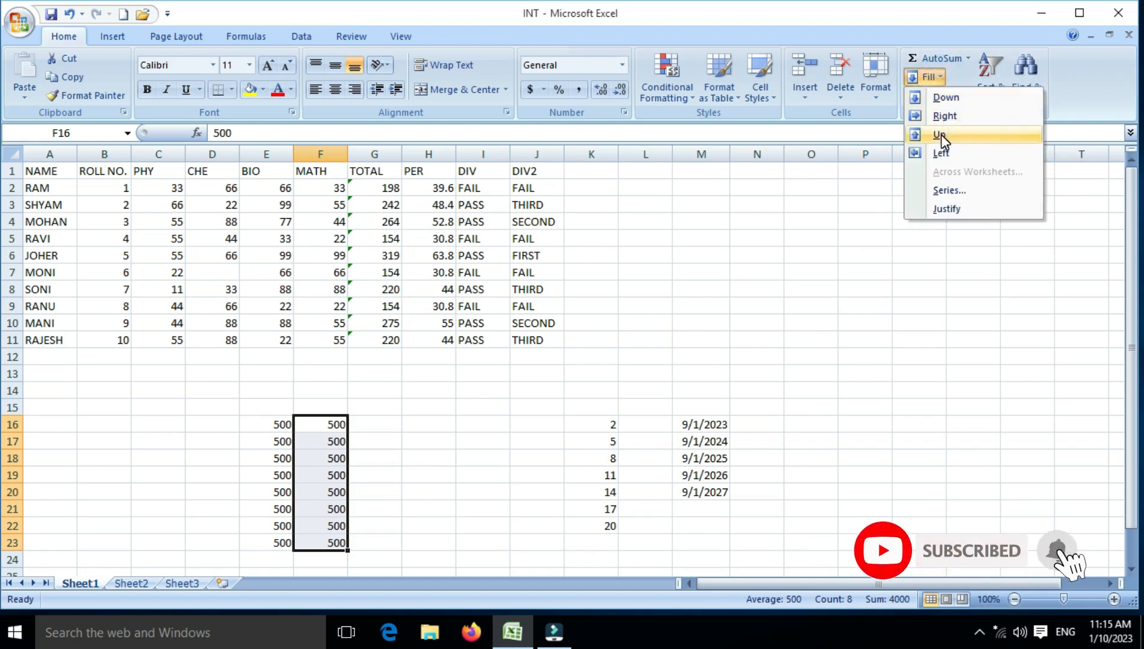
{"action": "left_click", "coordinate": [316, 433]}
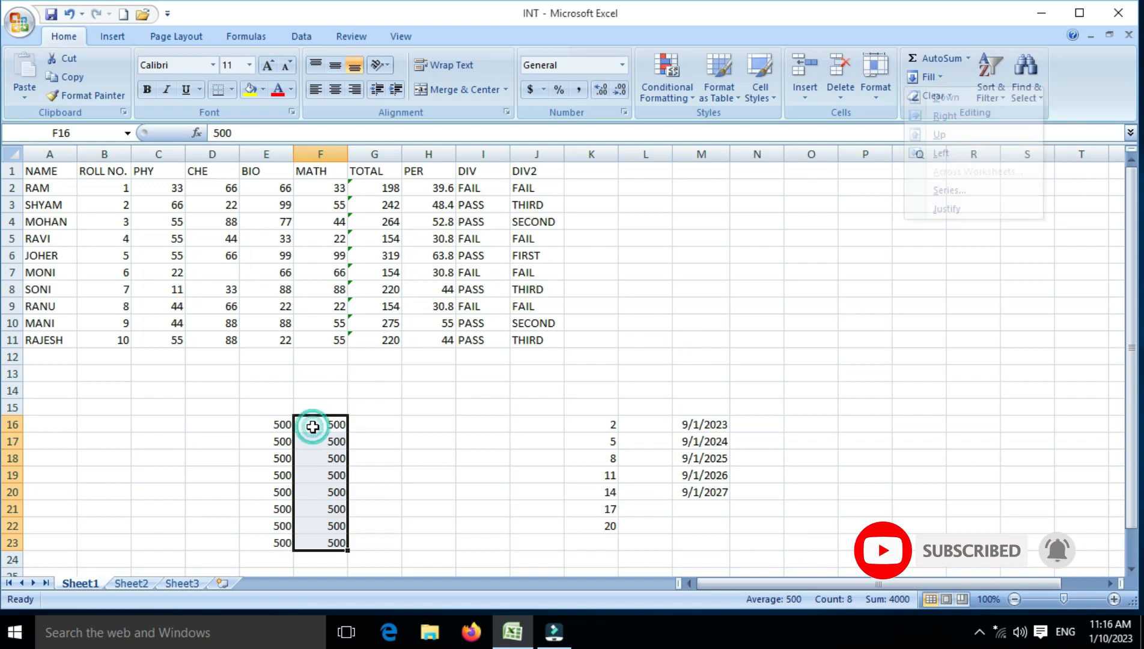
{"action": "left_click_drag", "start_coordinate": [310, 424], "coordinate": [315, 365]}
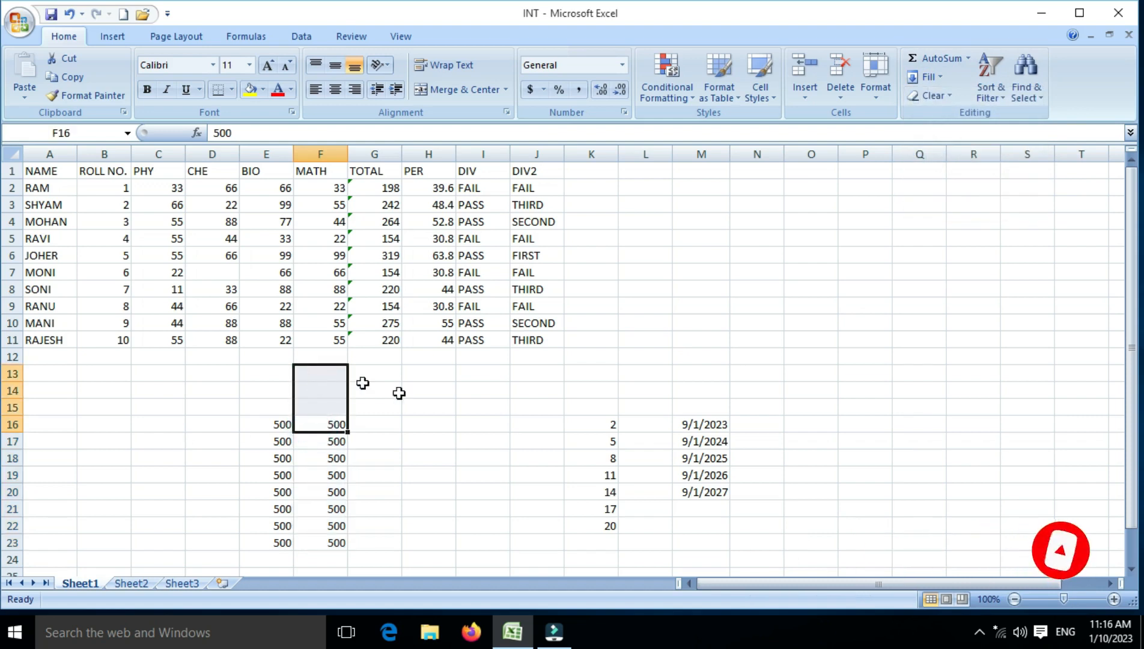
{"action": "left_click", "coordinate": [945, 76]}
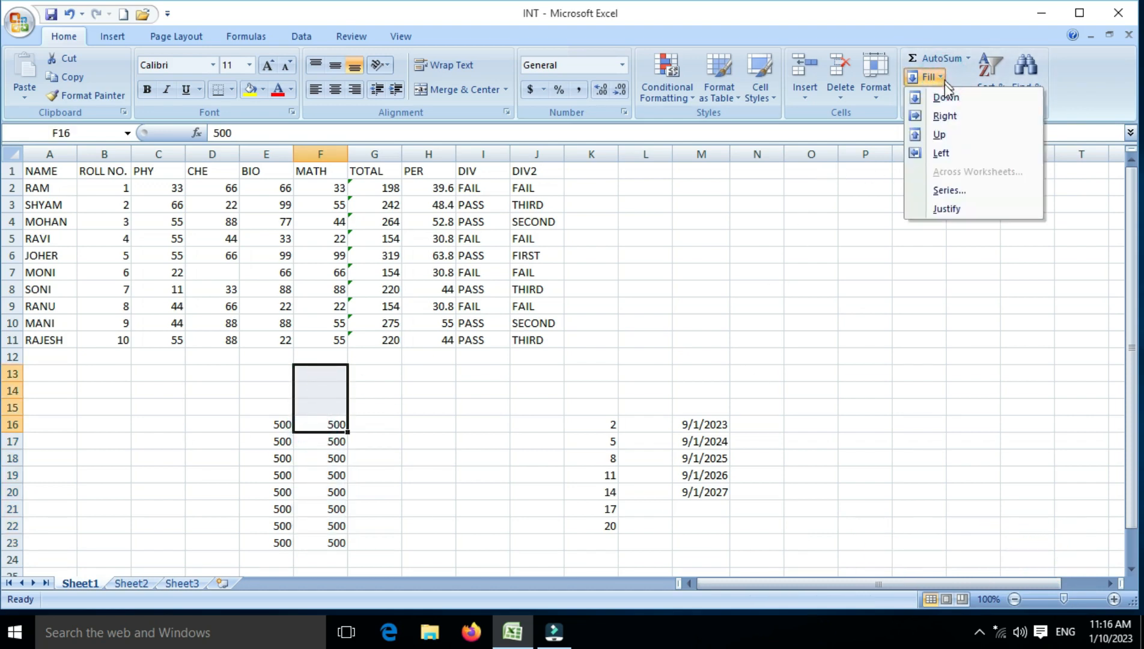
{"action": "left_click", "coordinate": [939, 135]}
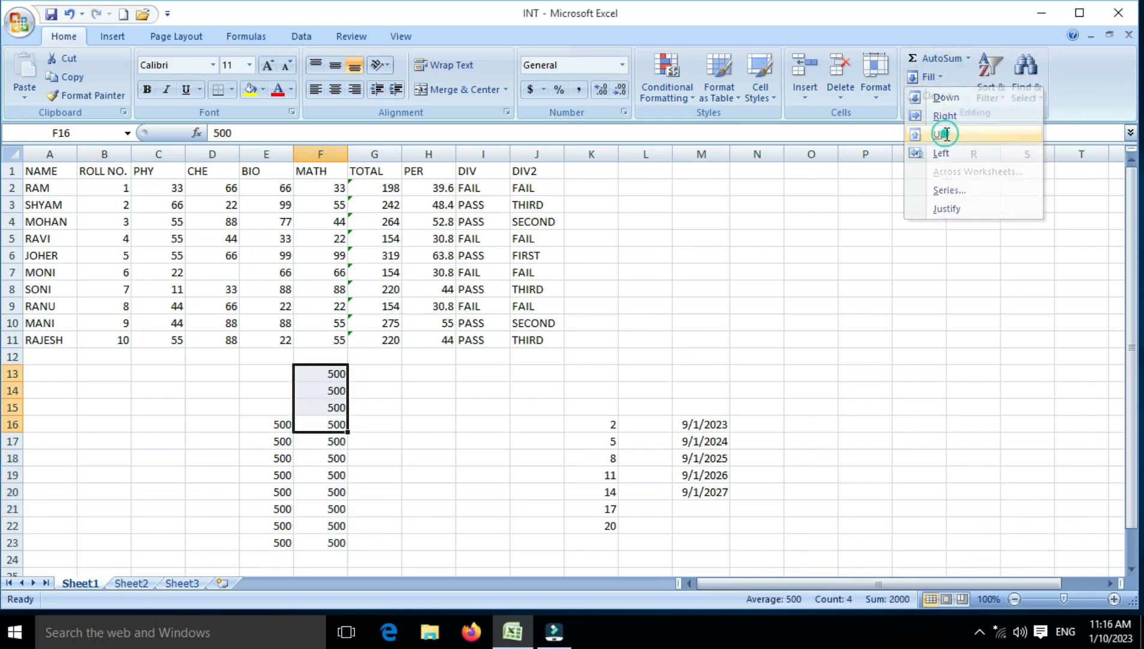
Copy the value of F16 across G16:J16 with the Fill Right command
{"action": "left_click", "coordinate": [388, 428]}
{"action": "left_click_drag", "start_coordinate": [342, 426], "coordinate": [528, 424]}
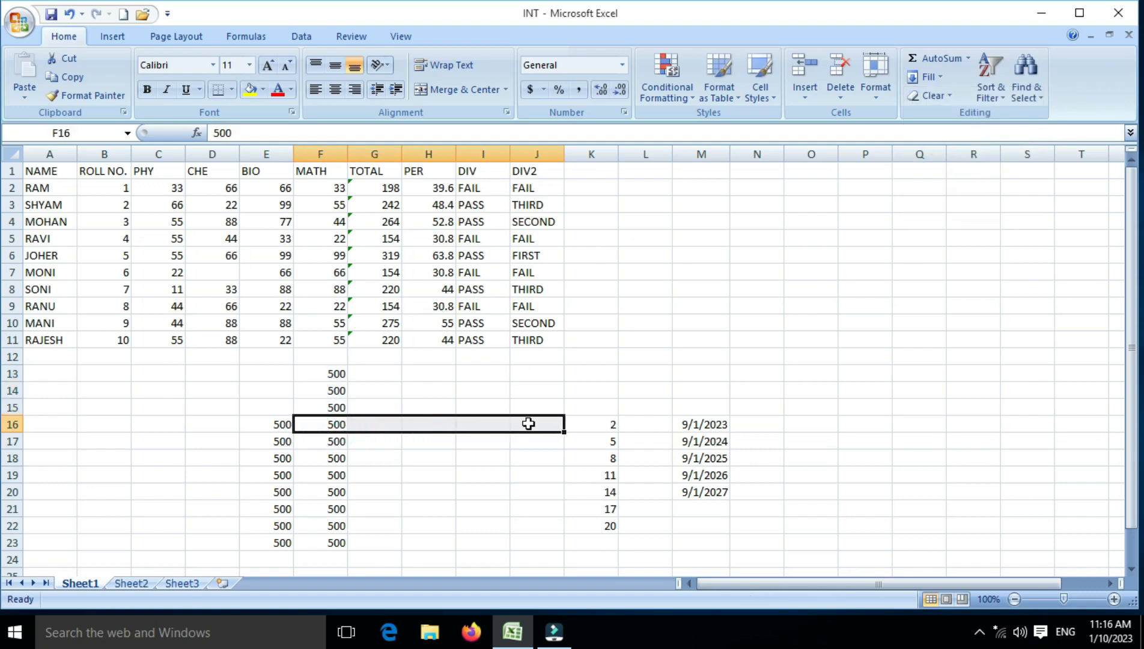
{"action": "left_click", "coordinate": [940, 79]}
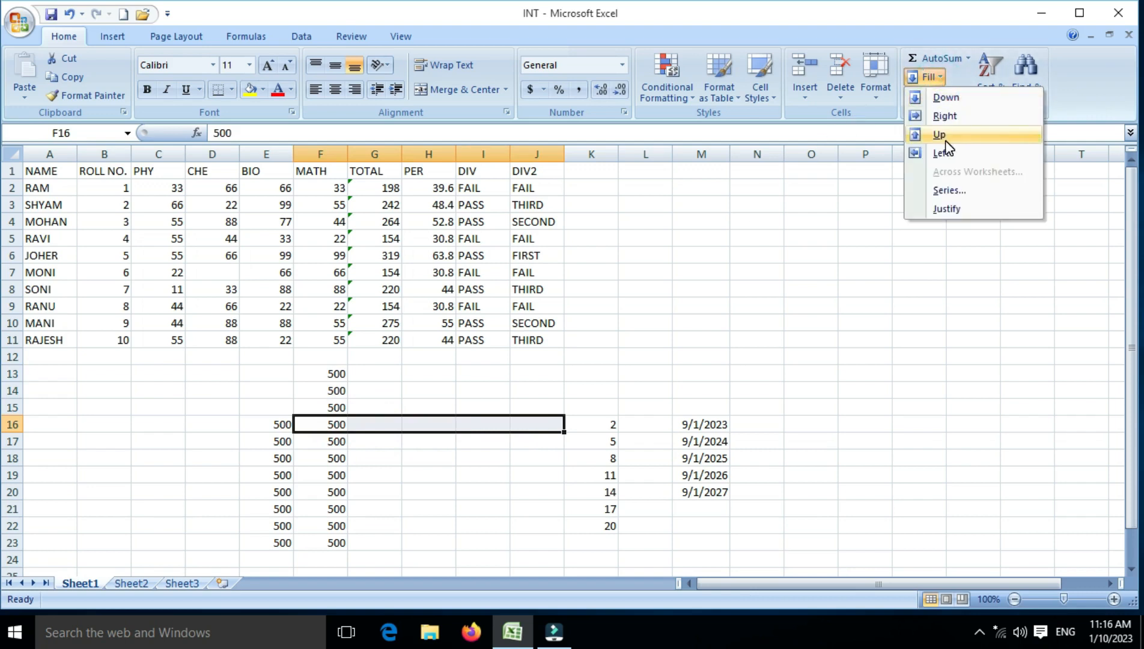
{"action": "left_click", "coordinate": [946, 118]}
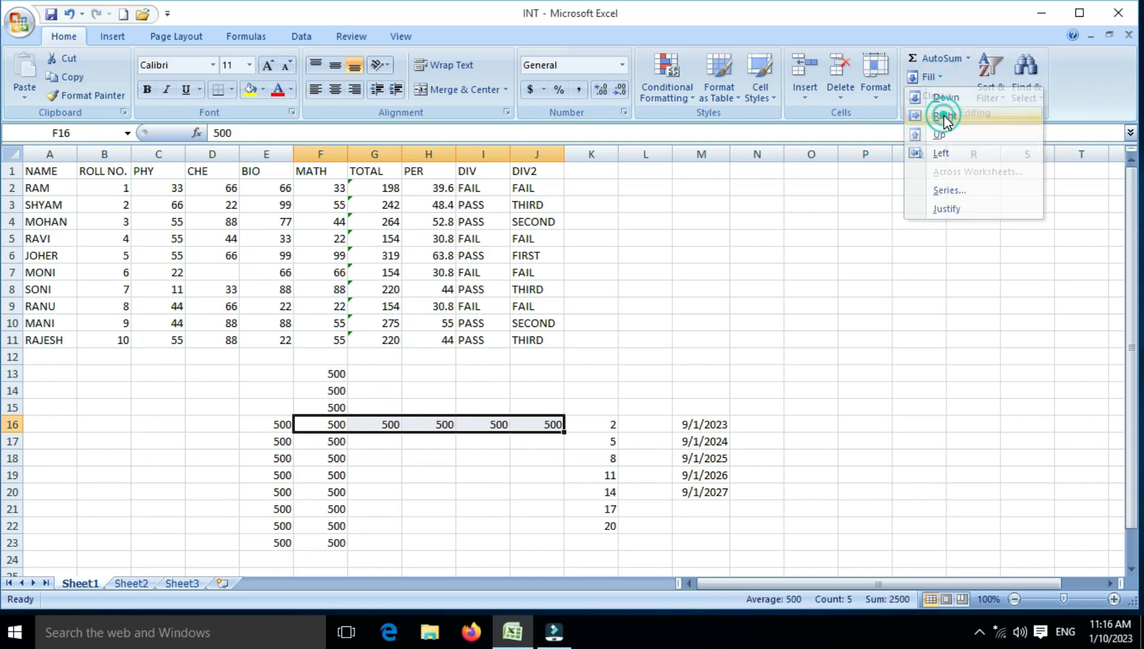
Copy the value of F16 back across to C16 with the Fill Left command
{"action": "left_click", "coordinate": [309, 429]}
{"action": "left_click_drag", "start_coordinate": [308, 428], "coordinate": [172, 432]}
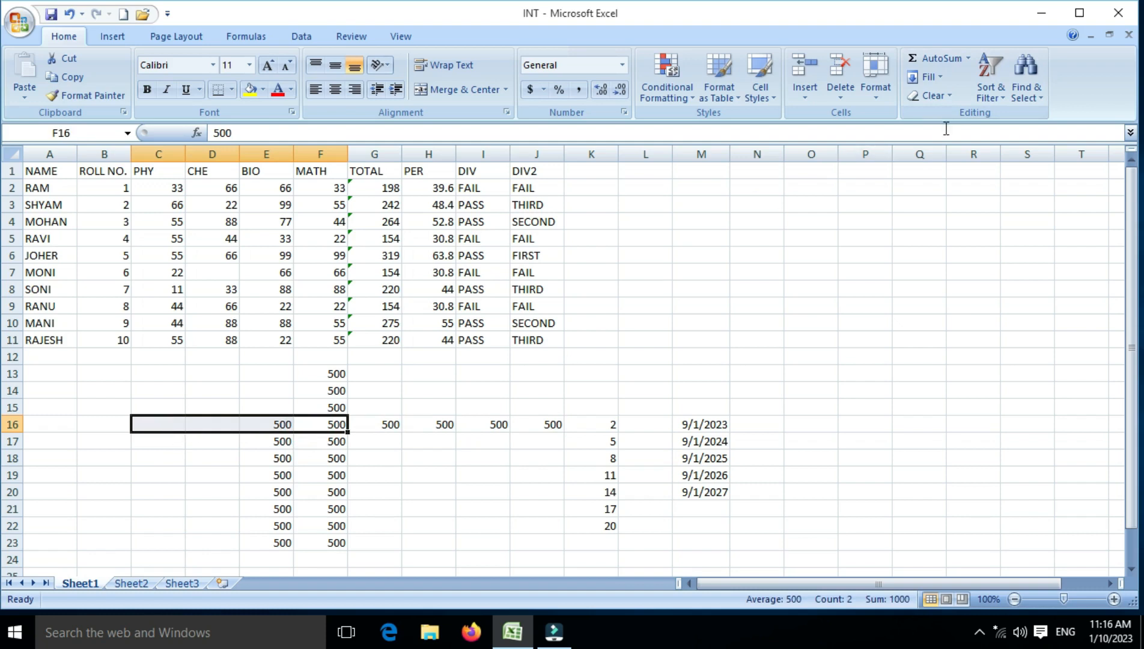
{"action": "left_click", "coordinate": [938, 77]}
{"action": "left_click", "coordinate": [948, 153]}
Enter 300 in cell N5 and extend it across to Q5 with the fill handle
{"action": "left_click", "coordinate": [757, 239]}
{"action": "type", "text": "3"}
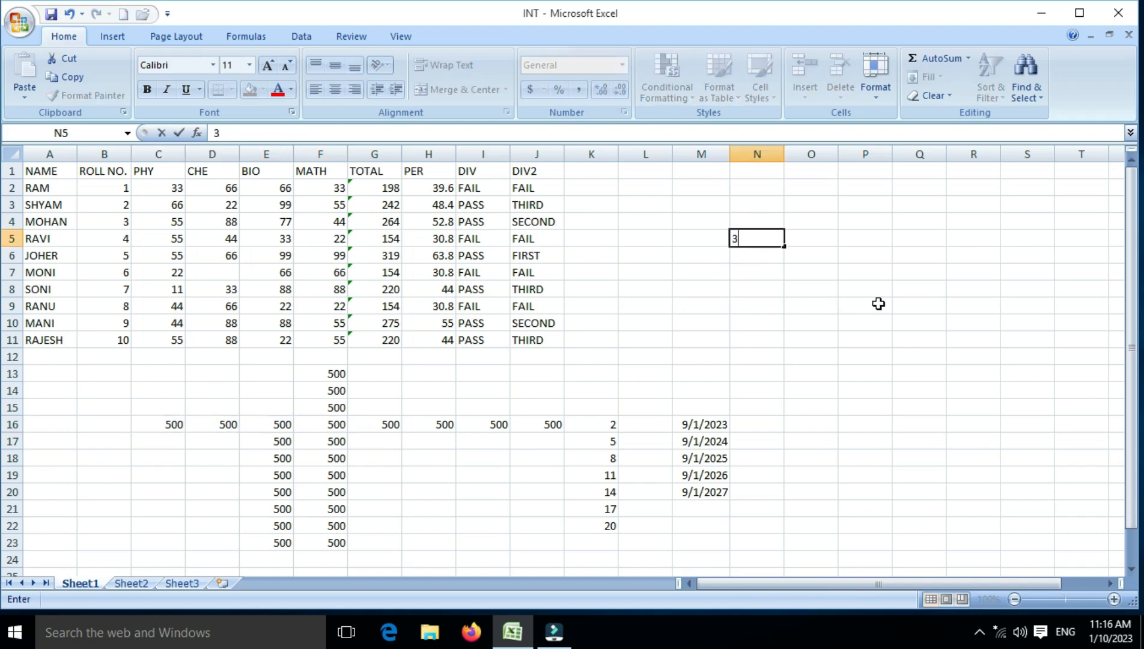
{"action": "key", "text": "Return"}
{"action": "left_click", "coordinate": [772, 239]}
{"action": "left_click_drag", "start_coordinate": [784, 246], "coordinate": [920, 240]}
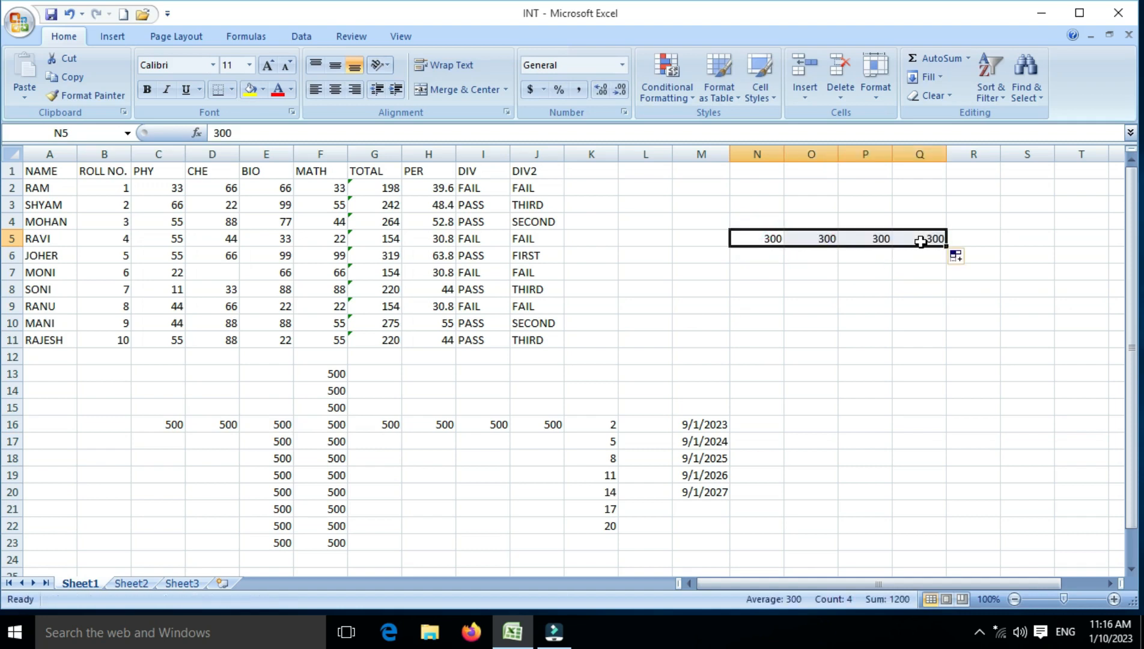
Extend N5 with the fill handle upward to N2 and leftward to L5
{"action": "left_click", "coordinate": [764, 240]}
{"action": "left_click_drag", "start_coordinate": [786, 245], "coordinate": [785, 180]}
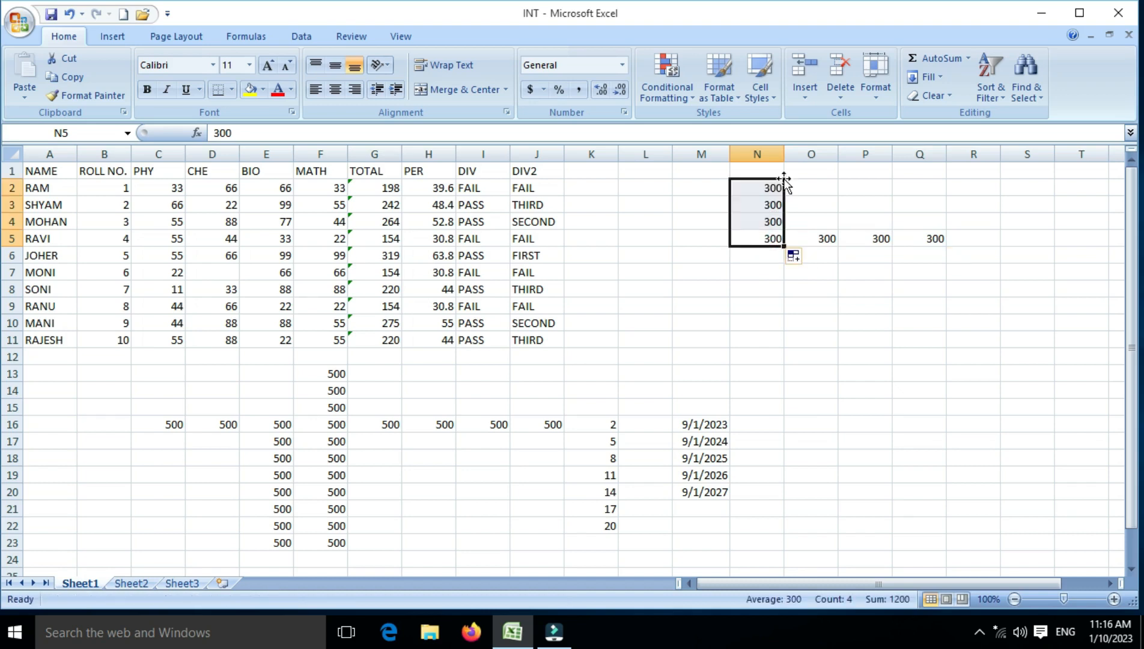
{"action": "left_click", "coordinate": [740, 240]}
{"action": "left_click_drag", "start_coordinate": [785, 246], "coordinate": [634, 251]}
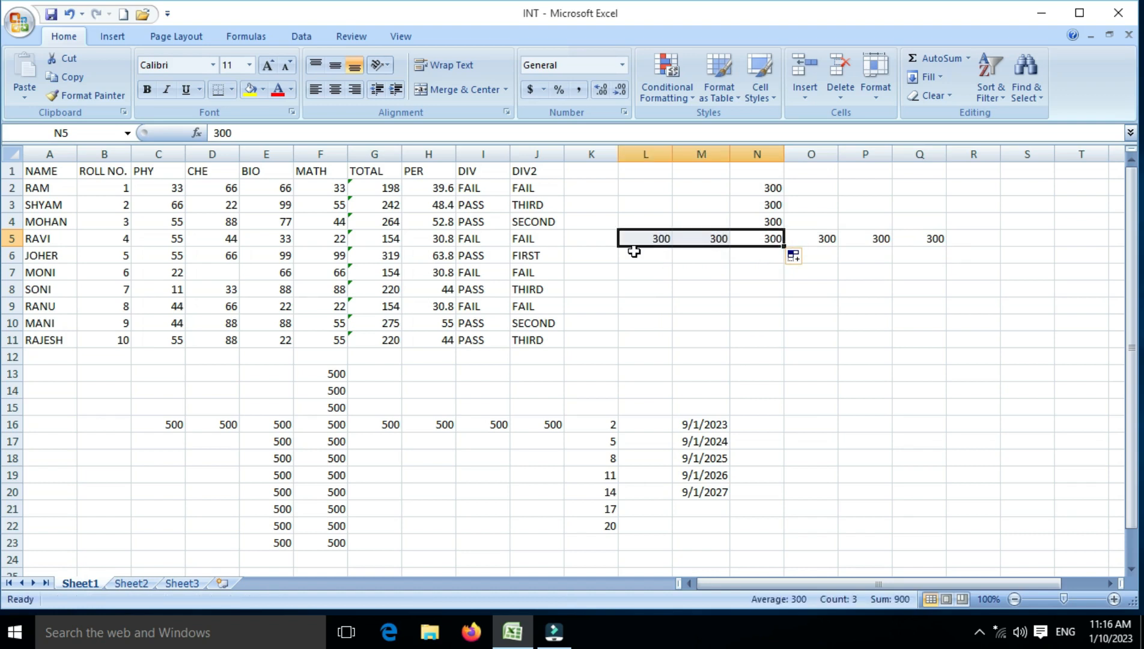
Fill F13:F23 with a linear series in columns, using a step value of 200
{"action": "left_click", "coordinate": [939, 74]}
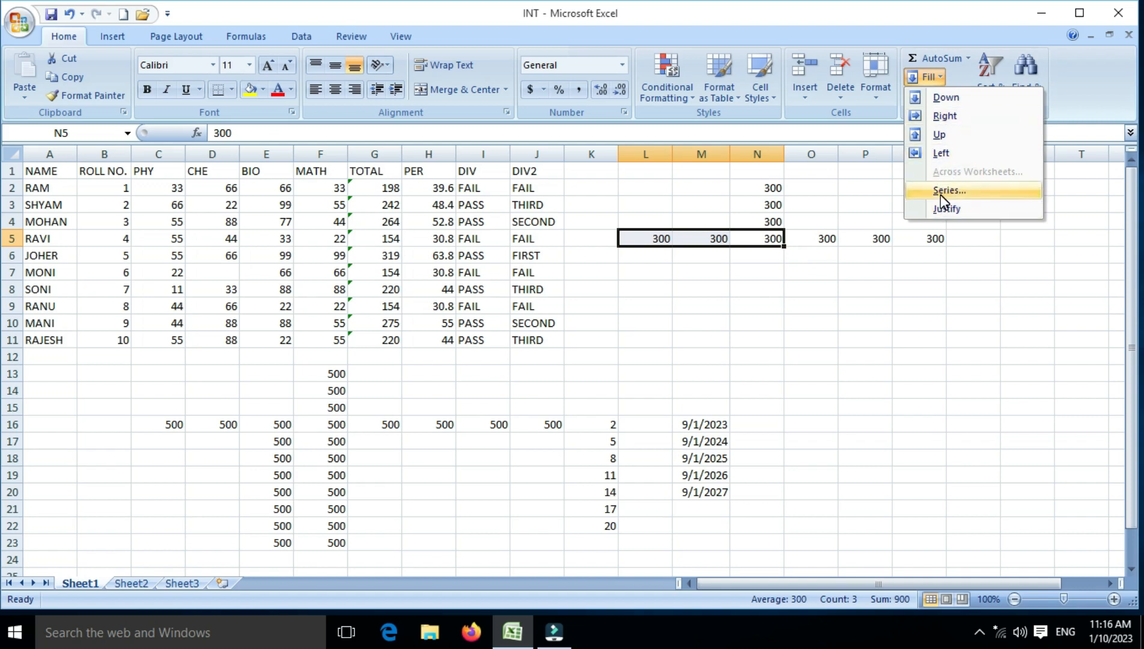
{"action": "left_click", "coordinate": [848, 343]}
{"action": "left_click_drag", "start_coordinate": [330, 377], "coordinate": [341, 543]}
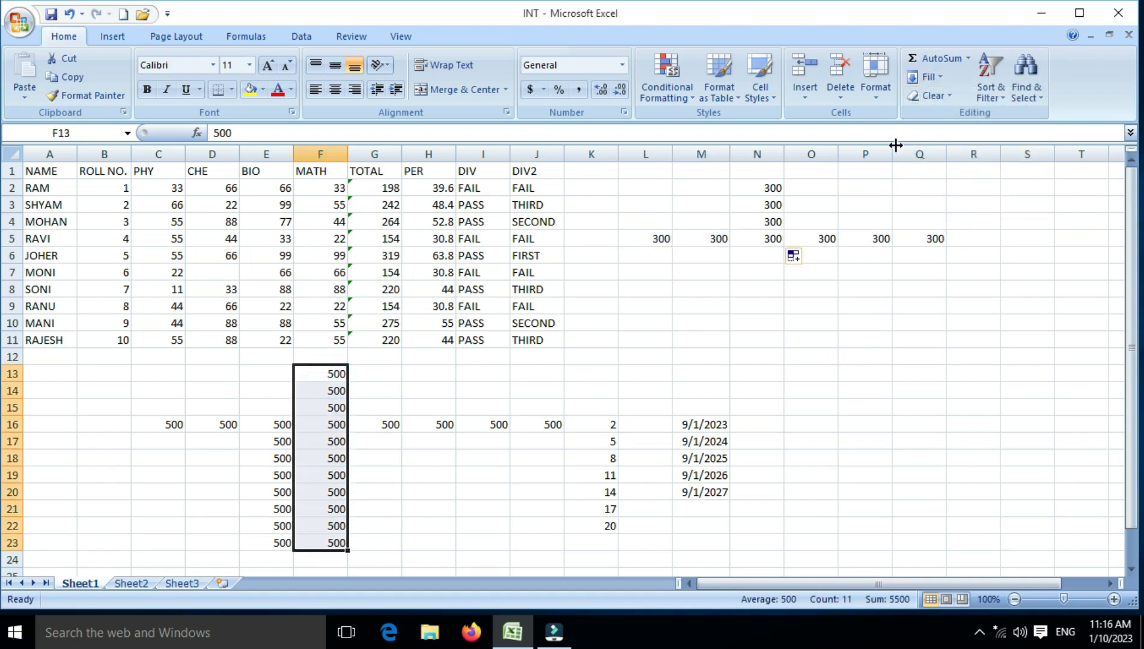
{"action": "left_click", "coordinate": [949, 96]}
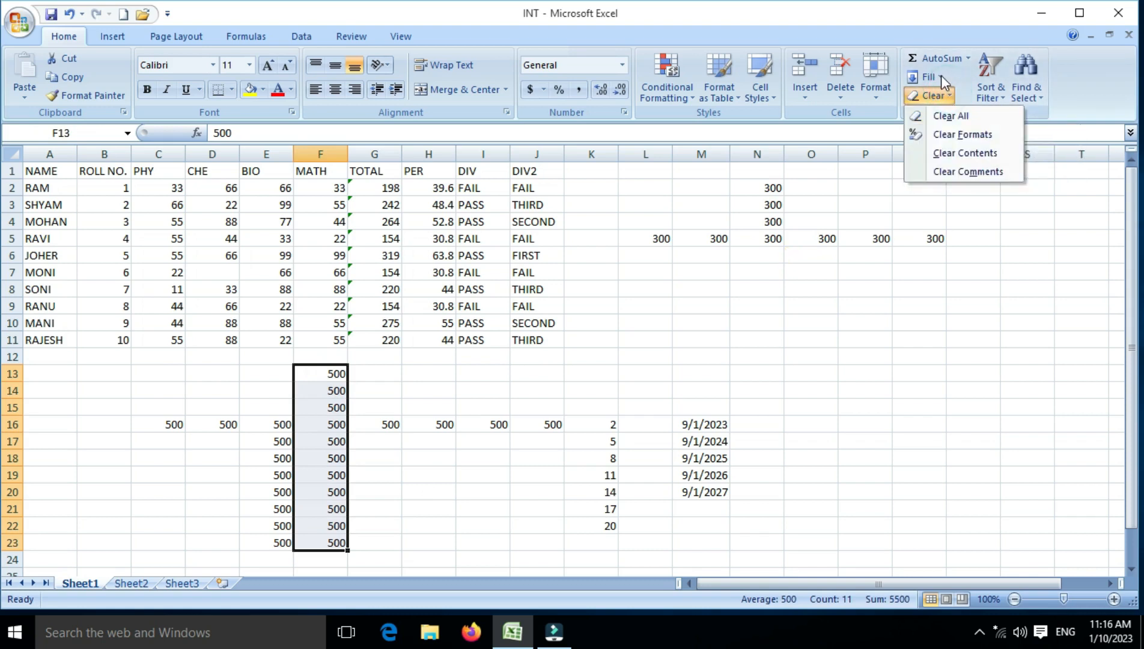
{"action": "left_click", "coordinate": [941, 75]}
{"action": "left_click", "coordinate": [939, 192]}
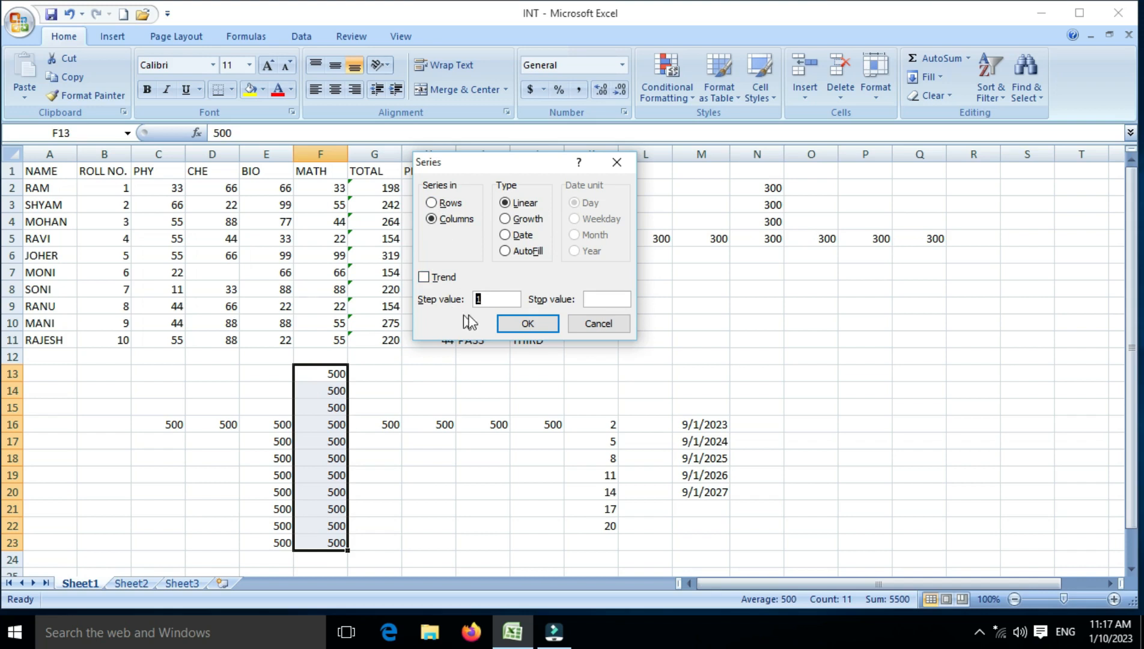
{"action": "left_click", "coordinate": [493, 300]}
{"action": "left_click", "coordinate": [522, 317]}
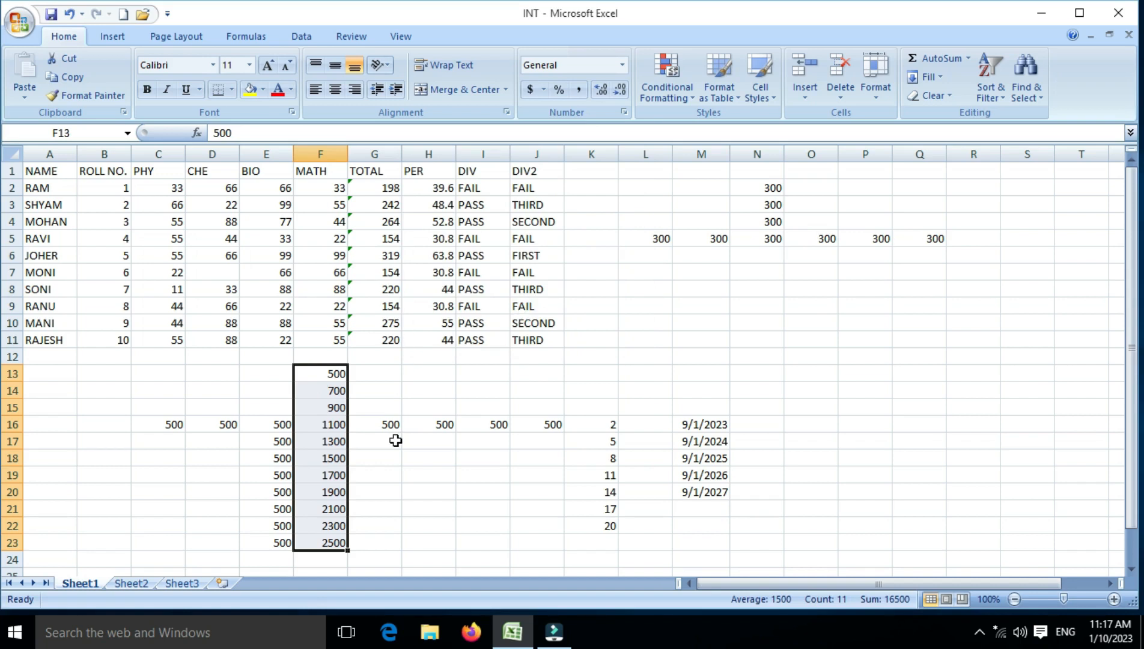
Fill G16:G23 with a linear column series from 500, with step value 1 and stop value 2000
{"action": "left_click", "coordinate": [382, 425]}
{"action": "left_click_drag", "start_coordinate": [382, 425], "coordinate": [397, 528]}
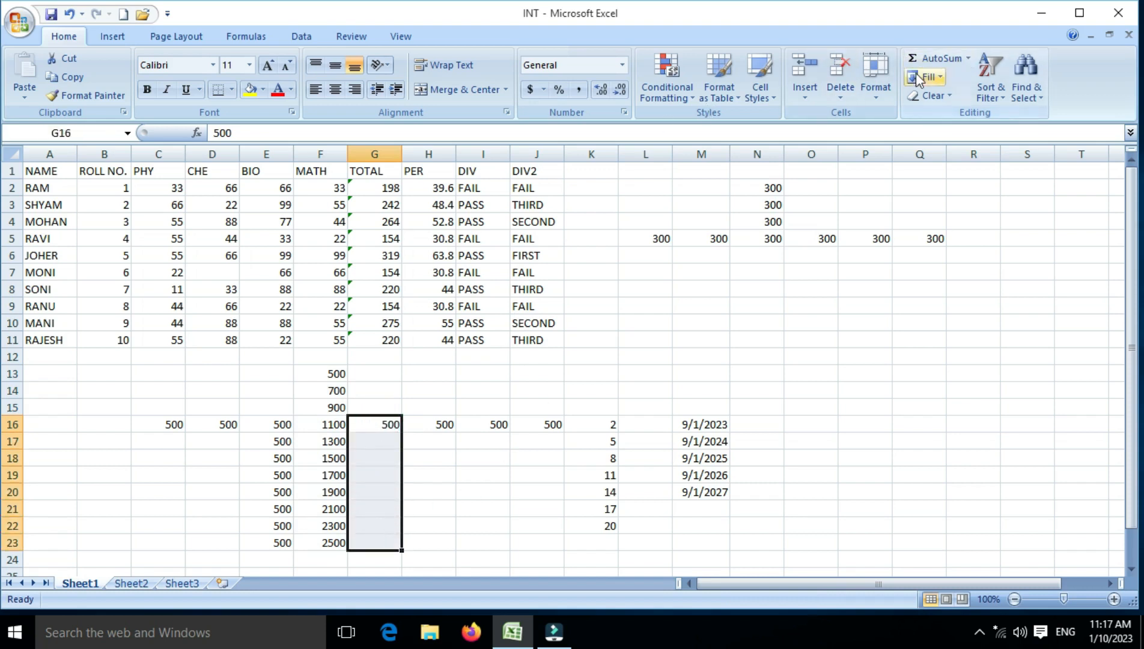
{"action": "left_click", "coordinate": [940, 79]}
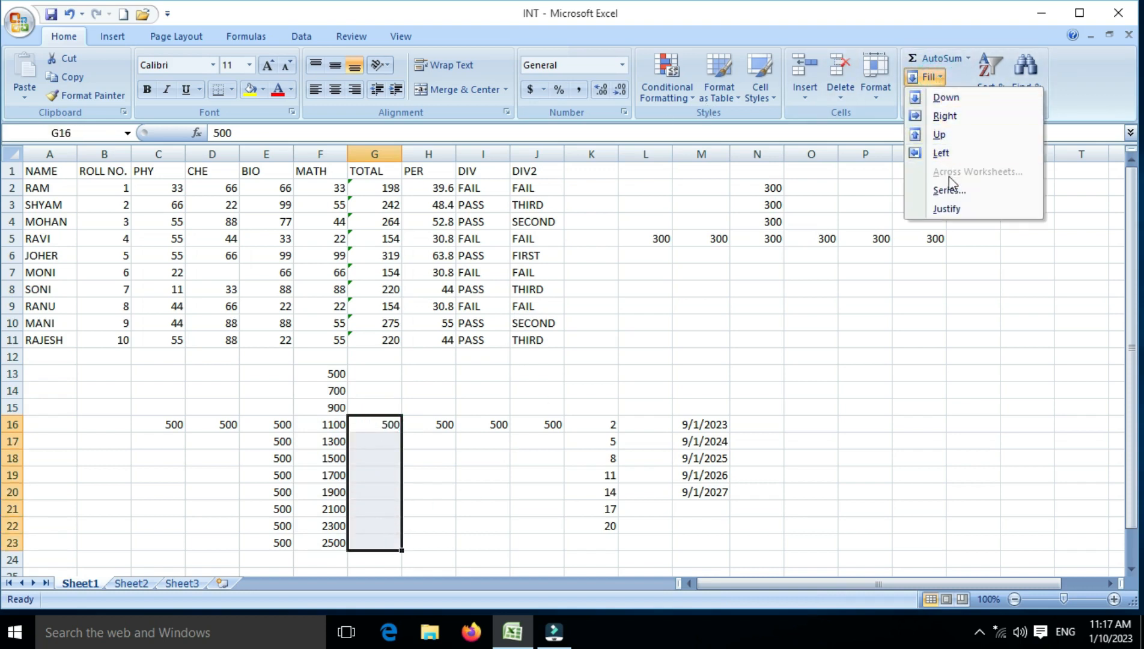
{"action": "left_click", "coordinate": [949, 185]}
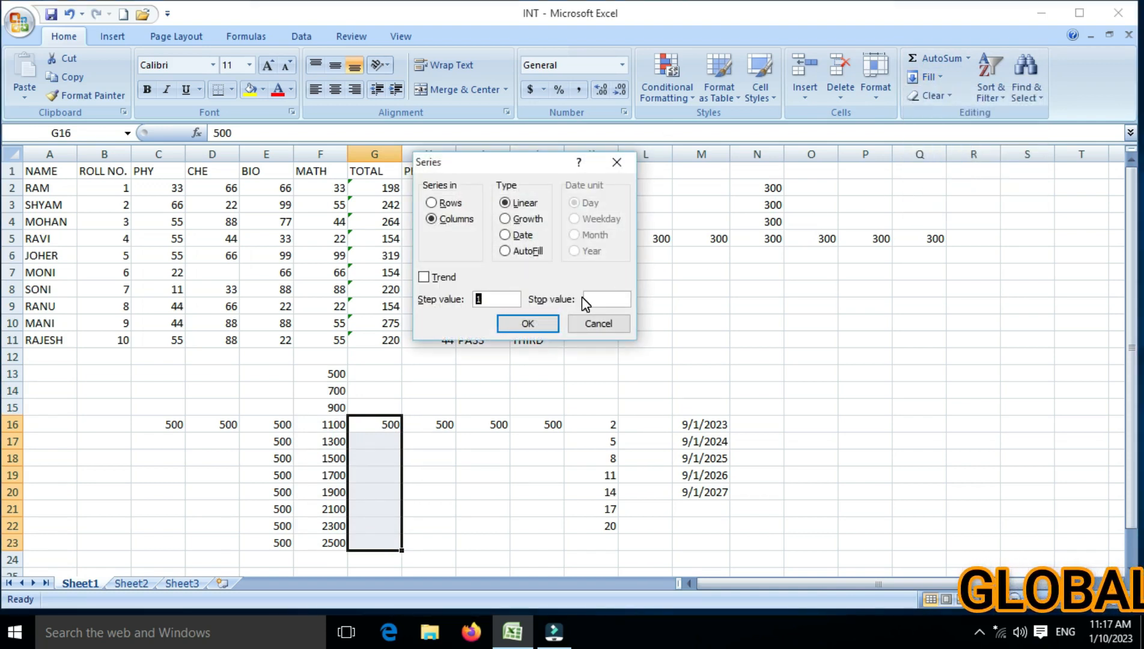
{"action": "left_click", "coordinate": [602, 297]}
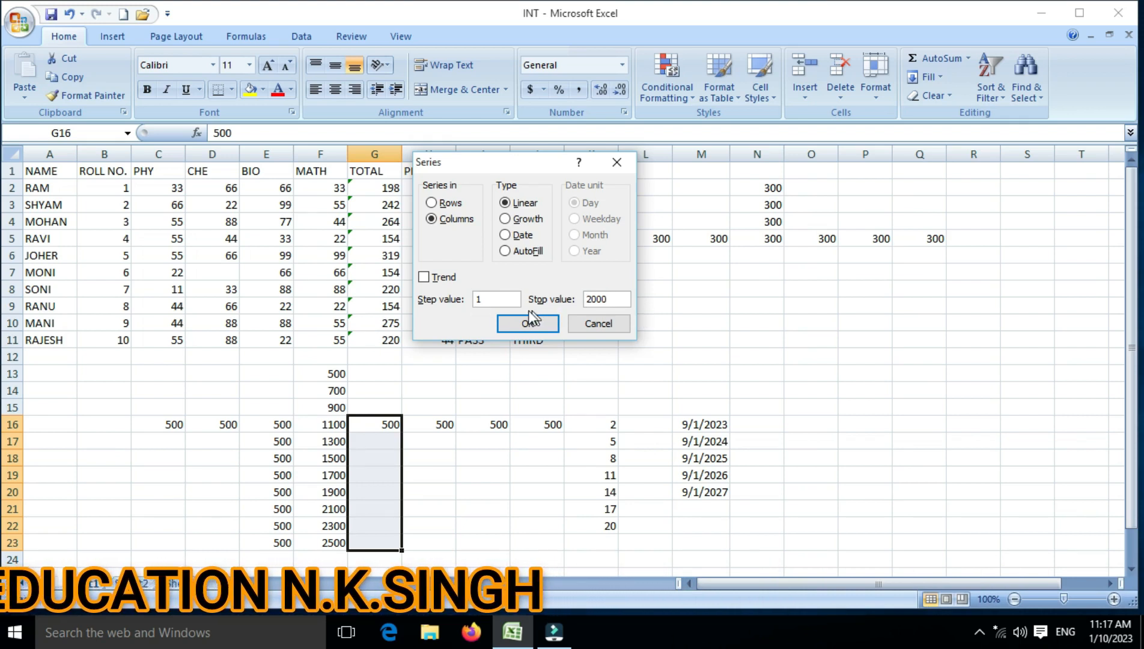
{"action": "left_click", "coordinate": [517, 327]}
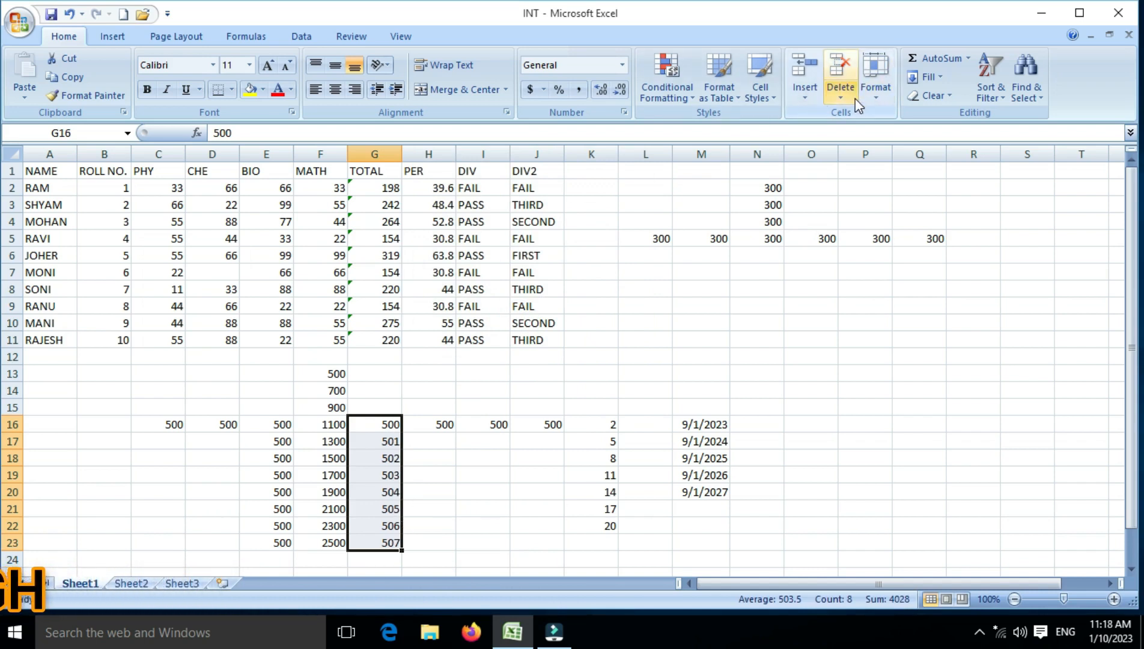
Refill G16:G23 with a linear series in columns, using step value 200 and stop value 2000
{"action": "left_click", "coordinate": [929, 77]}
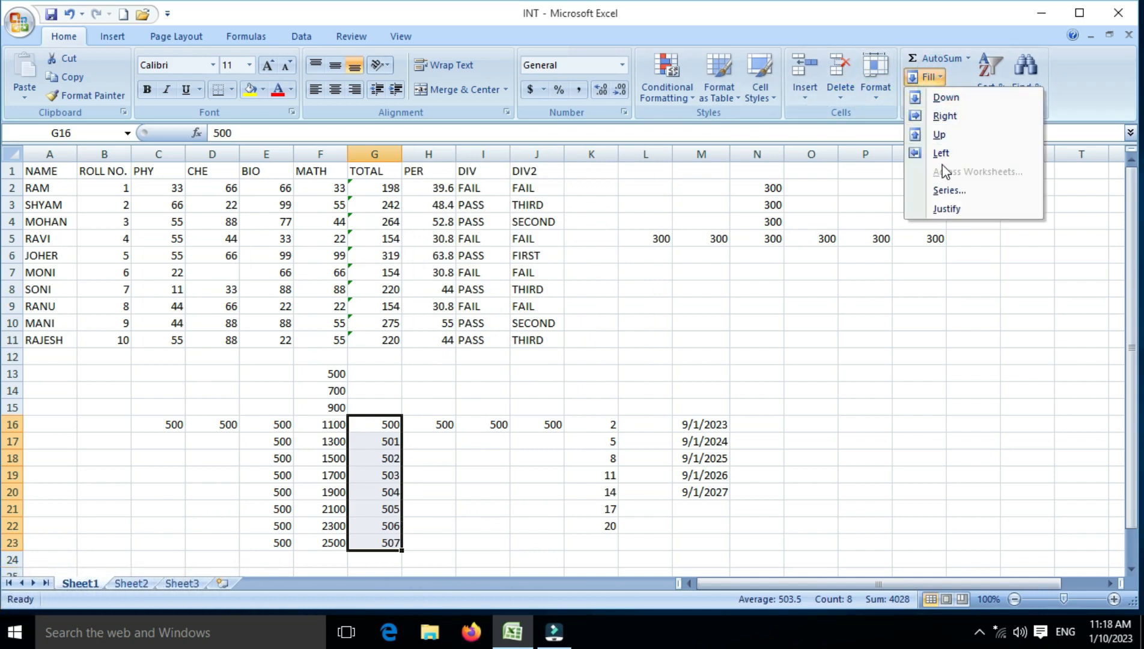
{"action": "left_click", "coordinate": [945, 190]}
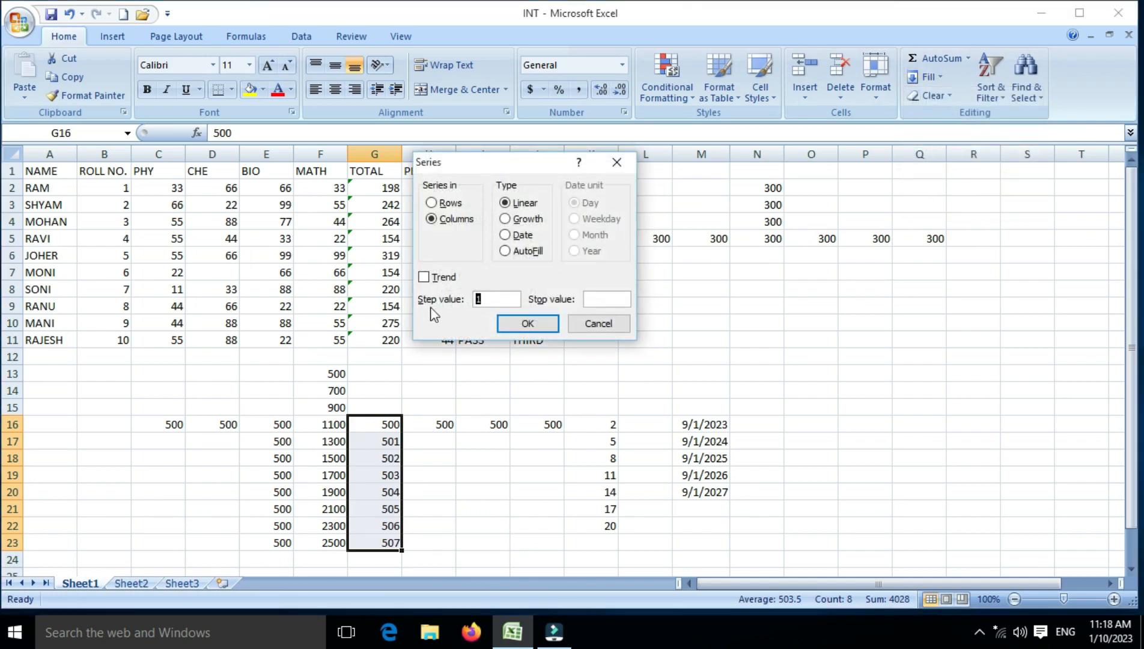
{"action": "left_click", "coordinate": [483, 299]}
{"action": "left_click", "coordinate": [483, 298]}
{"action": "key", "text": "BackSpace"}
{"action": "left_click", "coordinate": [599, 301]}
{"action": "type", "text": "2000"}
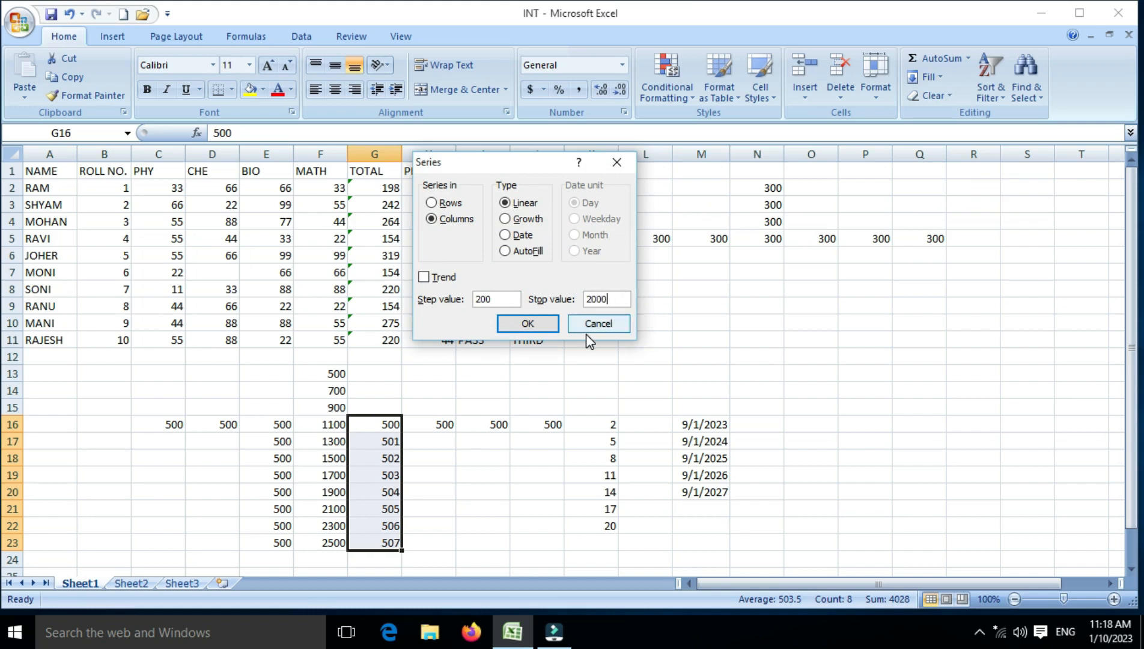
{"action": "left_click", "coordinate": [525, 323]}
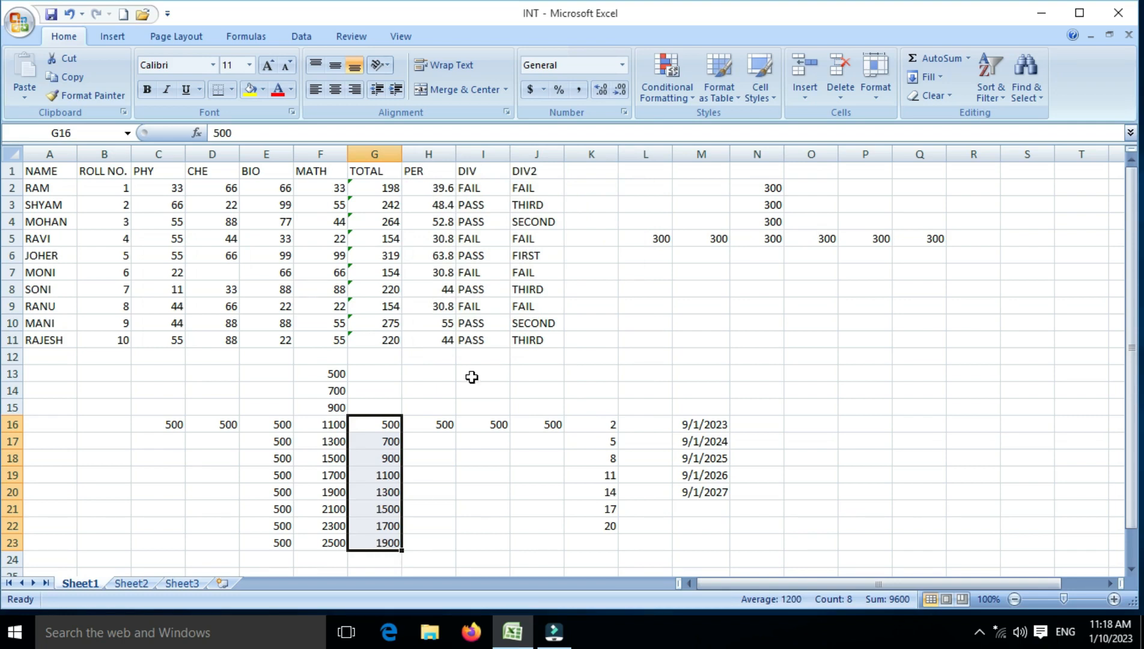
{"action": "left_click", "coordinate": [938, 79]}
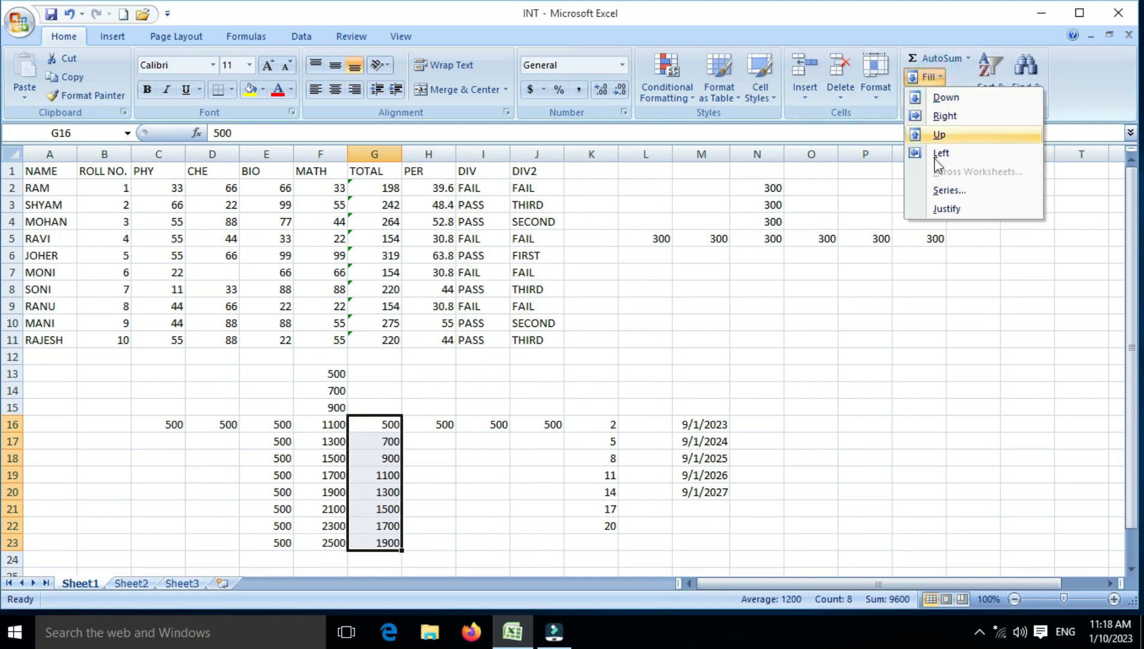
{"action": "left_click", "coordinate": [939, 188]}
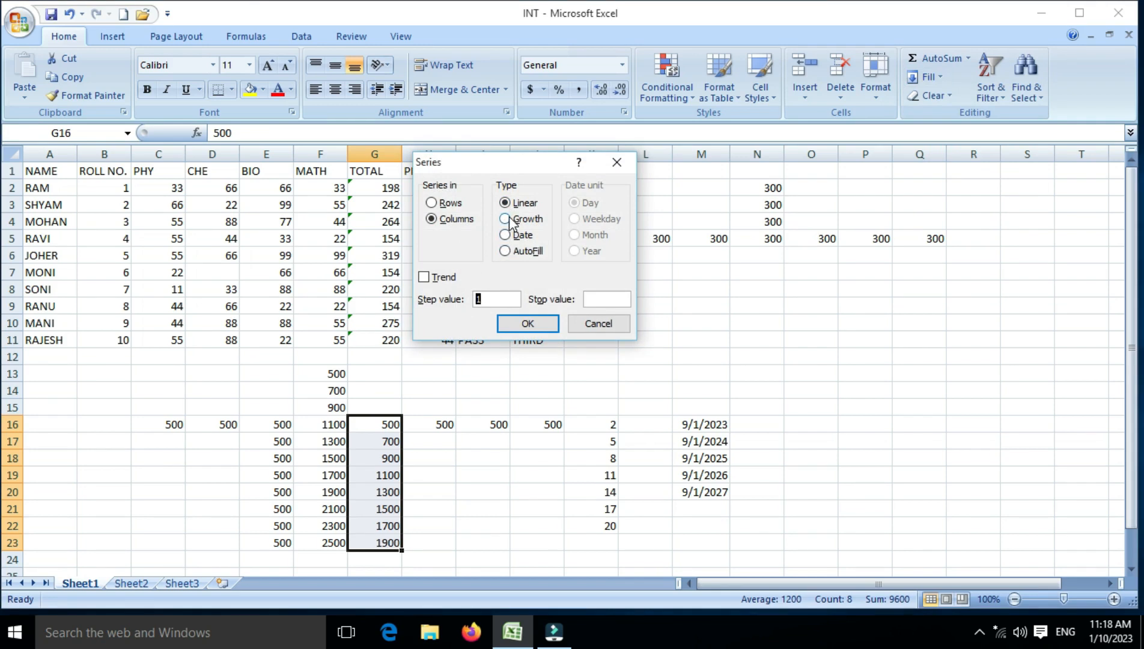
{"action": "left_click", "coordinate": [861, 363]}
{"action": "left_click", "coordinate": [860, 340]}
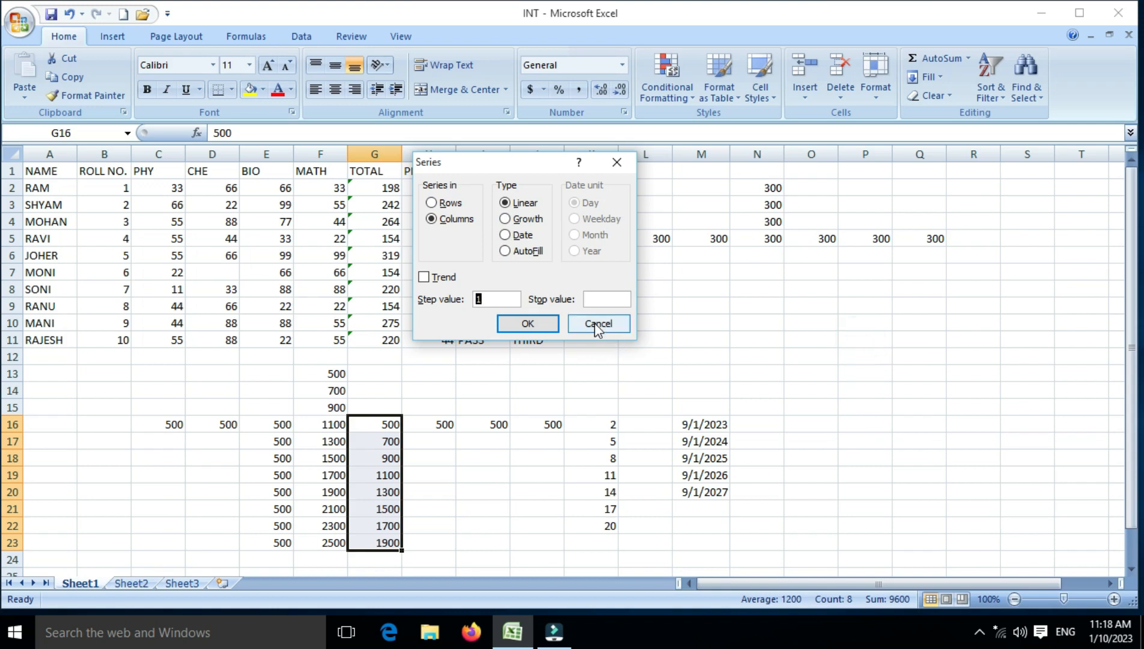
{"action": "left_click", "coordinate": [597, 324]}
Enter 2 in cell P9 and 20 in cell P15
{"action": "left_click", "coordinate": [875, 311]}
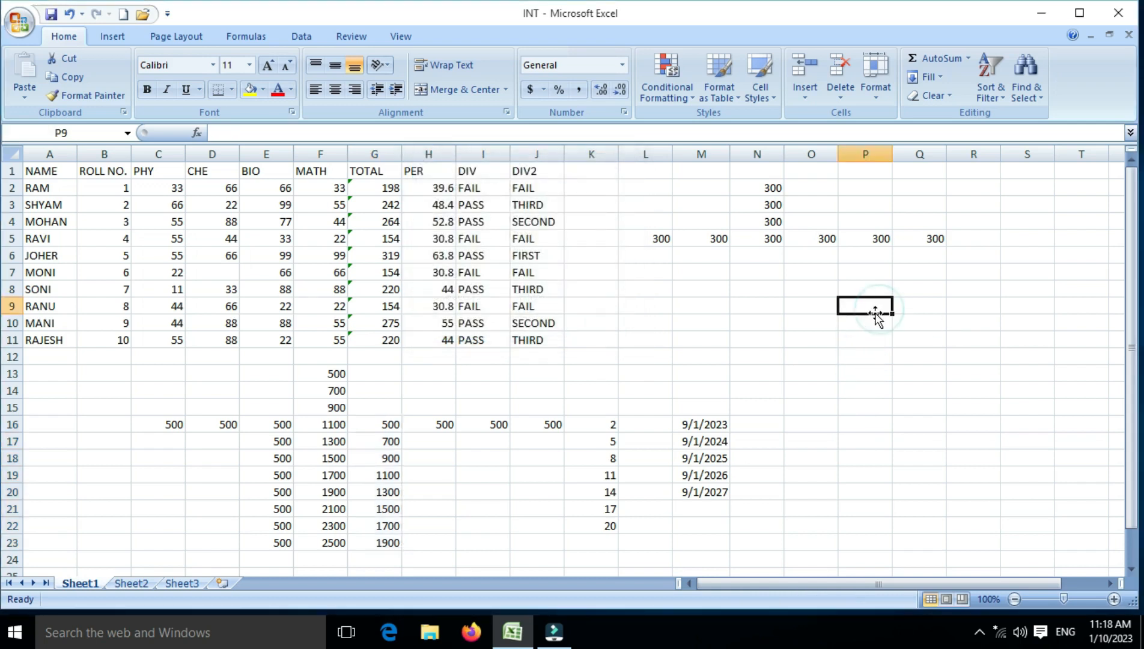
{"action": "type", "text": "2"}
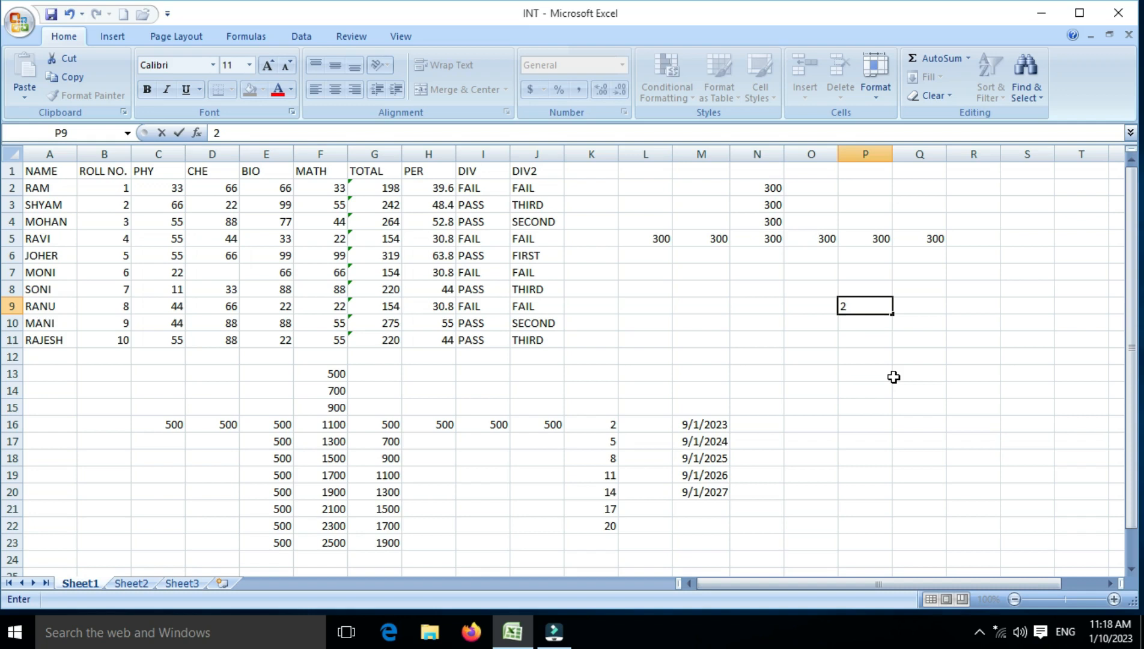
{"action": "key", "text": "Return"}
{"action": "key", "text": "Down"}
{"action": "key", "text": "Down"}
{"action": "key", "text": "Down"}
{"action": "key", "text": "Down"}
{"action": "key", "text": "Down"}
{"action": "key", "text": "Down"}
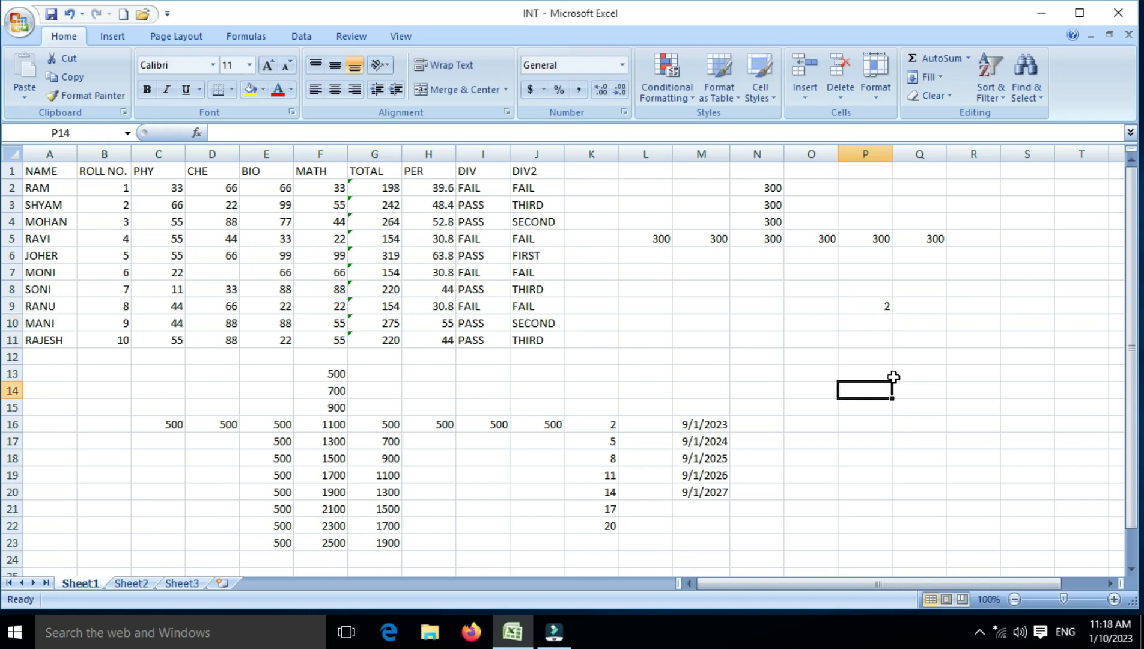
{"action": "key", "text": "Up"}
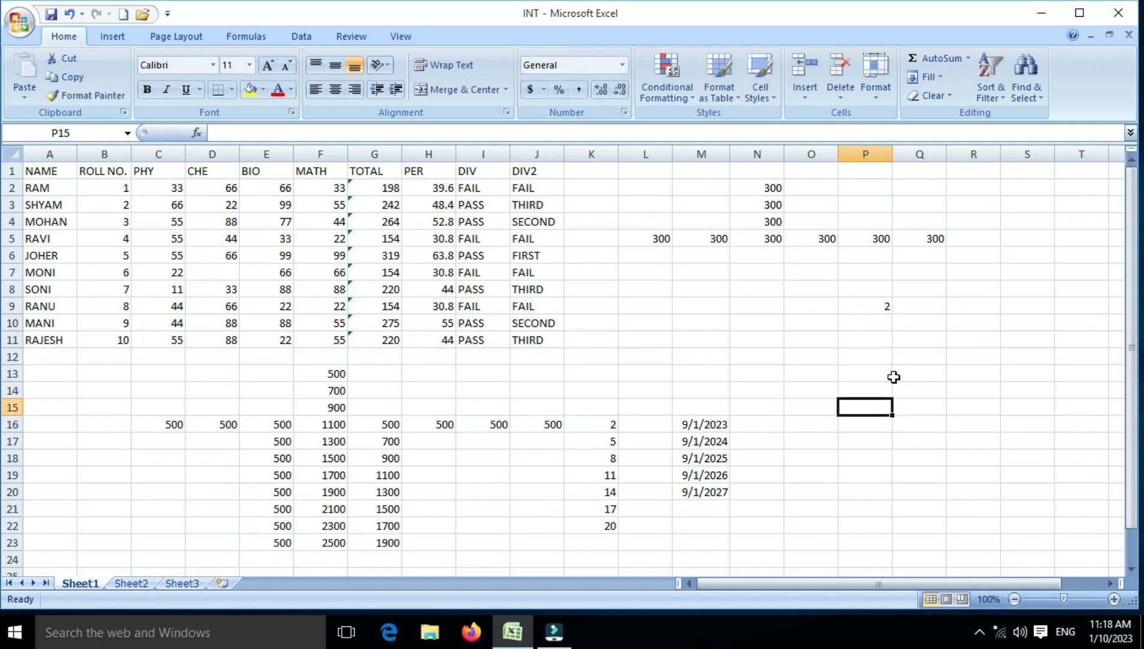
{"action": "type", "text": "20"}
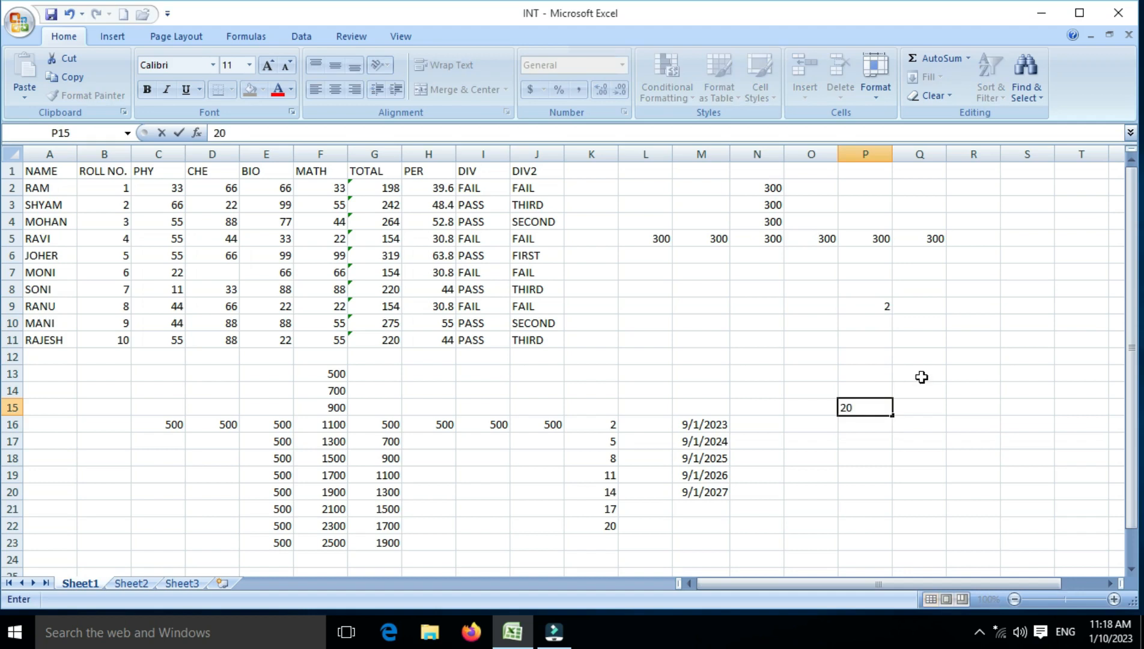
Fill P9:P15 with a growth series in columns, using a step value of 3
{"action": "left_click_drag", "start_coordinate": [878, 304], "coordinate": [870, 405]}
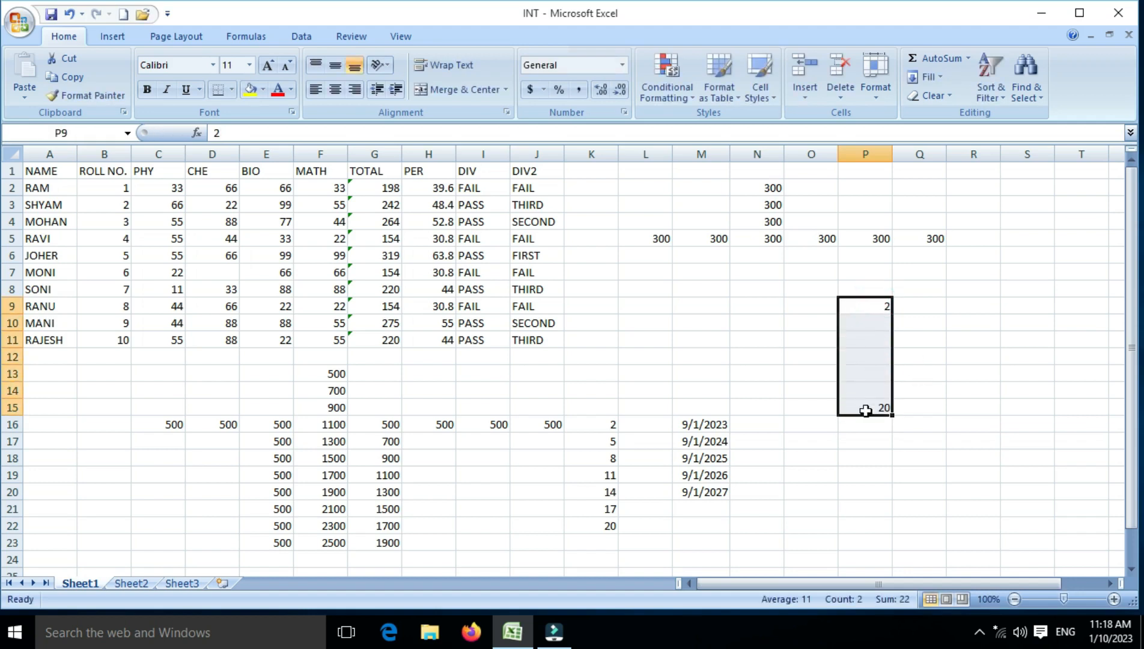
{"action": "left_click", "coordinate": [935, 78]}
{"action": "left_click", "coordinate": [948, 188]}
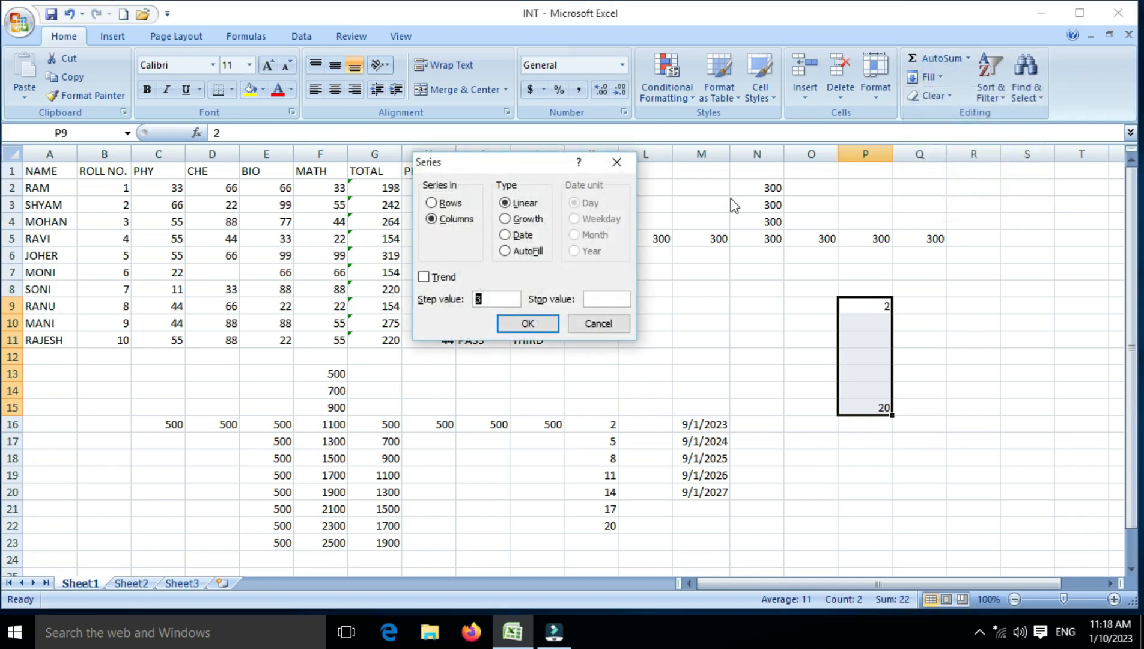
{"action": "left_click", "coordinate": [516, 218]}
{"action": "left_click", "coordinate": [528, 324]}
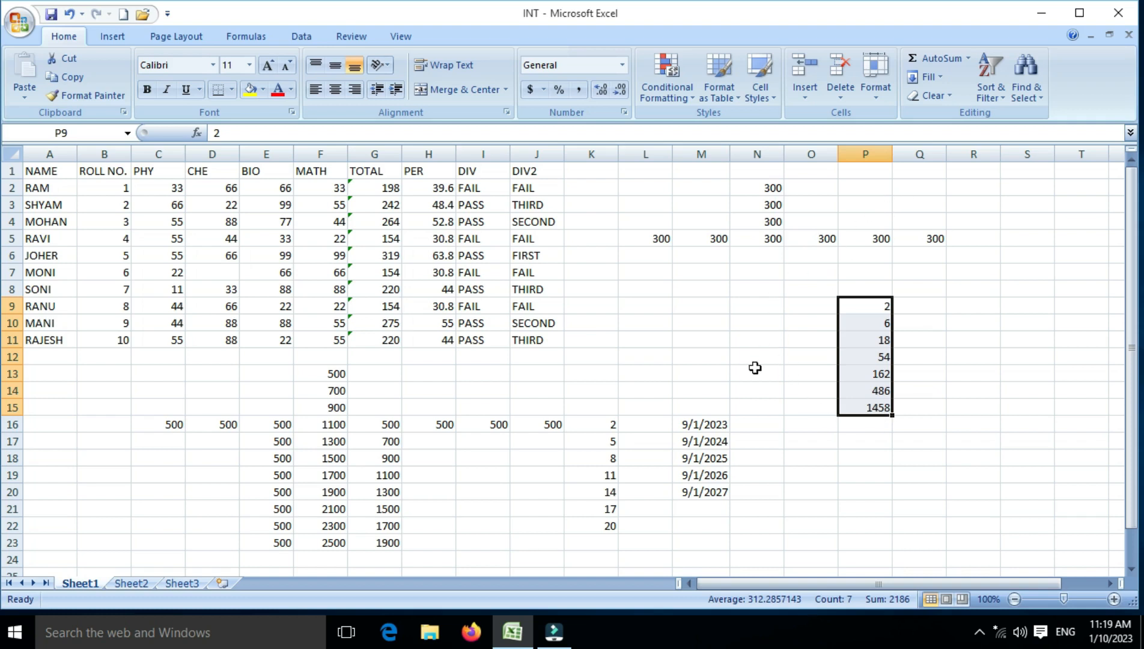
{"action": "left_click", "coordinate": [941, 78]}
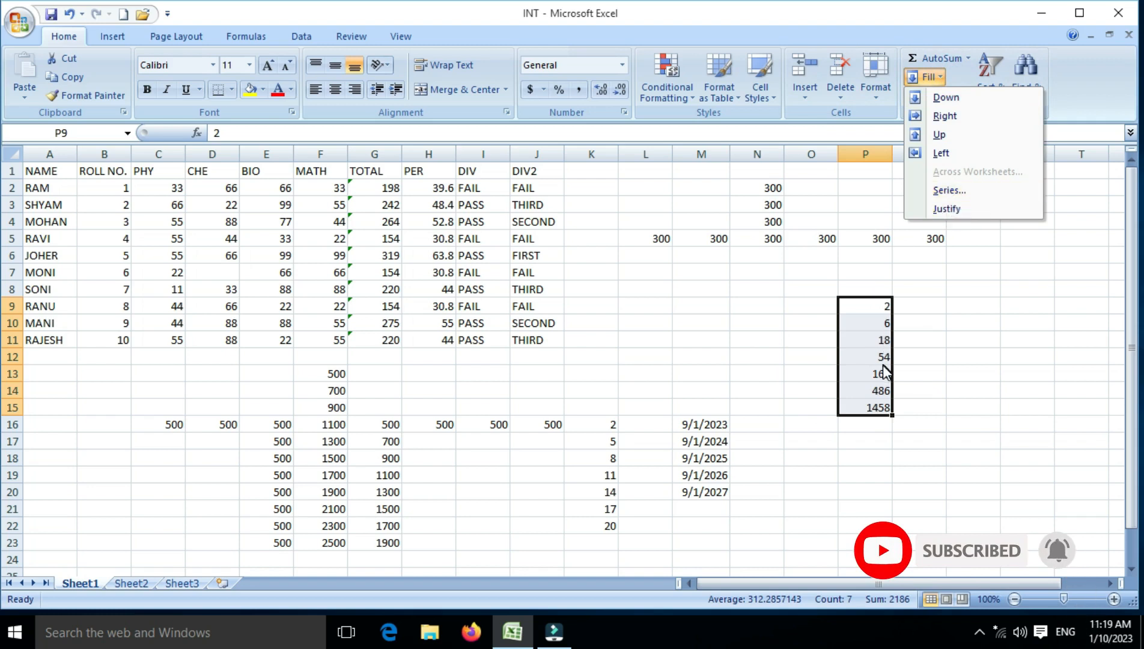
{"action": "left_click", "coordinate": [941, 191]}
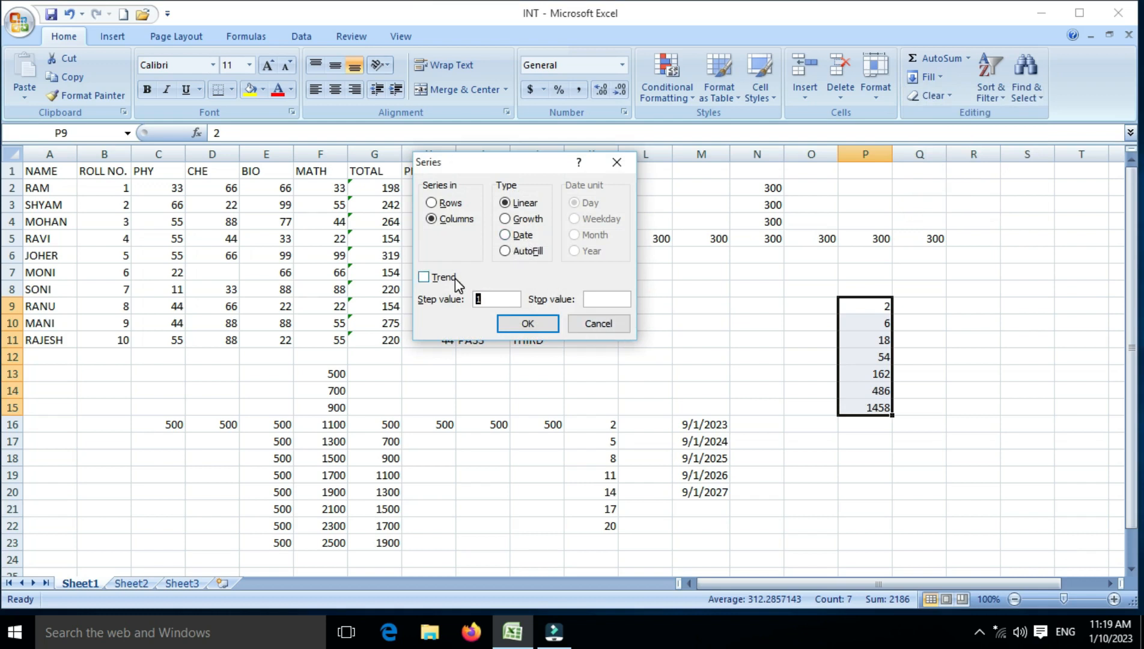
{"action": "left_click", "coordinate": [596, 323]}
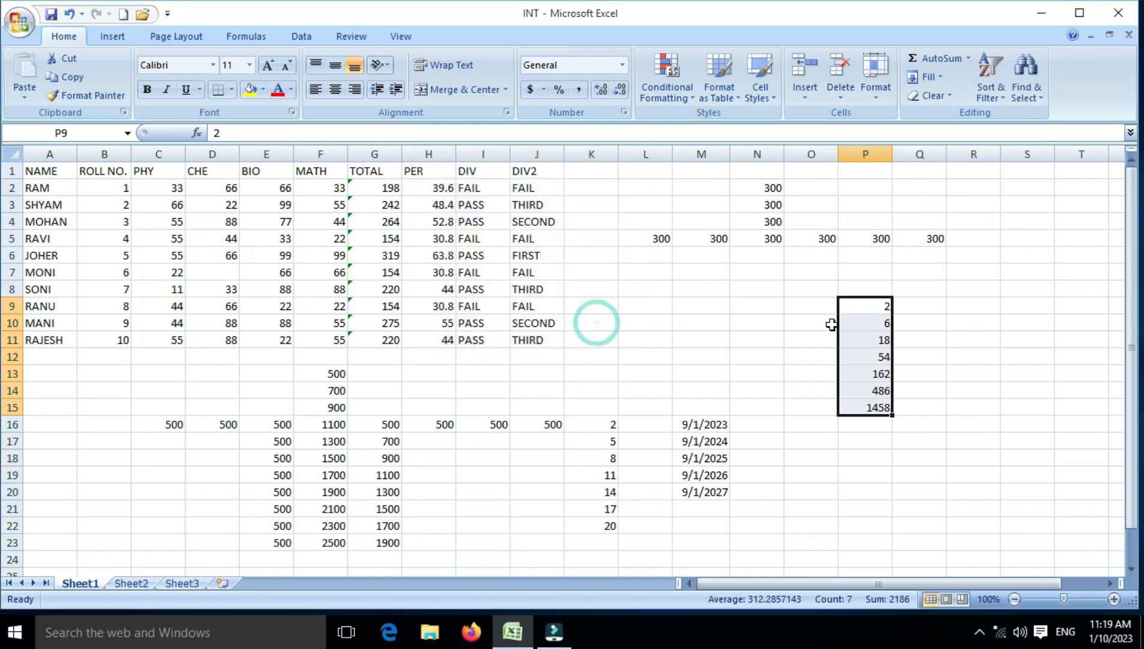
Enter 1 in cell R9 and fill R9:R17 with a linear column series using the Trend option
{"action": "left_click", "coordinate": [950, 305]}
{"action": "type", "text": "1"}
{"action": "key", "text": "Return"}
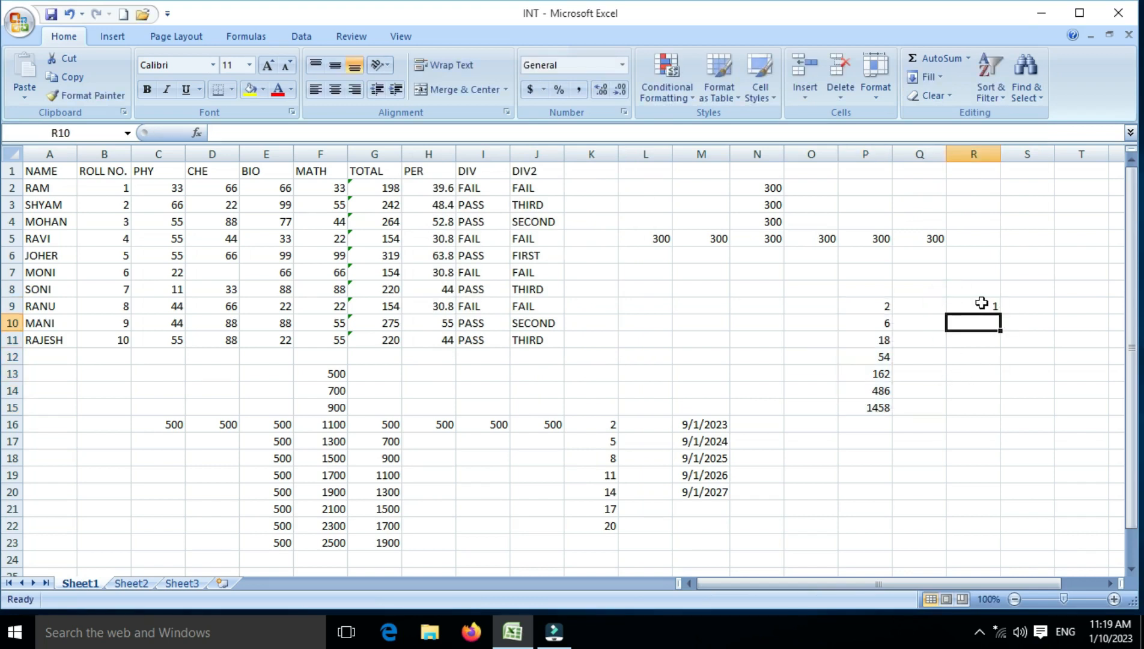
{"action": "left_click_drag", "start_coordinate": [981, 303], "coordinate": [985, 439]}
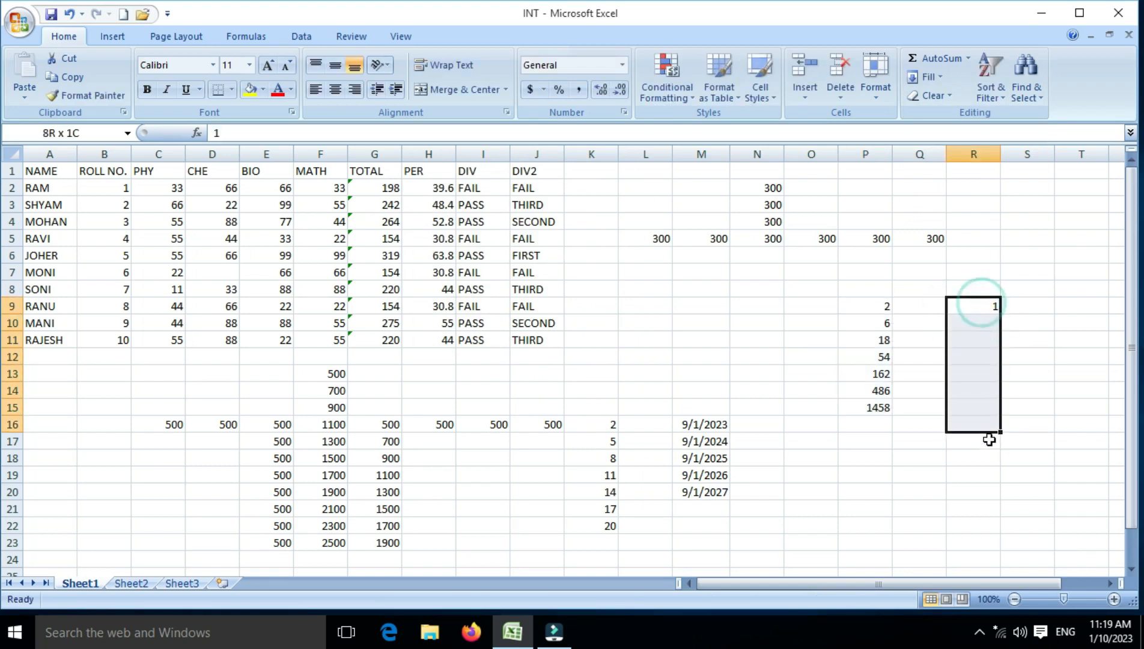
{"action": "left_click", "coordinate": [934, 76]}
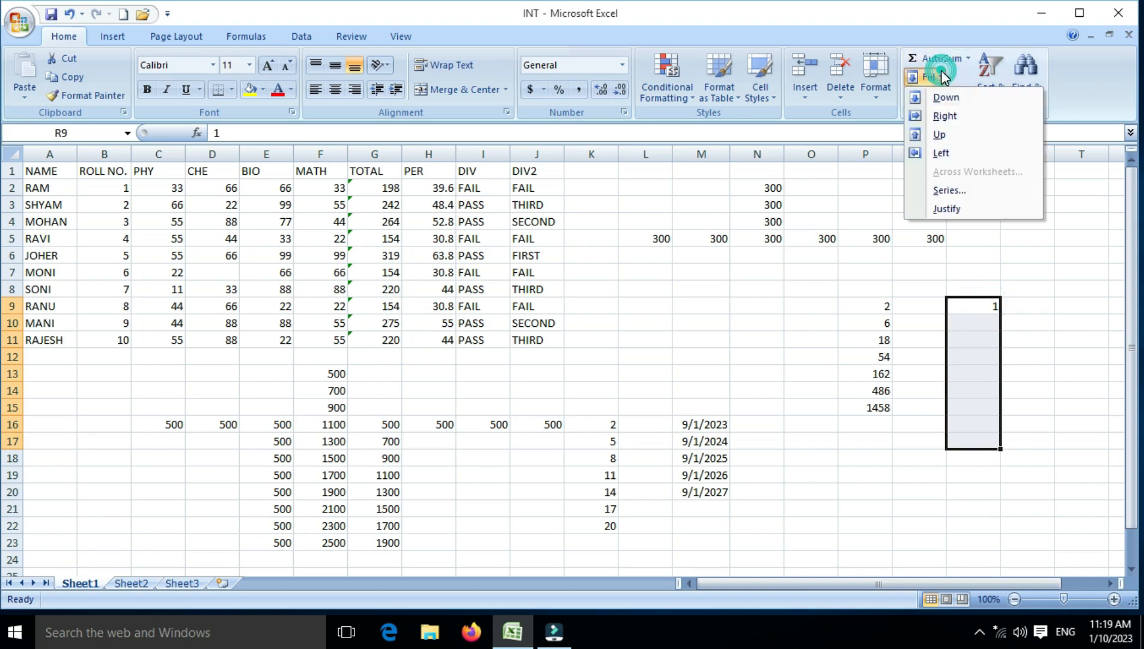
{"action": "left_click", "coordinate": [948, 191]}
{"action": "left_click", "coordinate": [438, 277]}
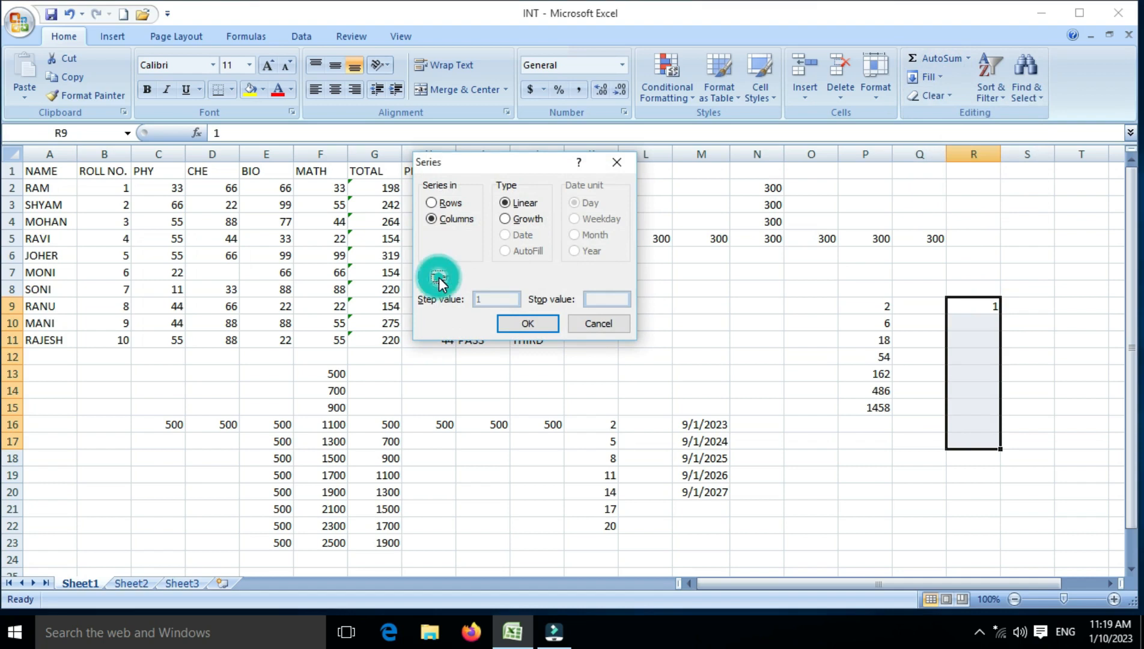
{"action": "left_click", "coordinate": [507, 319]}
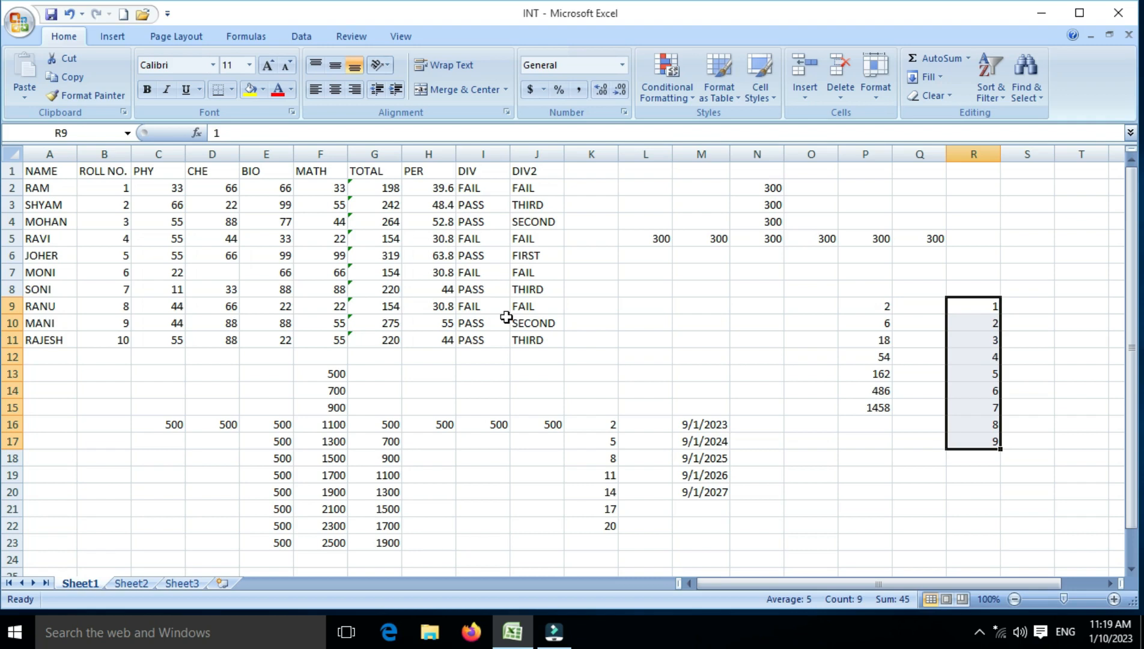
Enter 1 and 2 in cells S9 and S10, and extend the sequence down to S17 with the fill handle
{"action": "left_click", "coordinate": [1032, 311]}
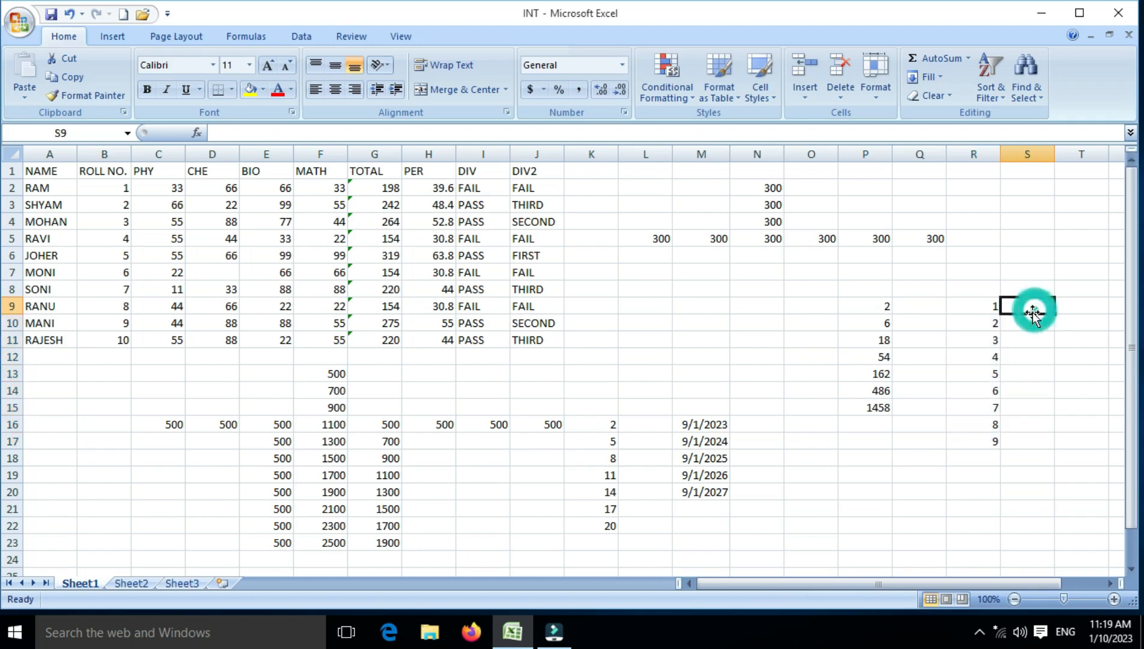
{"action": "type", "text": "1"}
{"action": "key", "text": "Return"}
{"action": "type", "text": "2"}
{"action": "key", "text": "Return"}
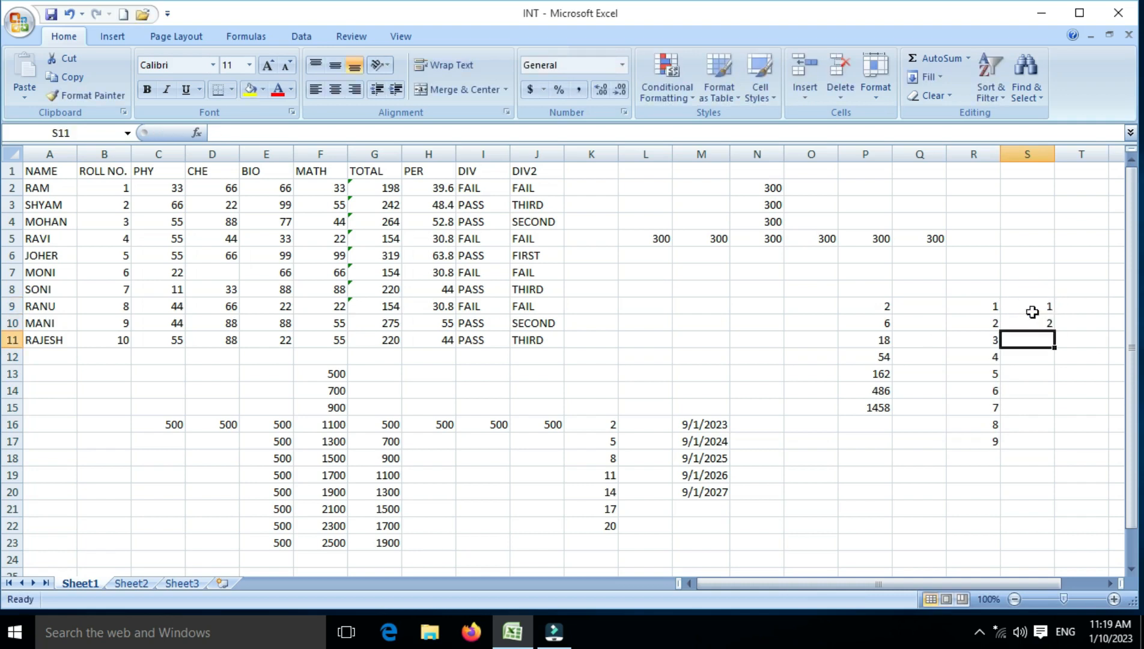
{"action": "left_click_drag", "start_coordinate": [1031, 312], "coordinate": [1050, 451]}
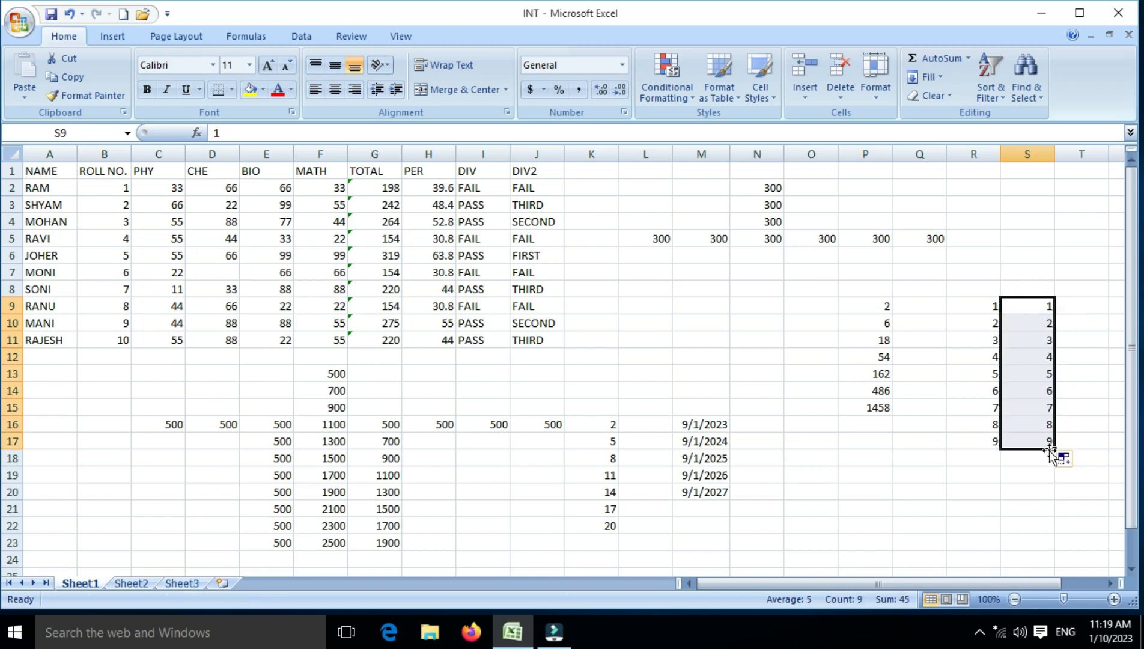
{"action": "left_click", "coordinate": [1029, 356]}
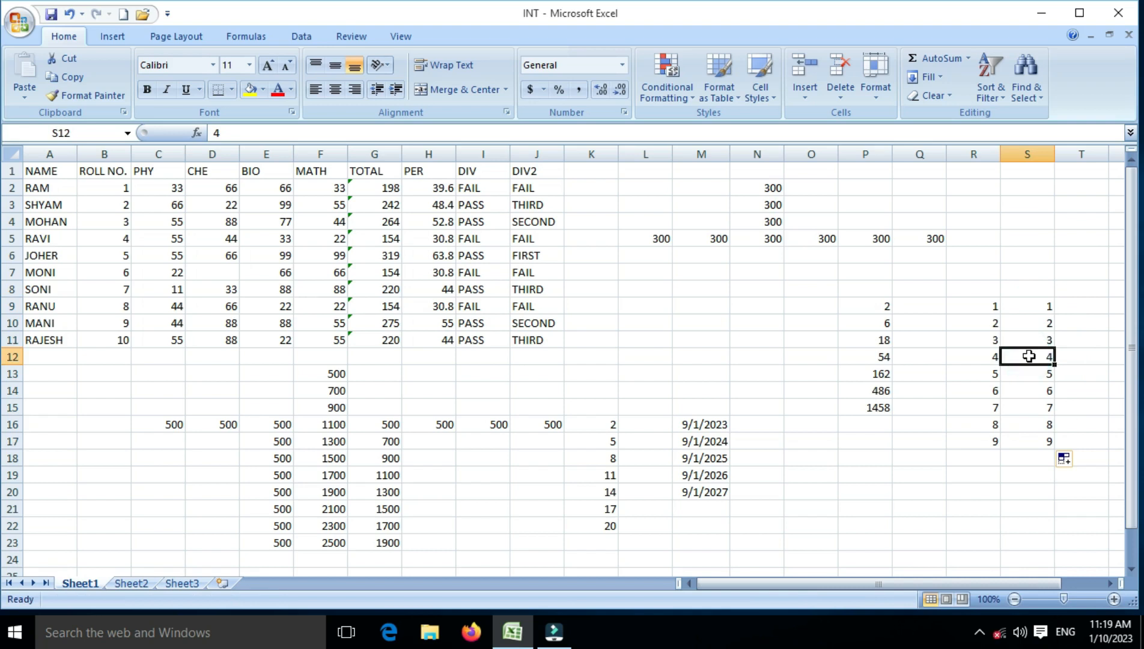
{"action": "left_click", "coordinate": [943, 76]}
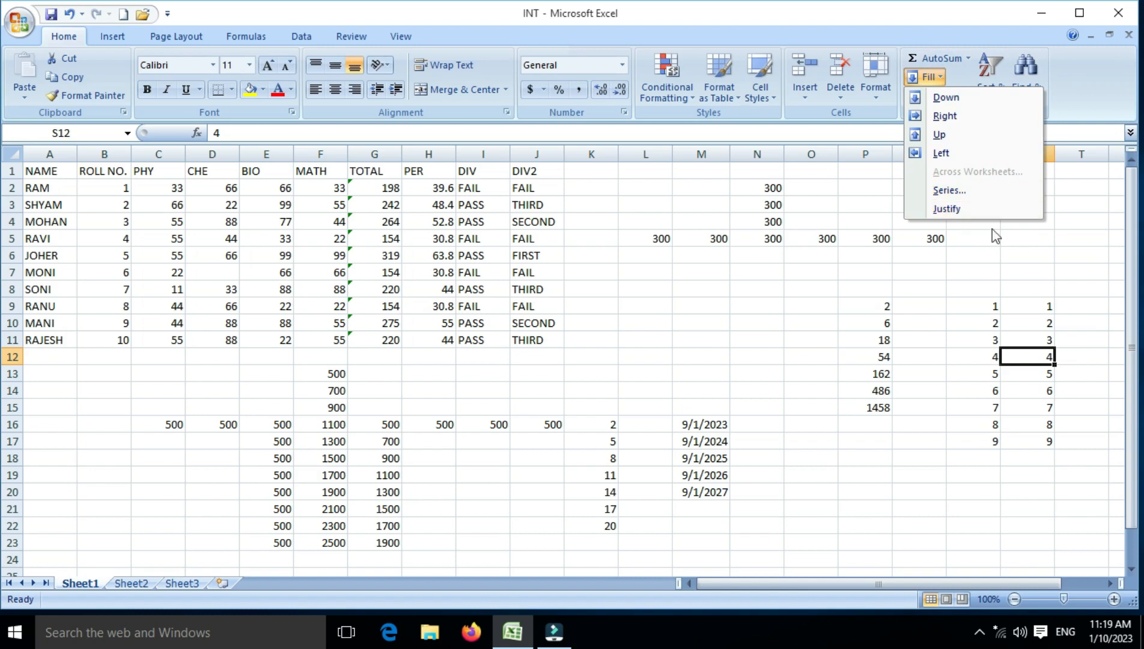
{"action": "left_click", "coordinate": [949, 190]}
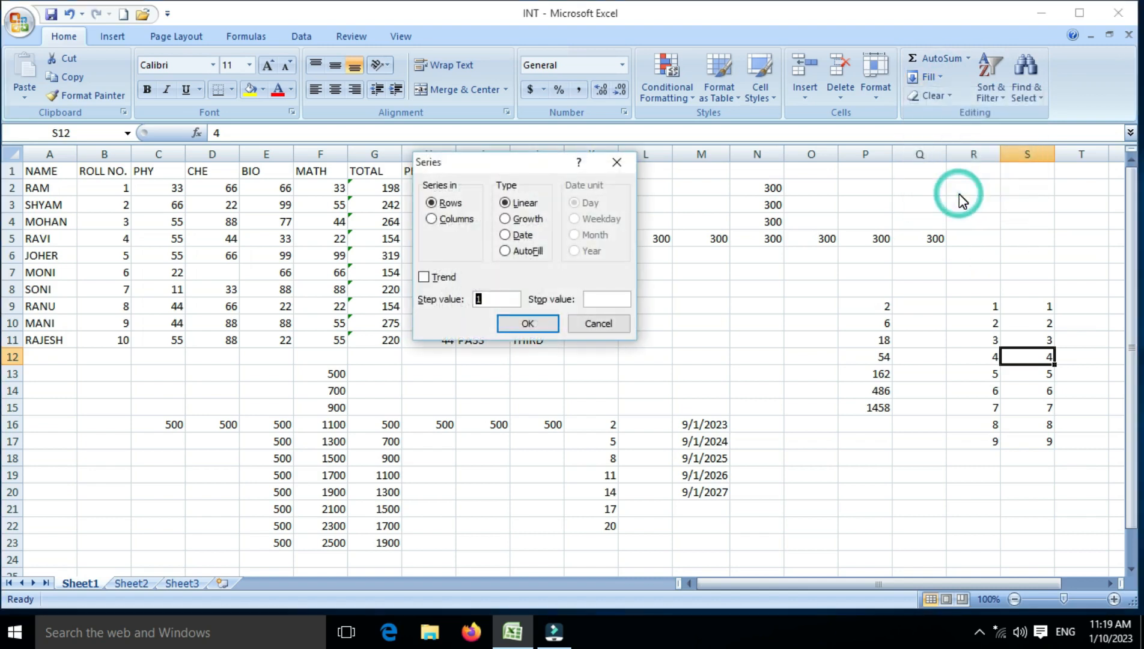
{"action": "left_click", "coordinate": [527, 234]}
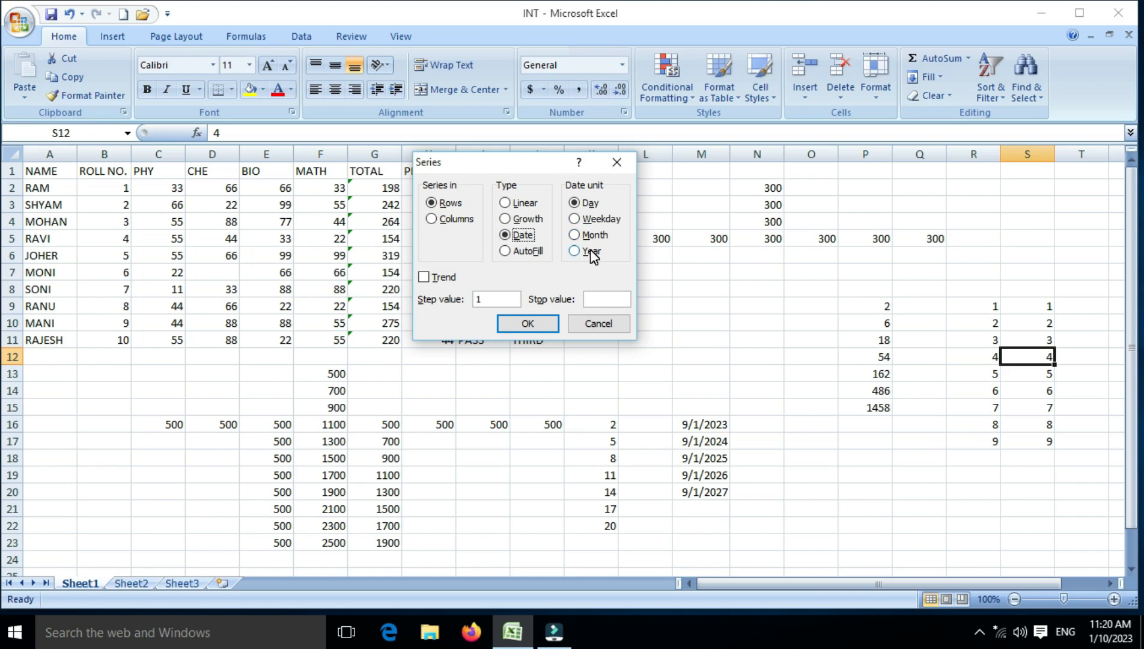
{"action": "left_click", "coordinate": [597, 325]}
Enter the date 10/01/2023 in cell M16 and clear the dates in M17:M20
{"action": "left_click_drag", "start_coordinate": [705, 431], "coordinate": [698, 489]}
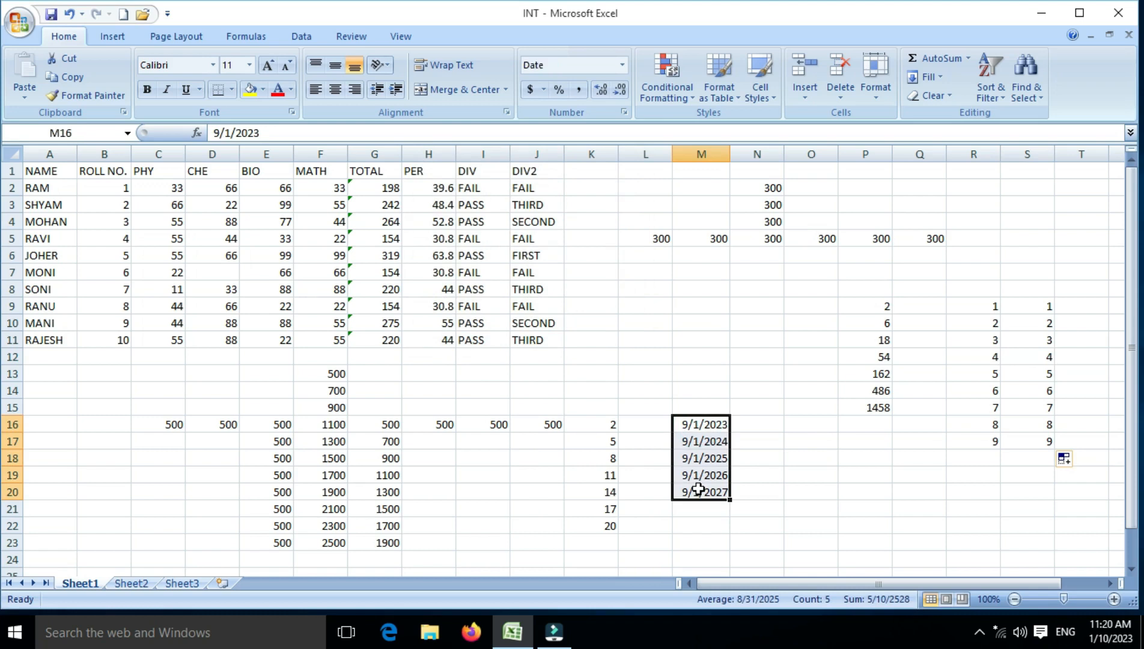
{"action": "type", "text": "10/01/"}
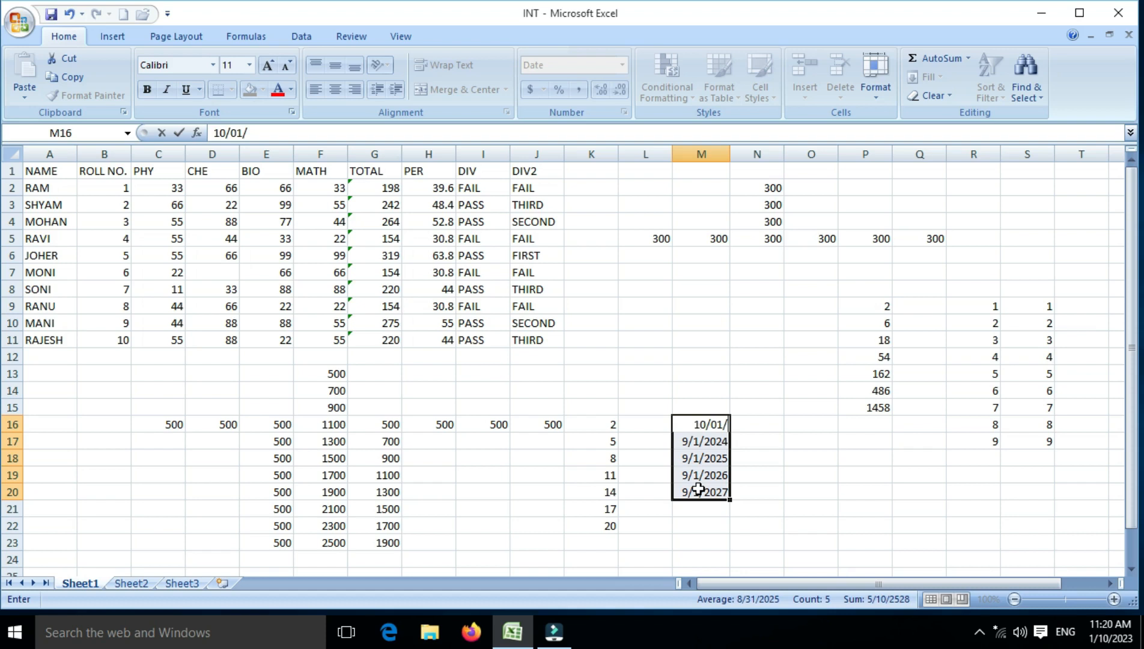
{"action": "type", "text": "2023"}
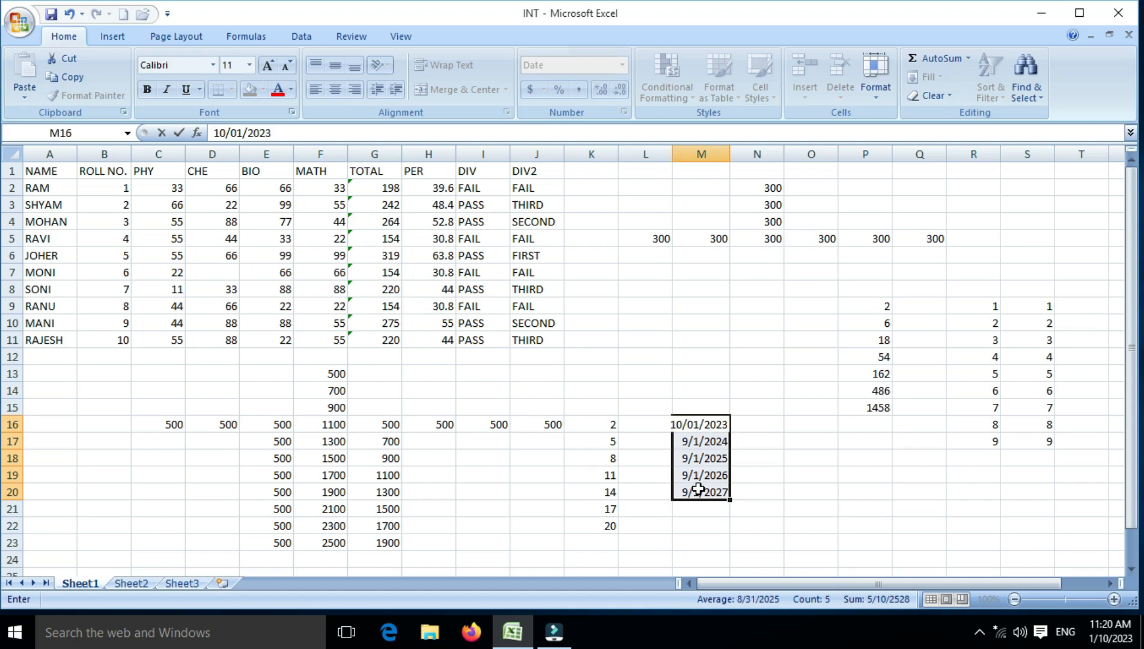
{"action": "key", "text": "Return"}
{"action": "left_click", "coordinate": [695, 491]}
{"action": "left_click_drag", "start_coordinate": [690, 439], "coordinate": [695, 491]}
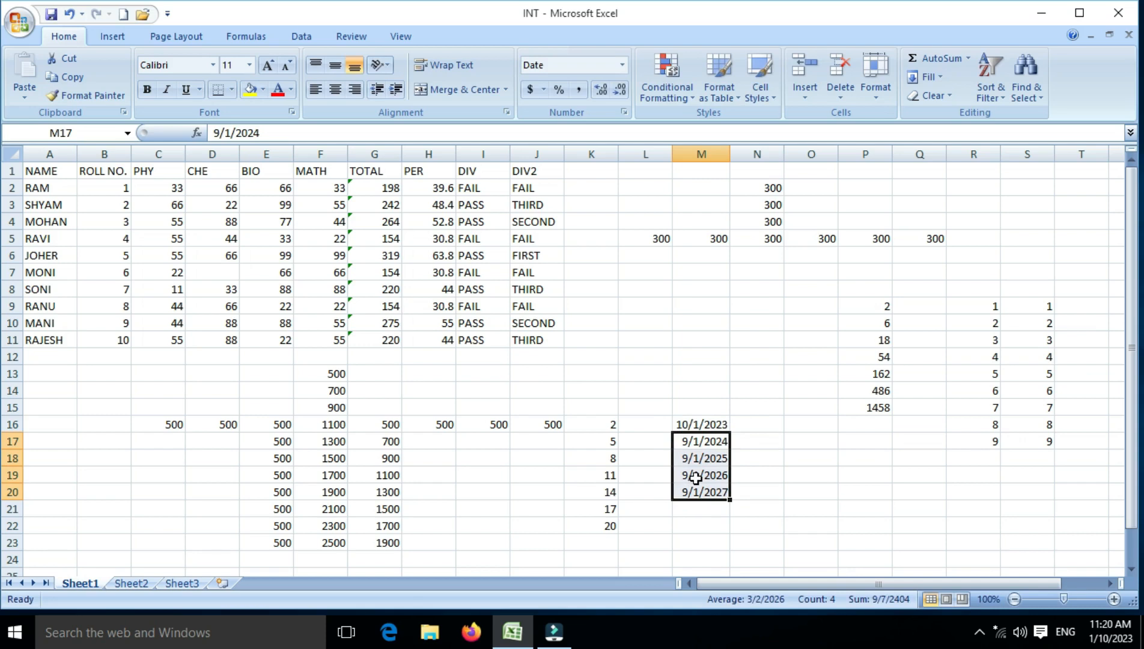
{"action": "key", "text": "Delete"}
Fill M16:M23 with a date series in columns, using Day as the date unit and a step value of 1
{"action": "left_click", "coordinate": [695, 477]}
{"action": "left_click_drag", "start_coordinate": [696, 430], "coordinate": [702, 542]}
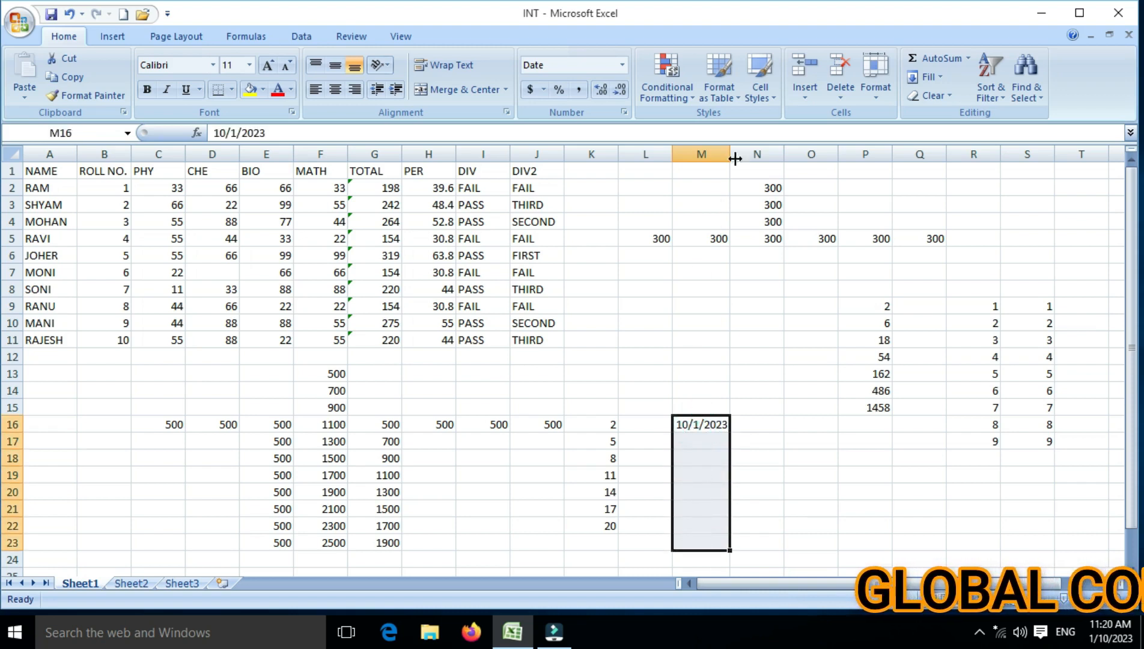
{"action": "left_click", "coordinate": [928, 77]}
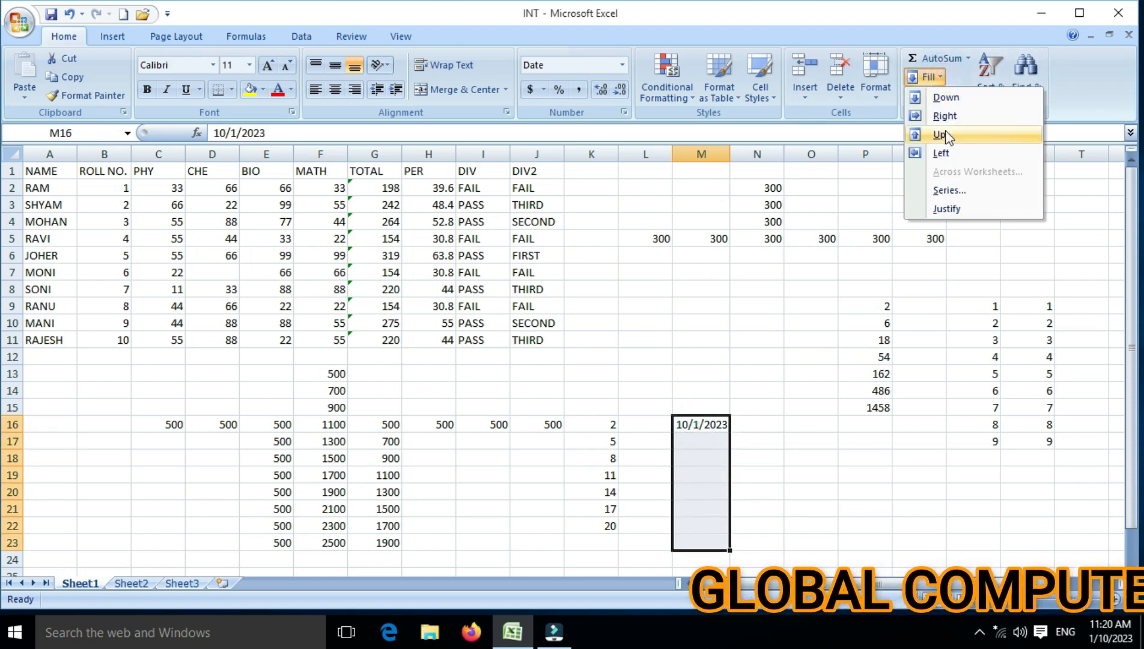
{"action": "left_click", "coordinate": [950, 190]}
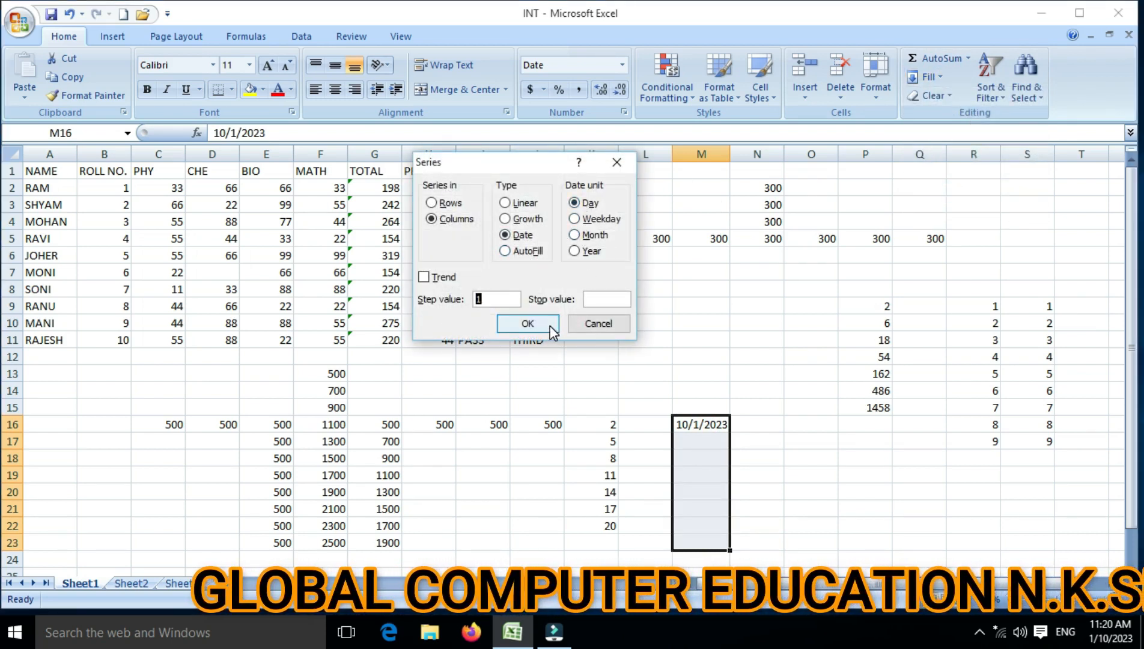
{"action": "left_click", "coordinate": [528, 324]}
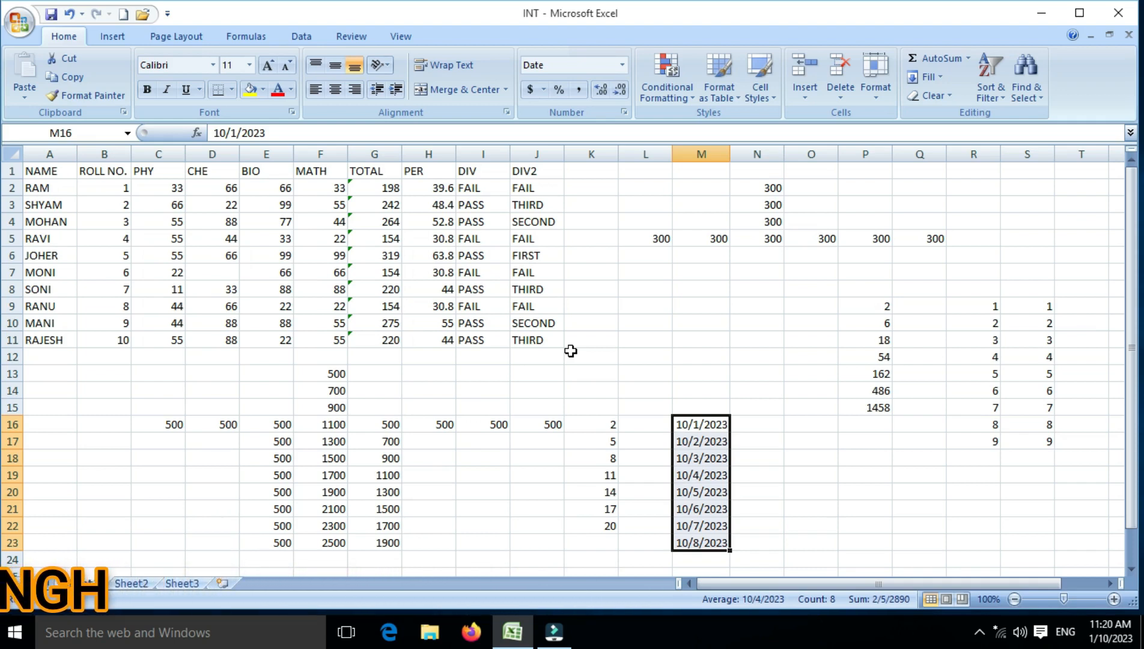
Enter the date 10/01/2023 in cell N16
{"action": "left_click", "coordinate": [771, 430]}
{"action": "type", "text": "1"}
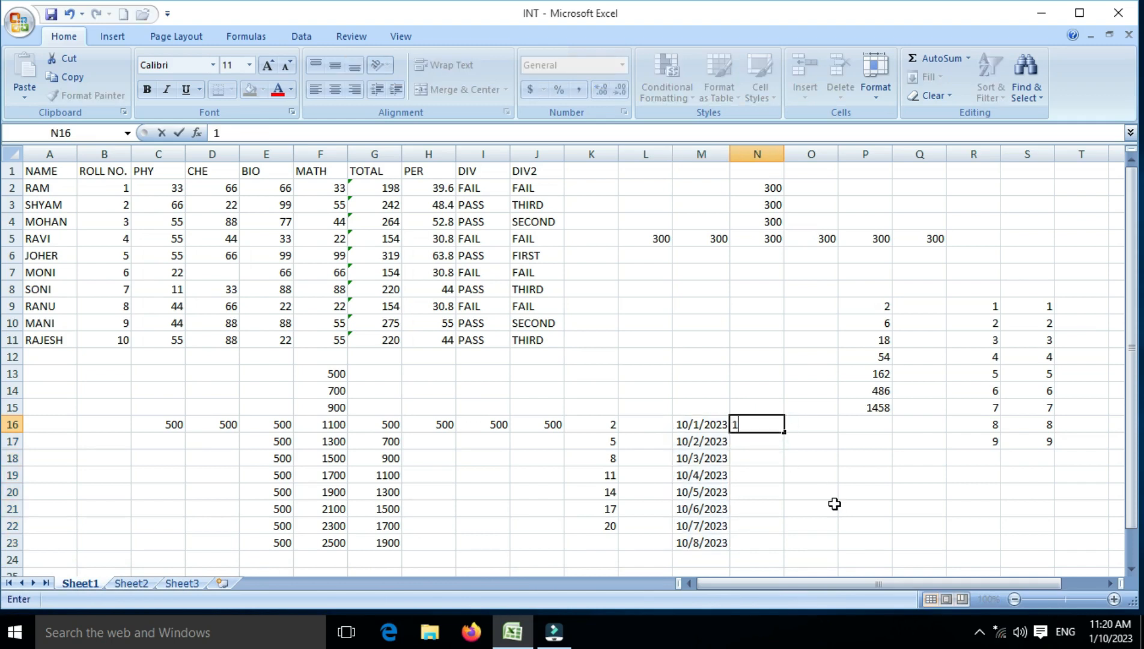
{"action": "type", "text": "0/01/2023"}
{"action": "key", "text": "Down"}
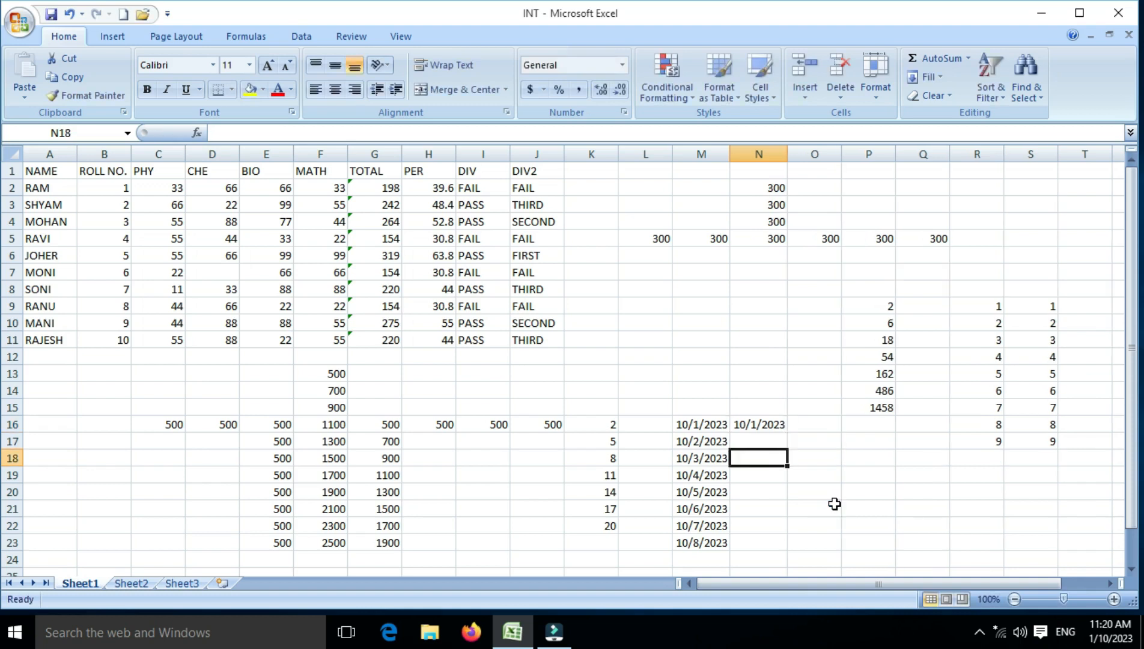
Fill N16:N23 with a date series in columns using the Weekday unit, and autofit the width of column N
{"action": "left_click_drag", "start_coordinate": [771, 423], "coordinate": [766, 539]}
{"action": "left_click", "coordinate": [940, 75]}
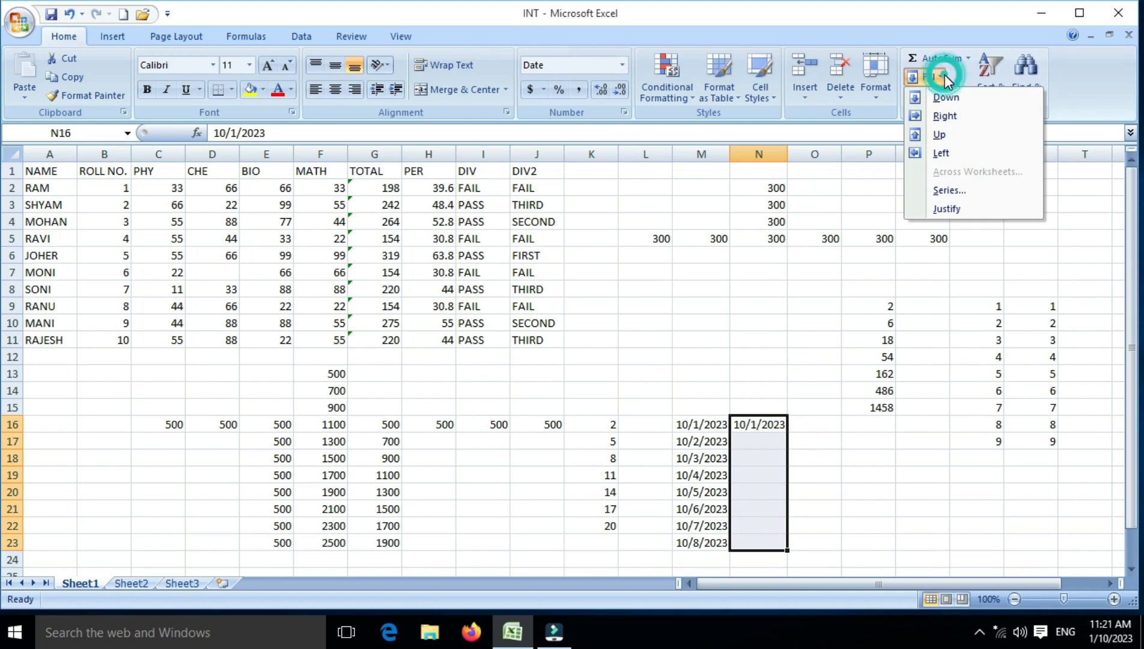
{"action": "left_click", "coordinate": [949, 190]}
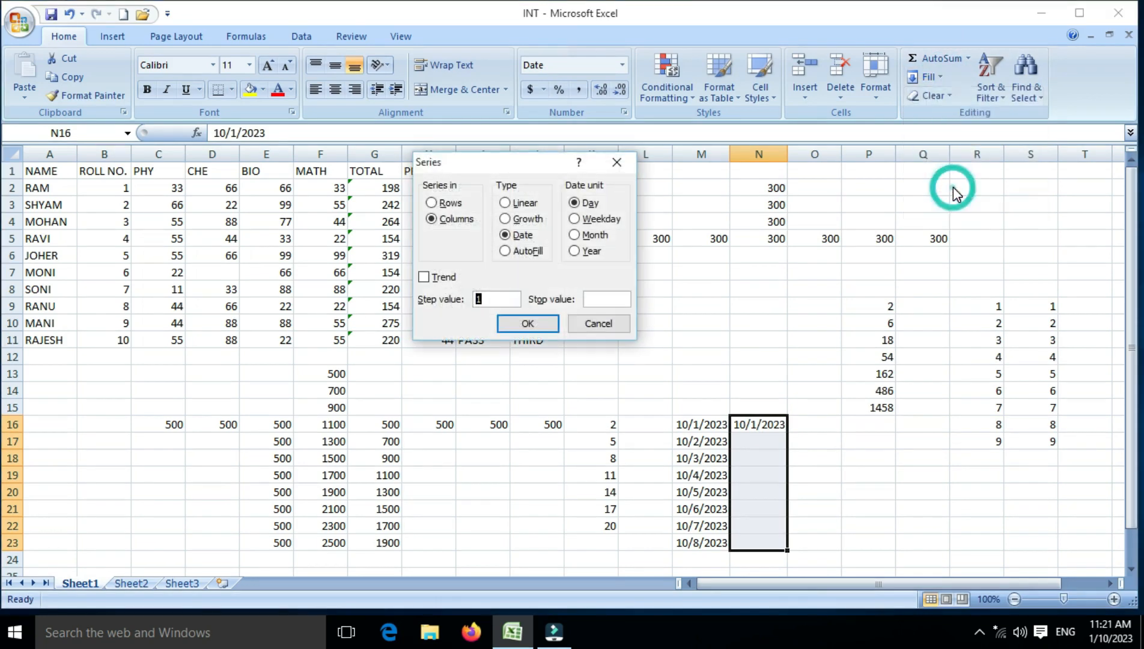
{"action": "left_click", "coordinate": [576, 221]}
{"action": "left_click", "coordinate": [543, 323]}
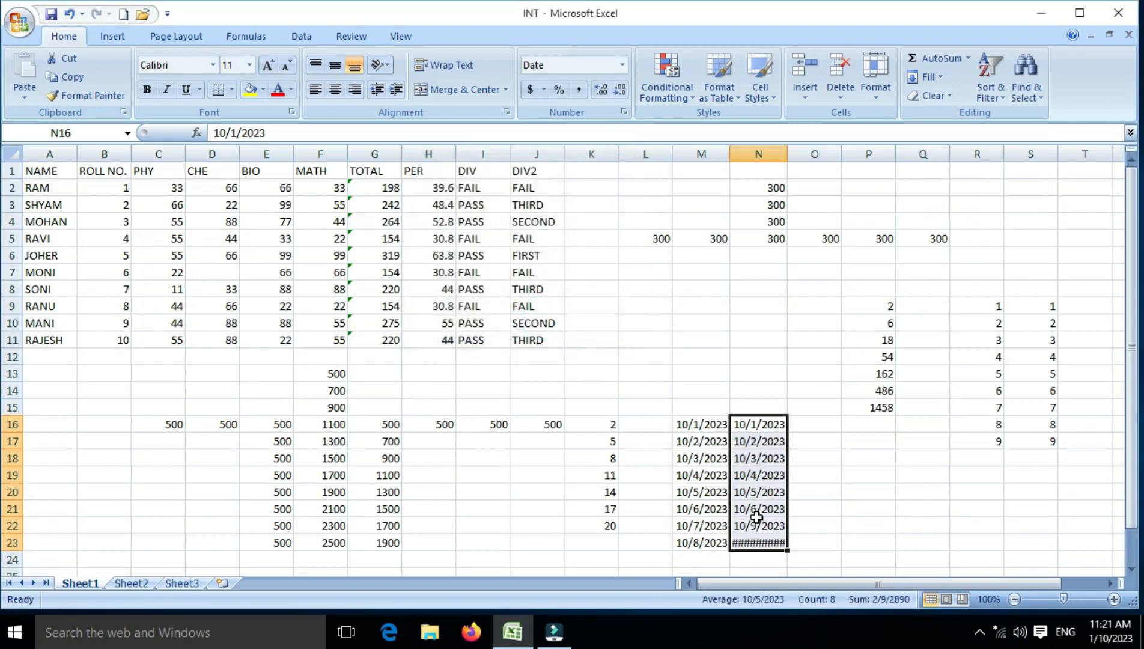
{"action": "double_click", "coordinate": [787, 157]}
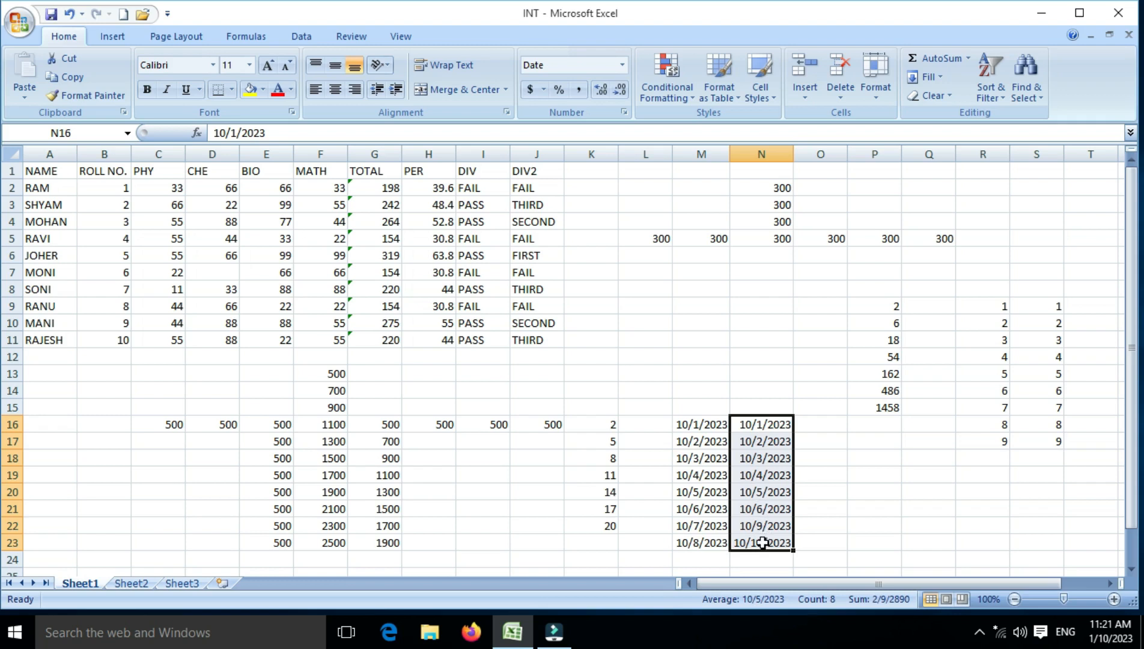
Enter 10/0102023 in cell O16 and try to fill O16:O23 with a date series in columns by Month
{"action": "left_click", "coordinate": [820, 426]}
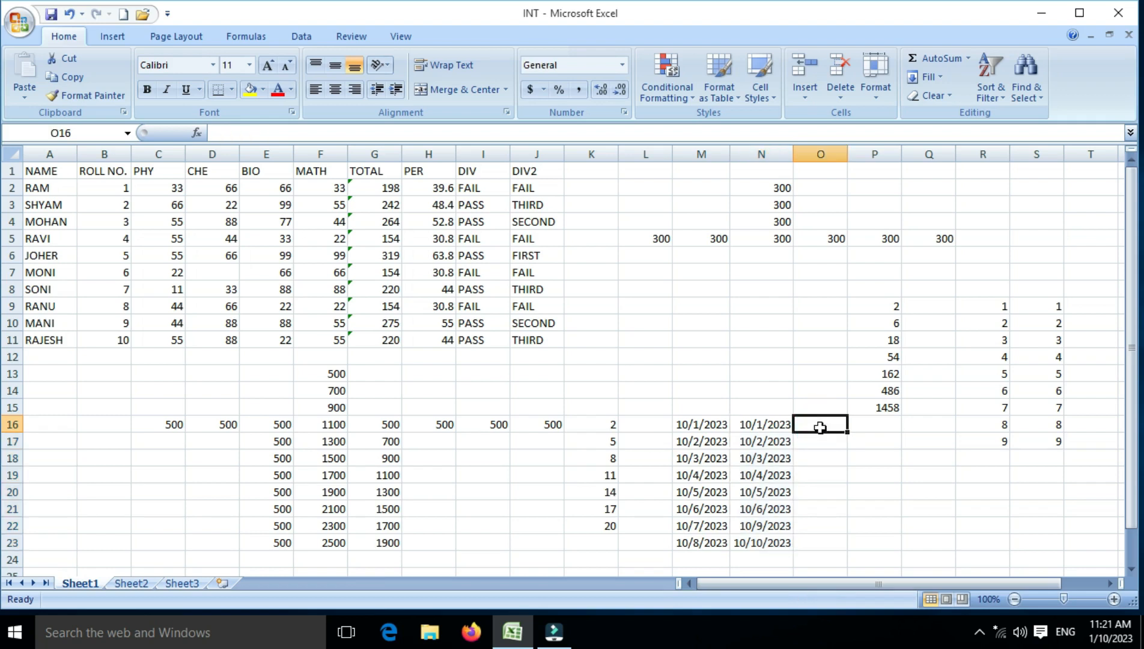
{"action": "type", "text": "10/0102023"}
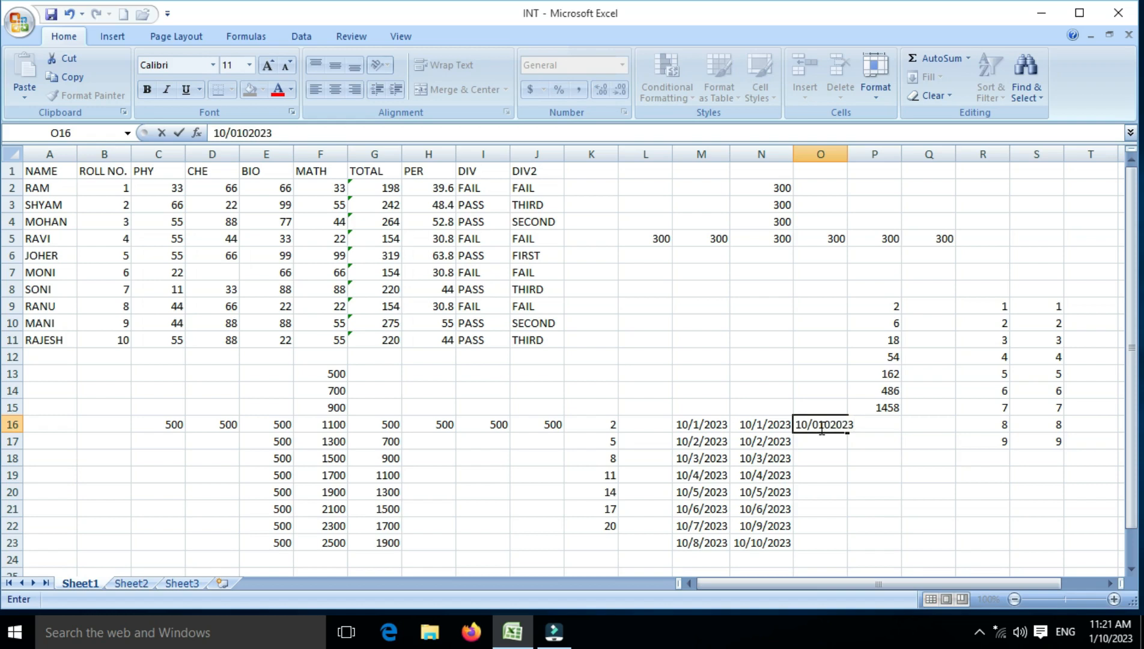
{"action": "key", "text": "Return"}
{"action": "left_click_drag", "start_coordinate": [820, 426], "coordinate": [820, 535]}
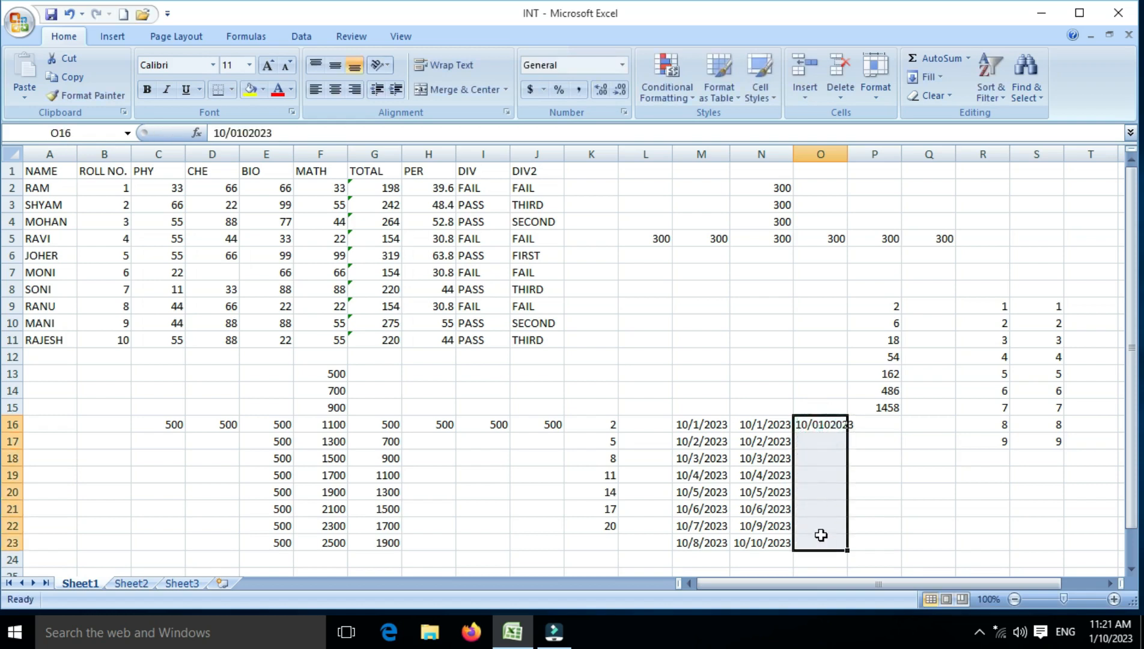
{"action": "left_click", "coordinate": [940, 78]}
{"action": "left_click", "coordinate": [933, 191]}
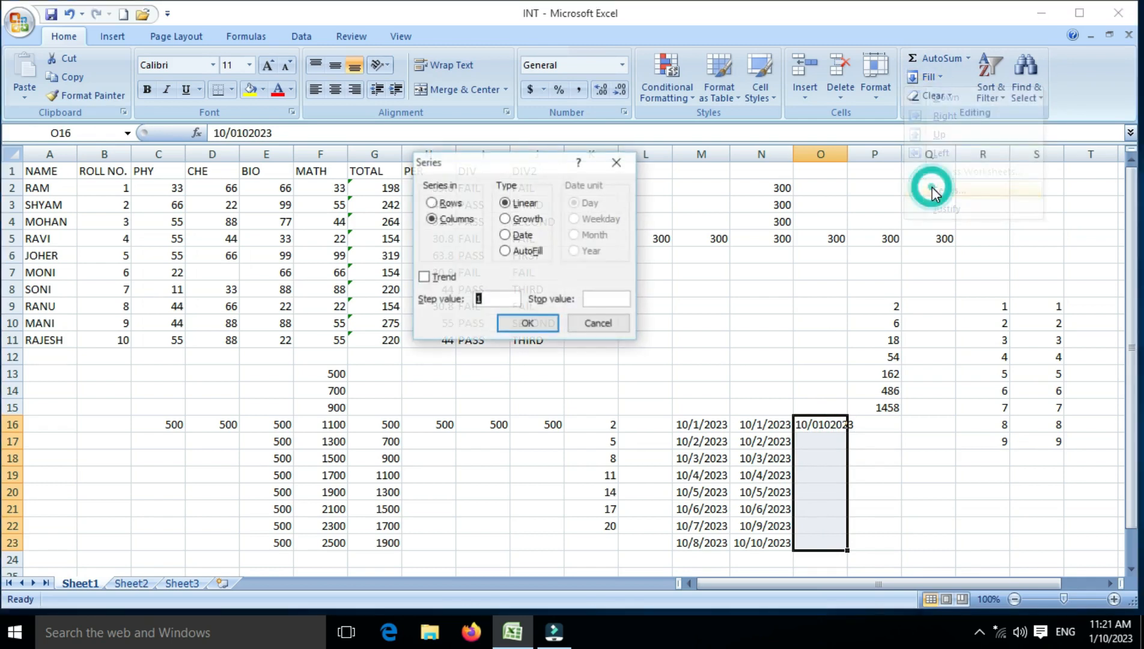
{"action": "left_click", "coordinate": [508, 236]}
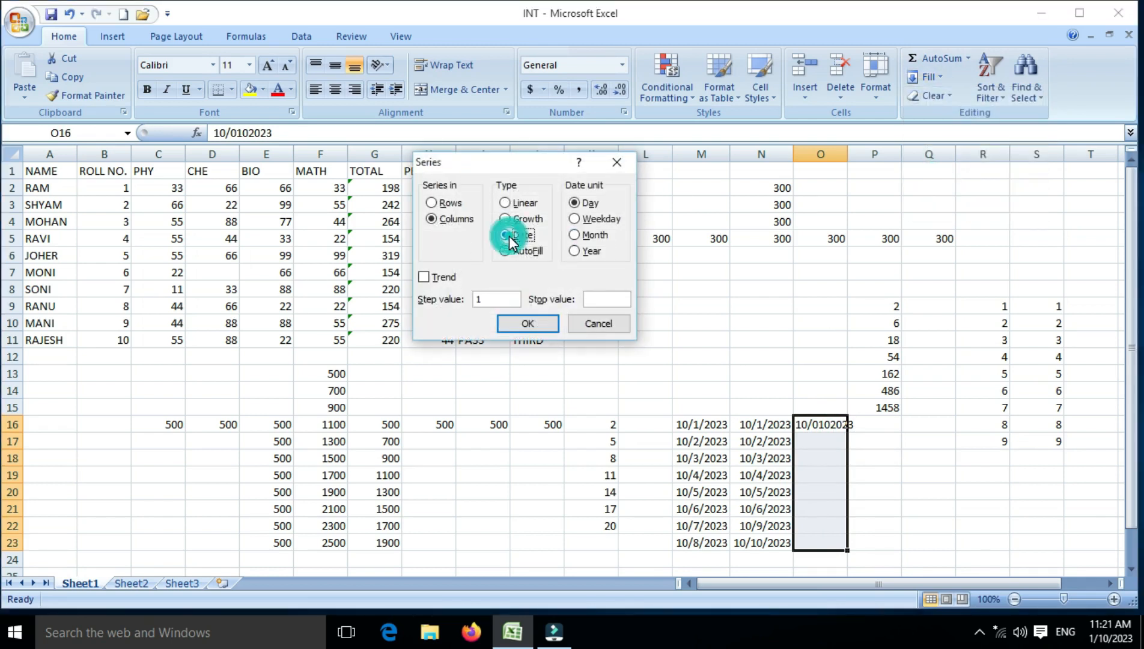
{"action": "left_click", "coordinate": [596, 236]}
{"action": "left_click", "coordinate": [546, 325]}
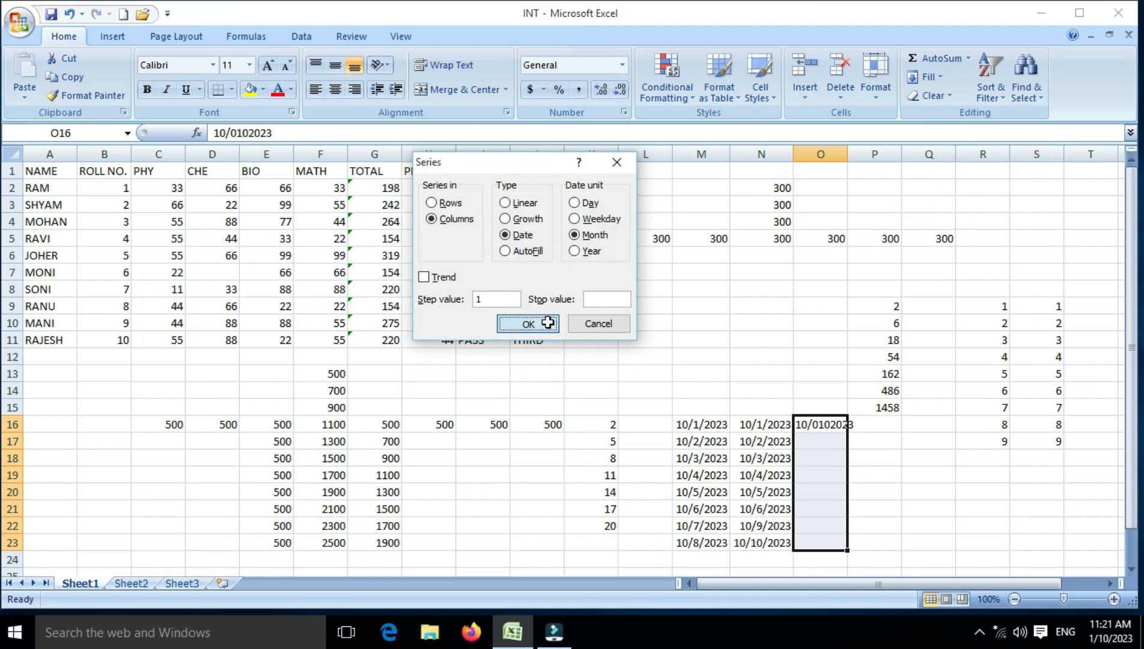
{"action": "left_click", "coordinate": [871, 475]}
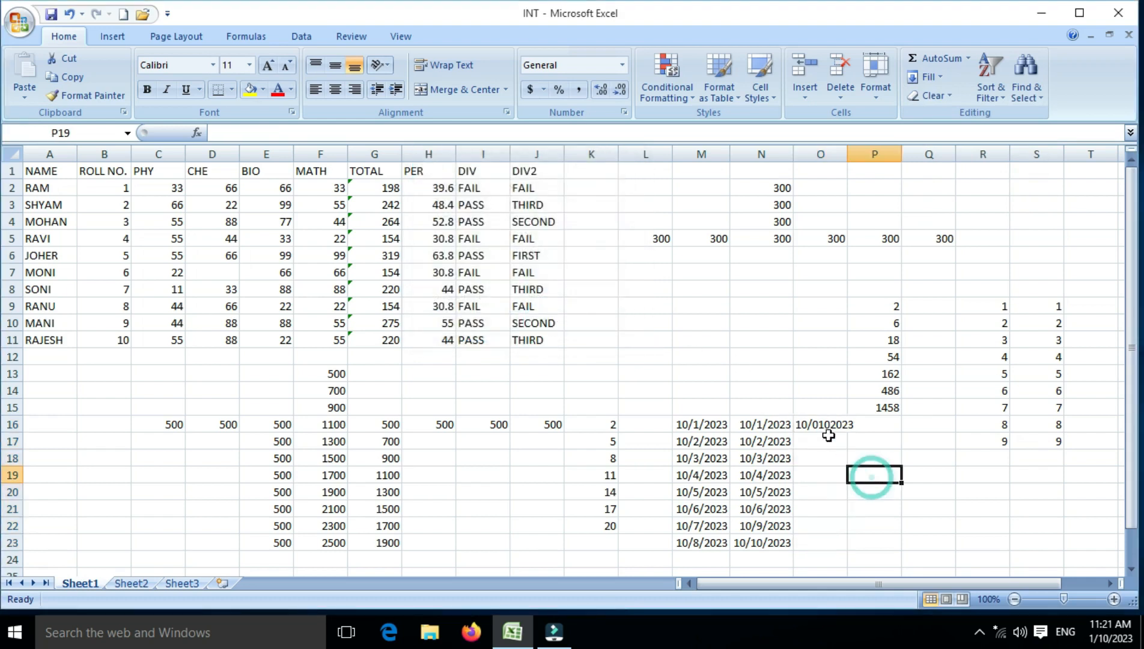
Correct the entry in cell O16 to the date 10/01/2023
{"action": "left_click", "coordinate": [823, 430]}
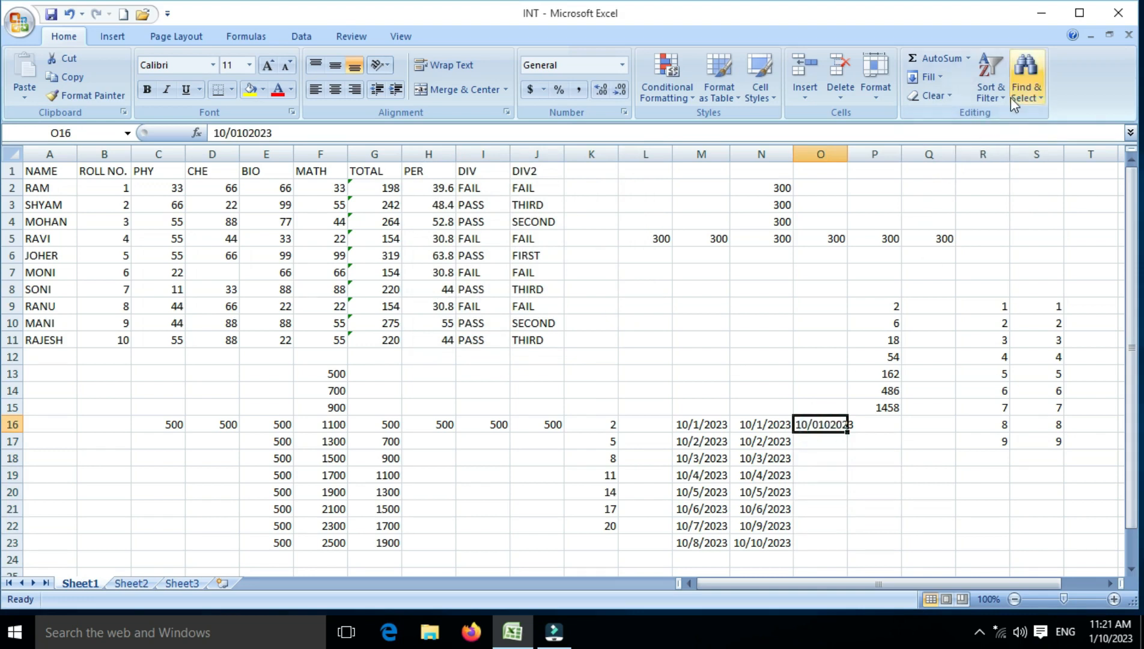
{"action": "left_click", "coordinate": [824, 425]}
{"action": "double_click", "coordinate": [825, 425]}
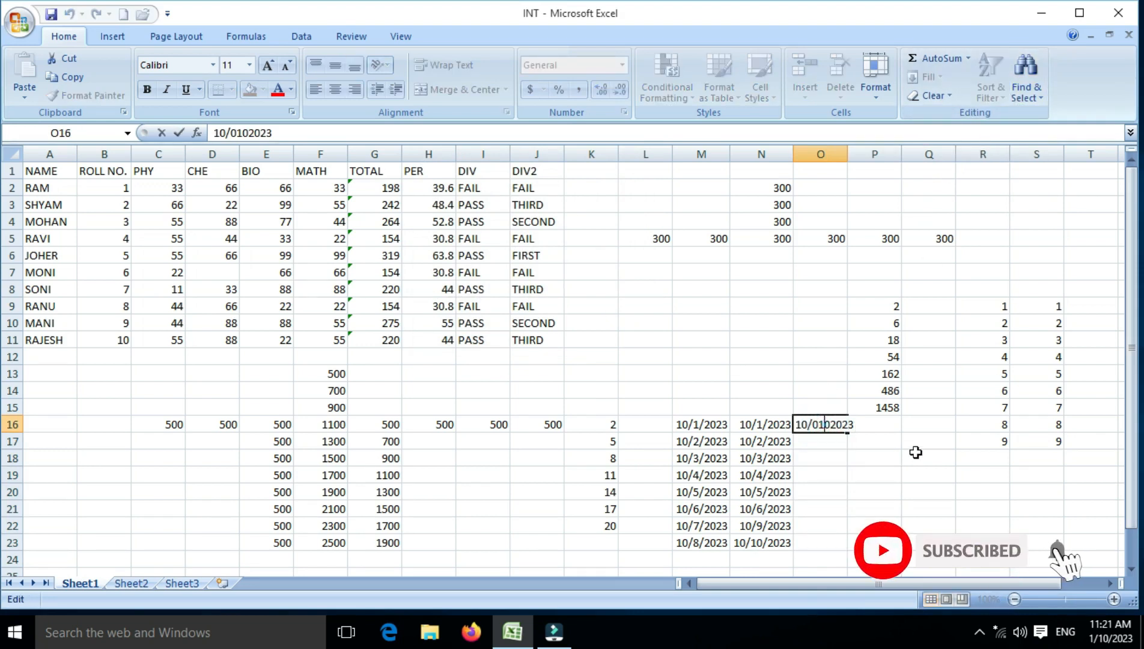
{"action": "key", "text": "BackSpace"}
{"action": "key", "text": "BackSpace"}
{"action": "key", "text": "BackSpace"}
{"action": "key", "text": "BackSpace"}
{"action": "key", "text": "BackSpace"}
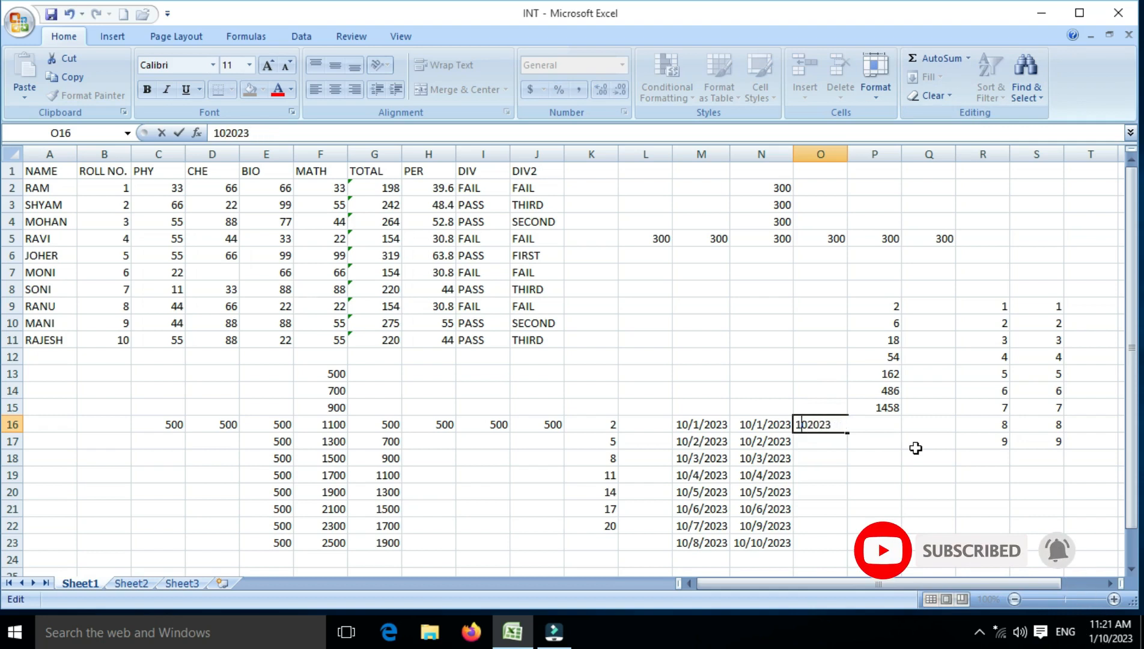
{"action": "left_click", "coordinate": [853, 426]}
{"action": "key", "text": "BackSpace"}
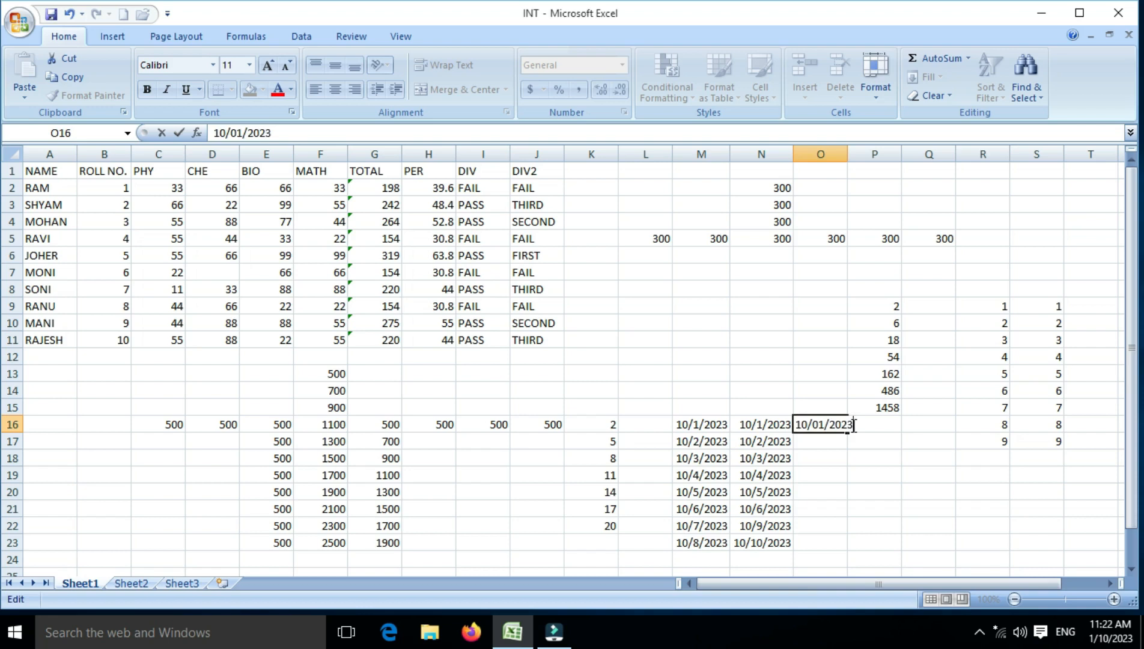
{"action": "key", "text": "Return"}
Fill O16:O23 with a date series in columns, using Month as the date unit and a step value of 1
{"action": "left_click_drag", "start_coordinate": [840, 424], "coordinate": [832, 543]}
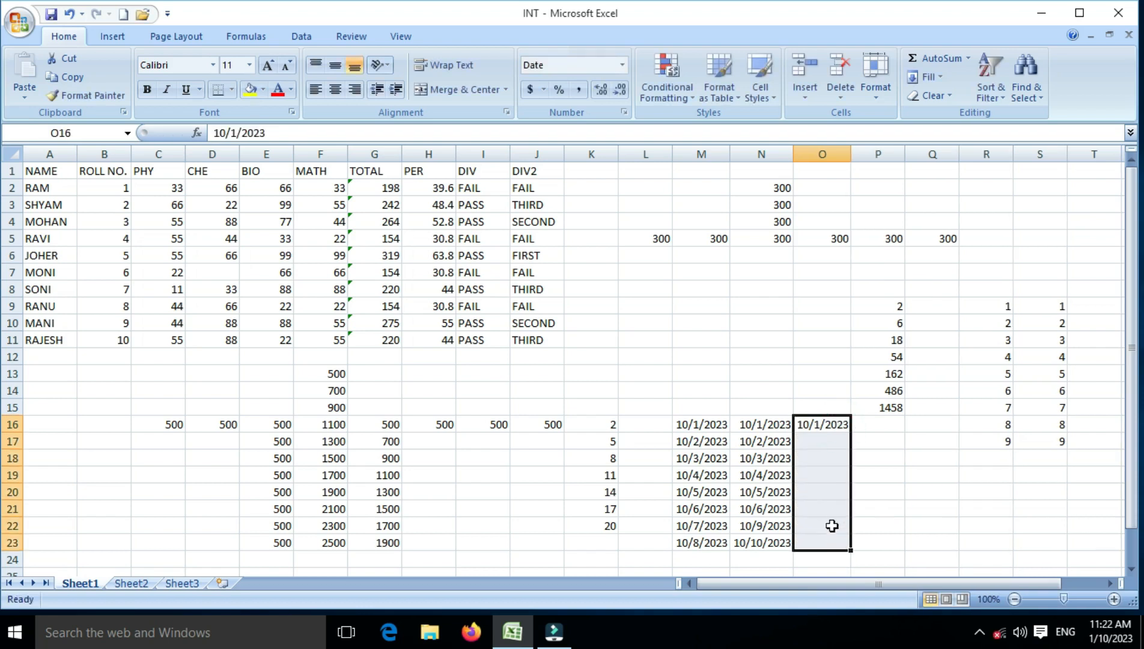
{"action": "left_click", "coordinate": [942, 74]}
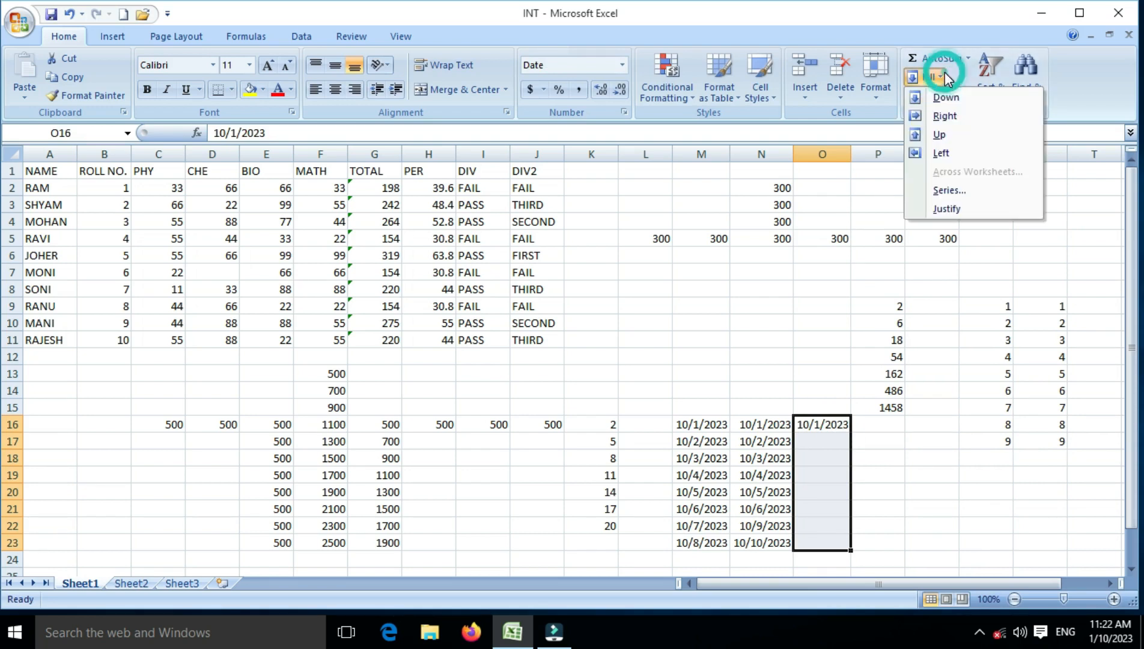
{"action": "left_click", "coordinate": [946, 188]}
{"action": "left_click", "coordinate": [577, 235]}
{"action": "left_click", "coordinate": [536, 326]}
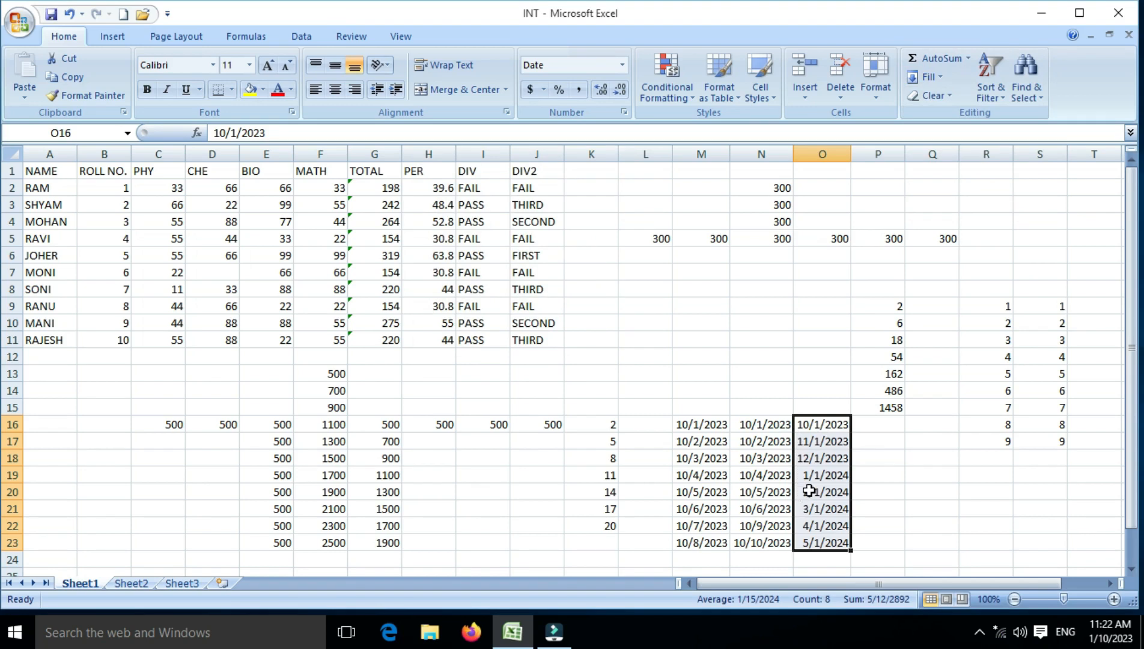
Enter the date 10/01/2023 in cell P16
{"action": "left_click", "coordinate": [872, 425]}
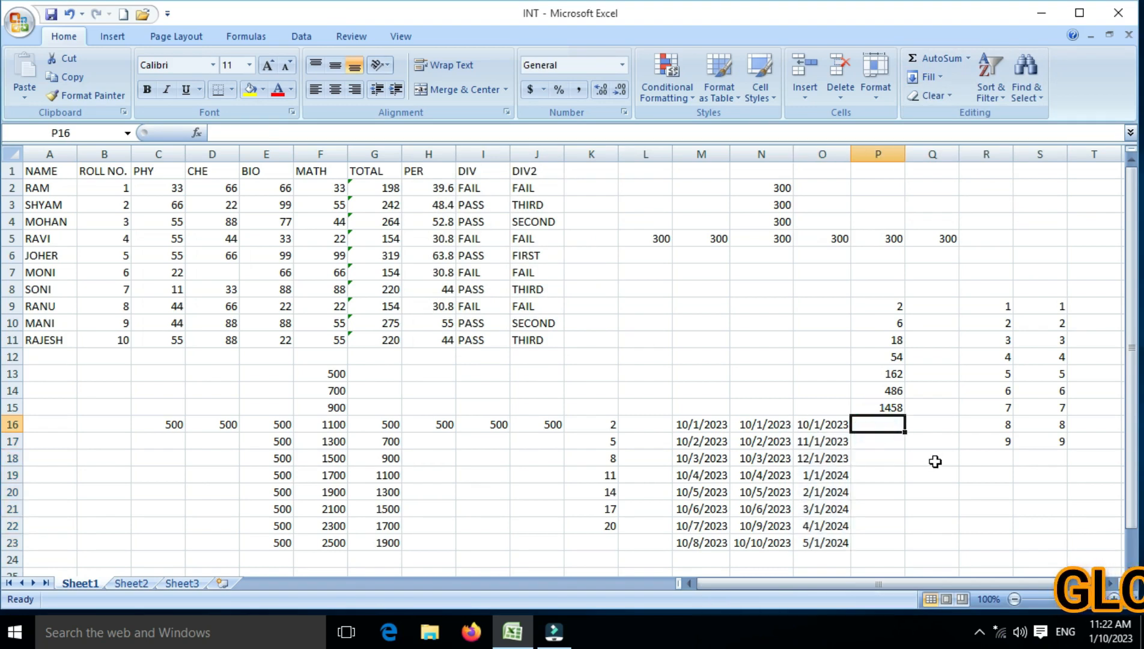
{"action": "type", "text": "10/010/"}
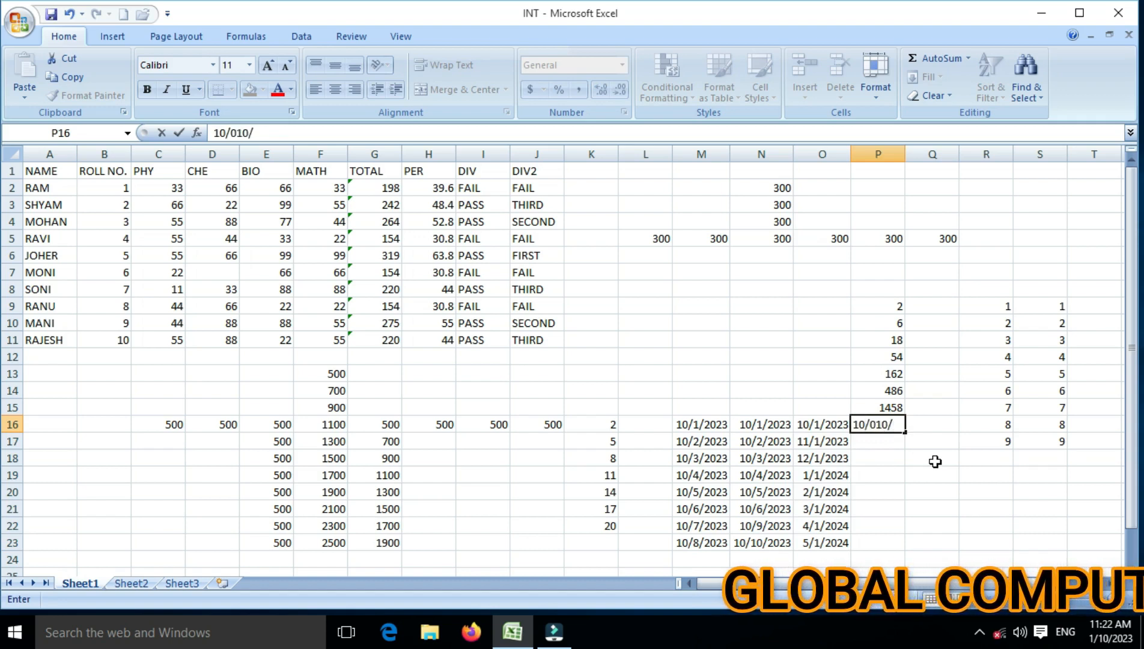
{"action": "key", "text": "BackSpace"}
{"action": "key", "text": "BackSpace"}
{"action": "type", "text": "/2023"}
{"action": "key", "text": "Return"}
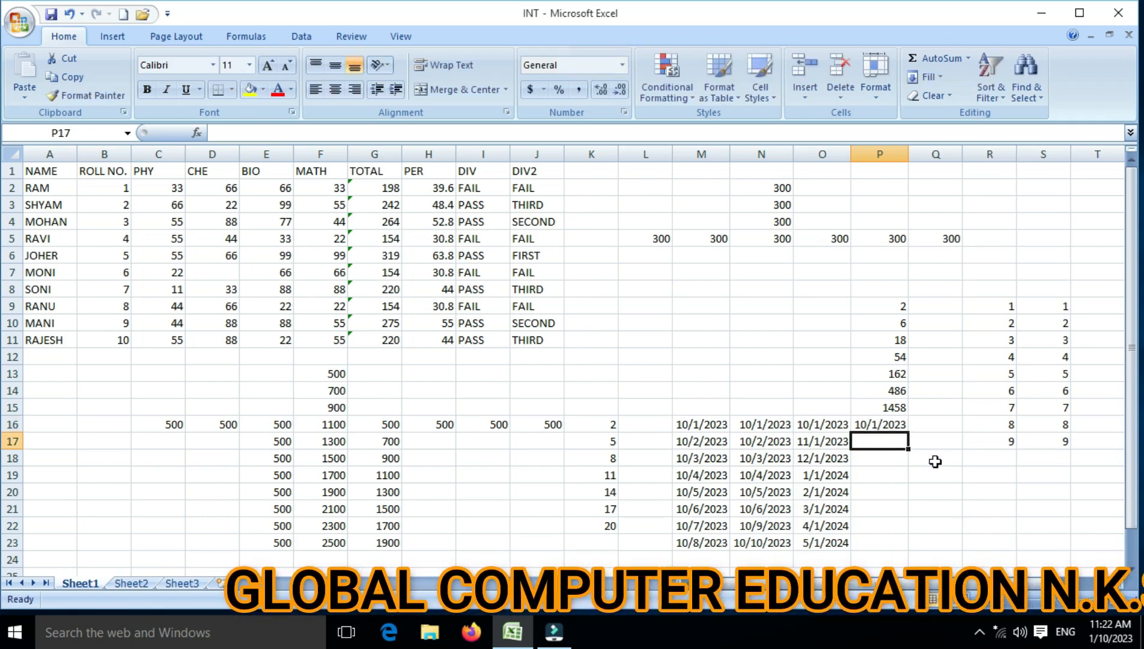
Fill P16:P23 with a date series in columns, using Year as the date unit and a step value of 1
{"action": "left_click_drag", "start_coordinate": [881, 423], "coordinate": [880, 539]}
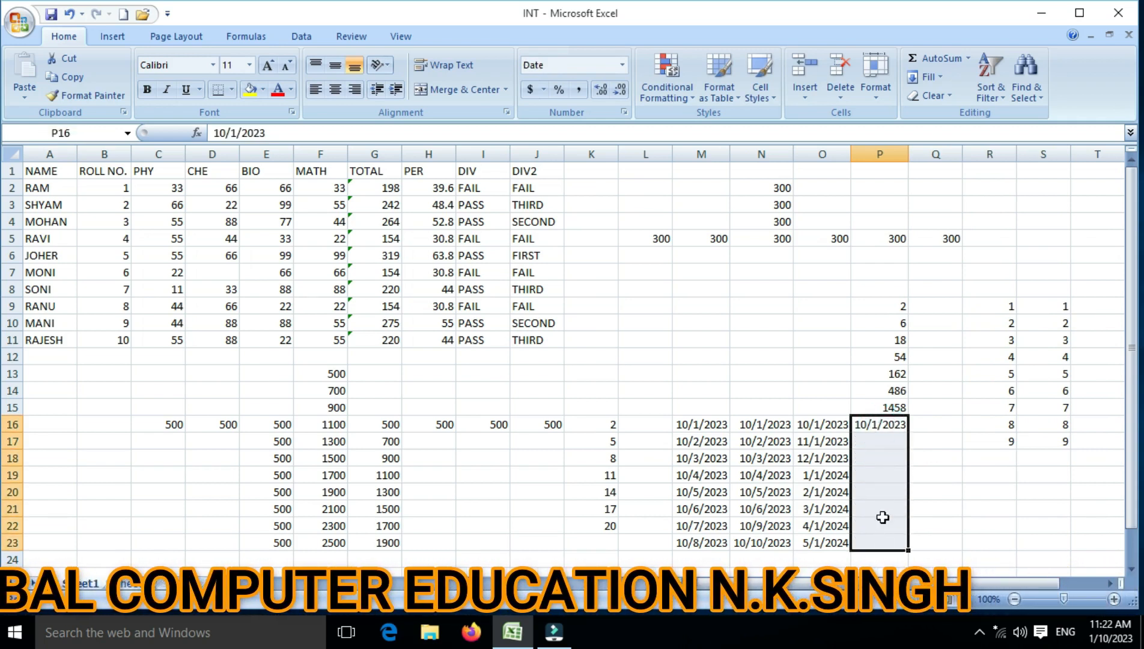
{"action": "left_click", "coordinate": [941, 76]}
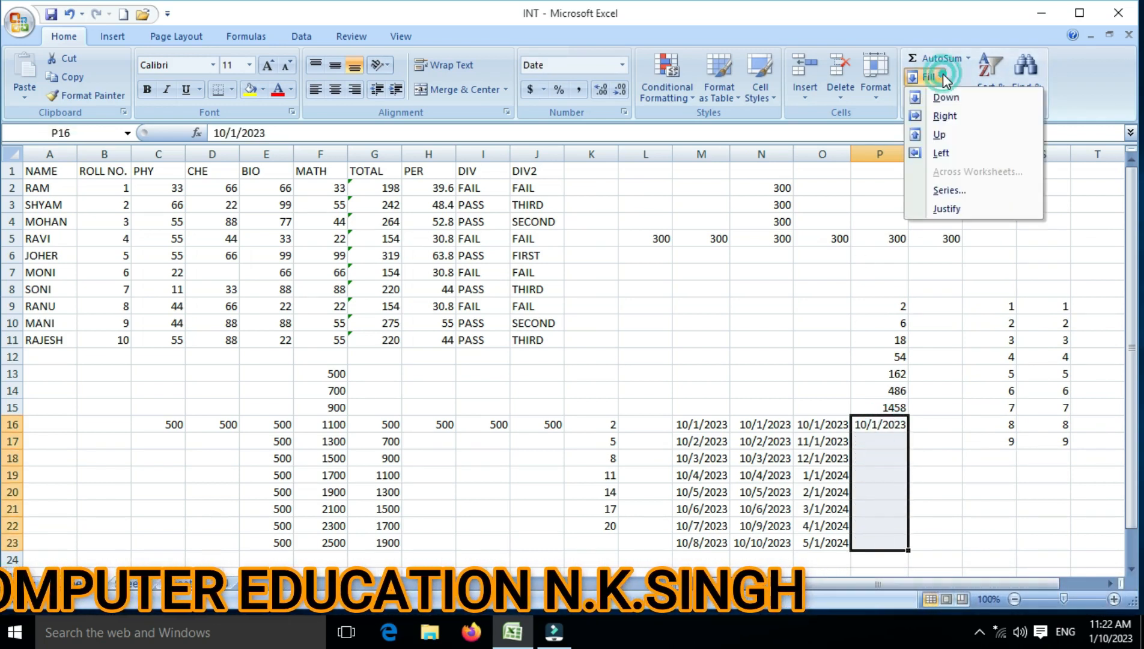
{"action": "left_click", "coordinate": [951, 191]}
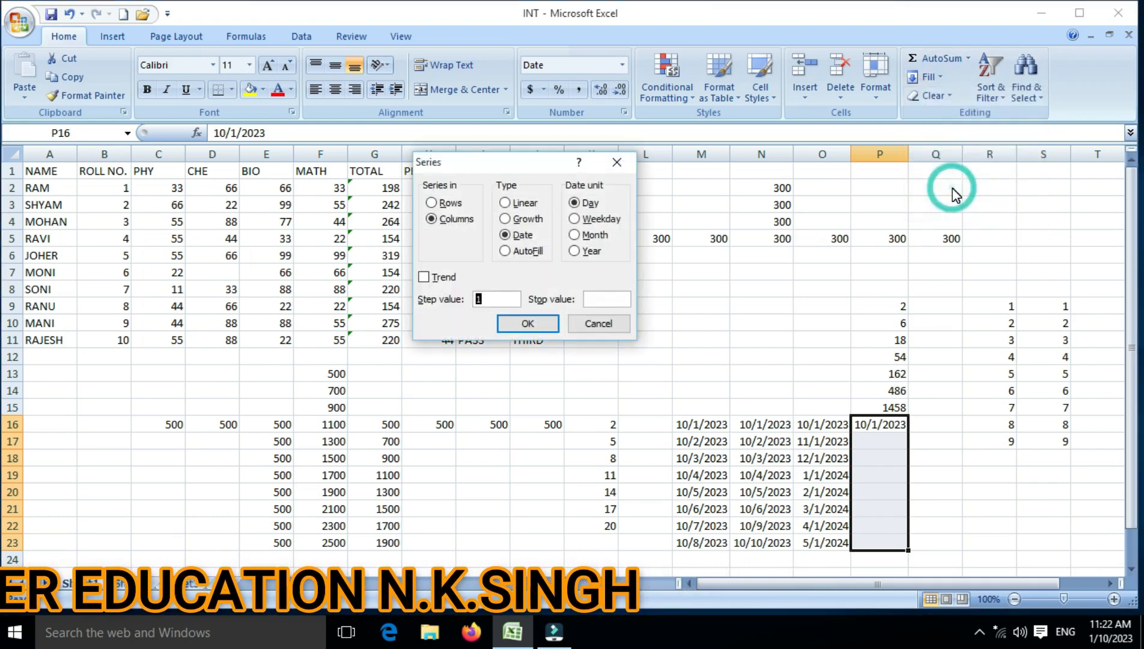
{"action": "left_click", "coordinate": [591, 251]}
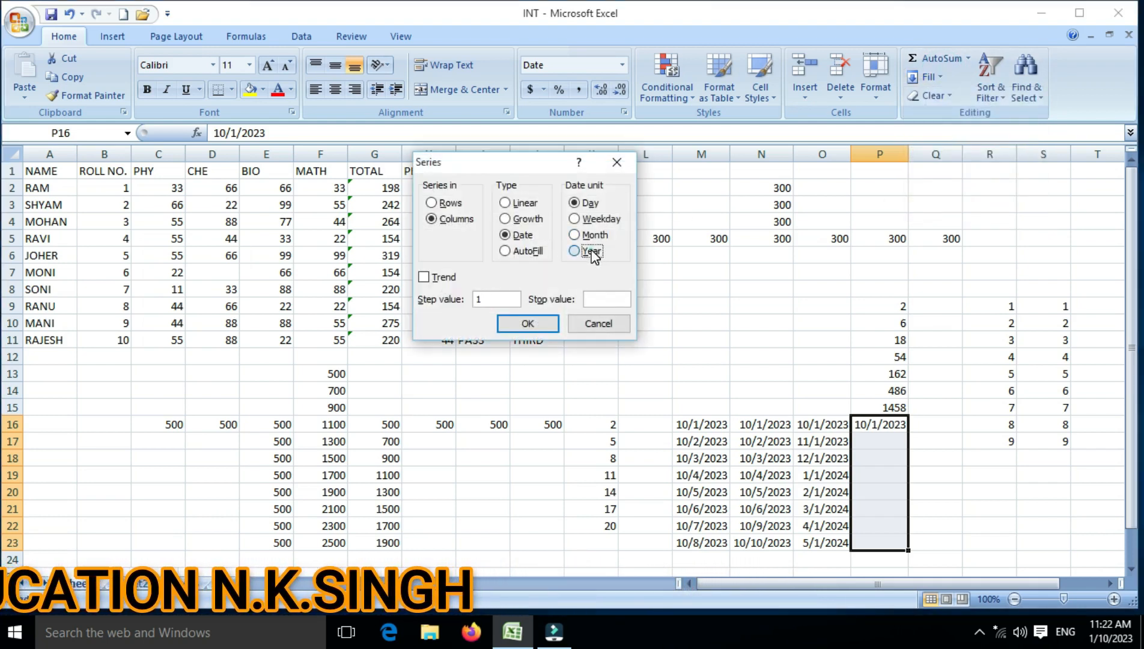
{"action": "left_click", "coordinate": [525, 323]}
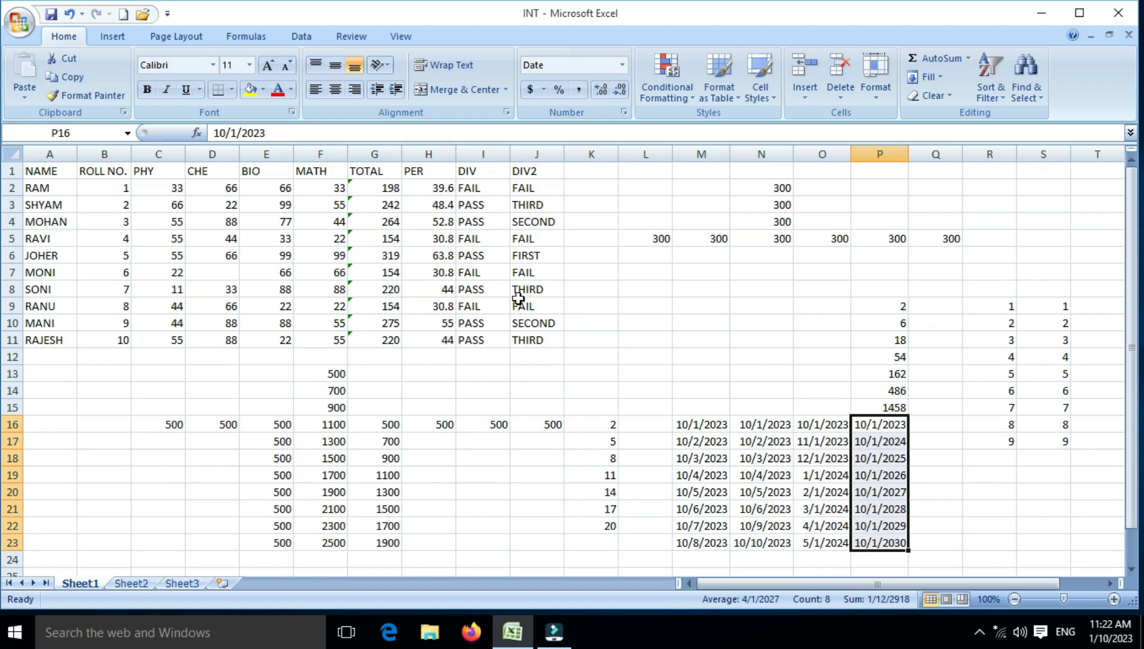
{"action": "left_click", "coordinate": [644, 441]}
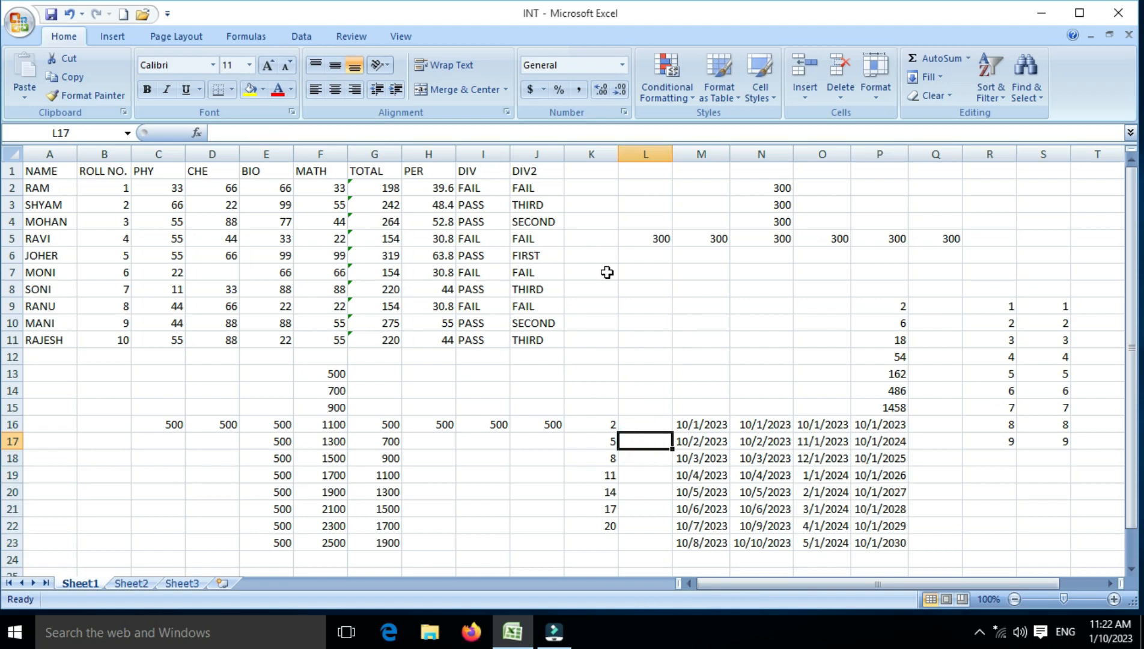
{"action": "left_click", "coordinate": [938, 78]}
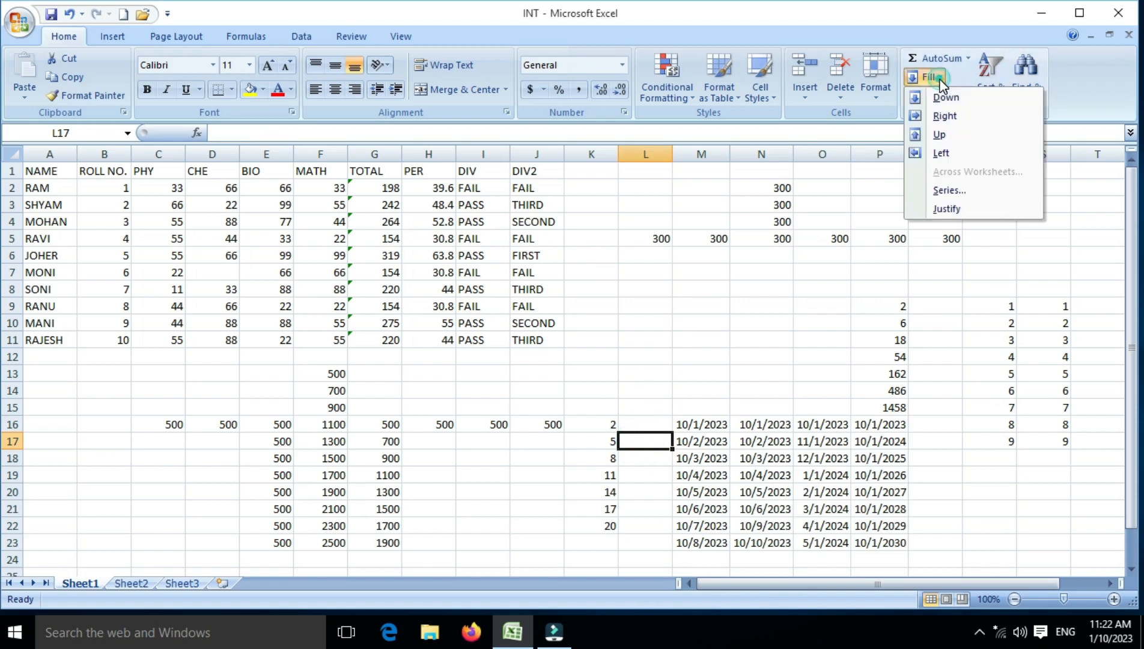
{"action": "left_click", "coordinate": [948, 191]}
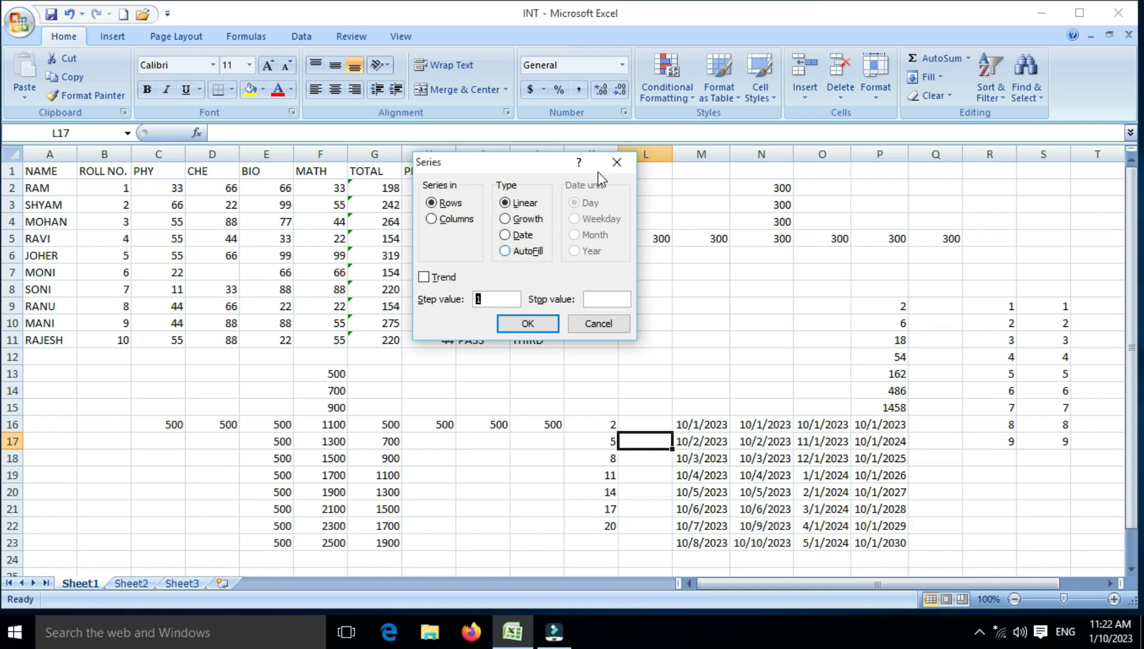
{"action": "left_click", "coordinate": [614, 324]}
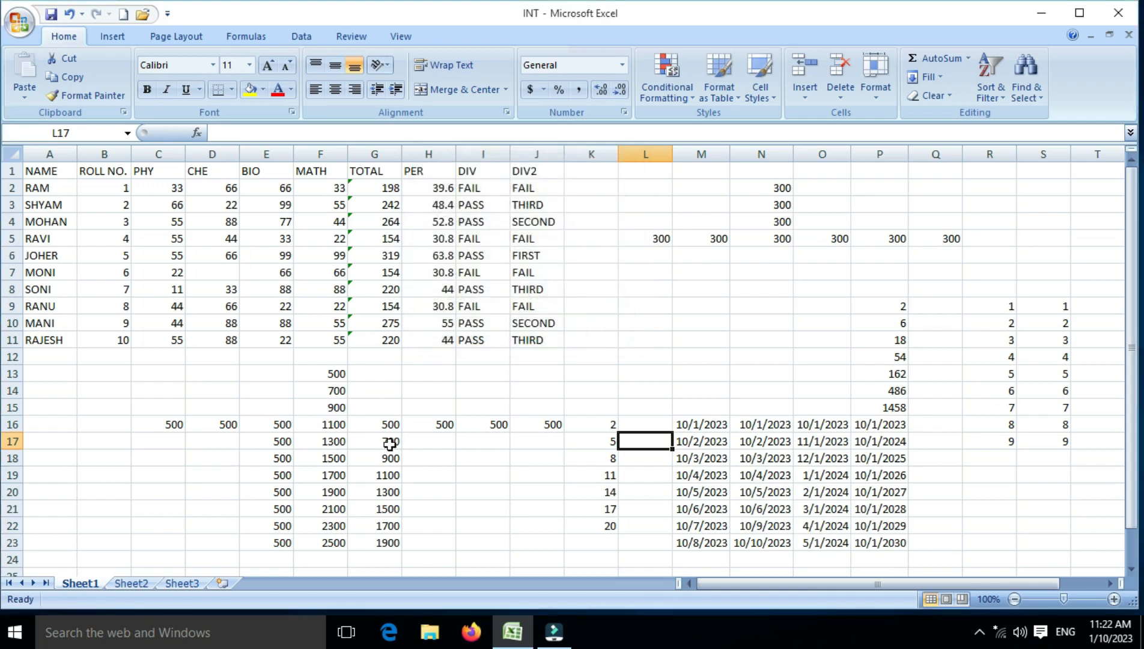
Fill H16:H23 from the starting value in H16 with a column series of type AutoFill
{"action": "left_click_drag", "start_coordinate": [431, 427], "coordinate": [448, 543]}
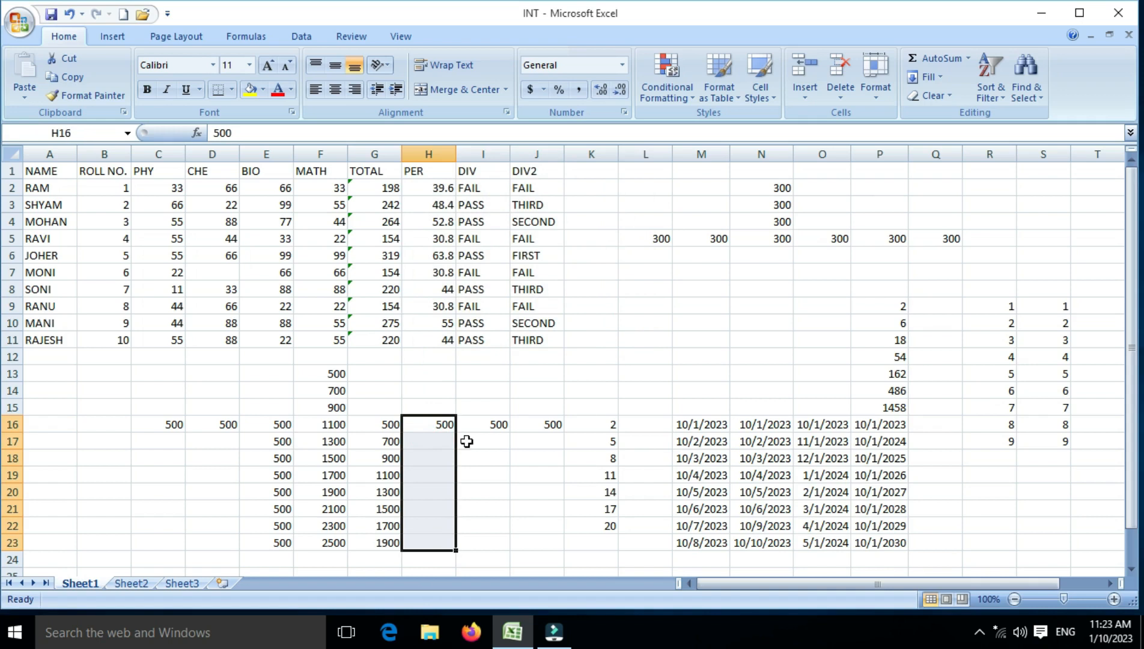
{"action": "left_click", "coordinate": [928, 76]}
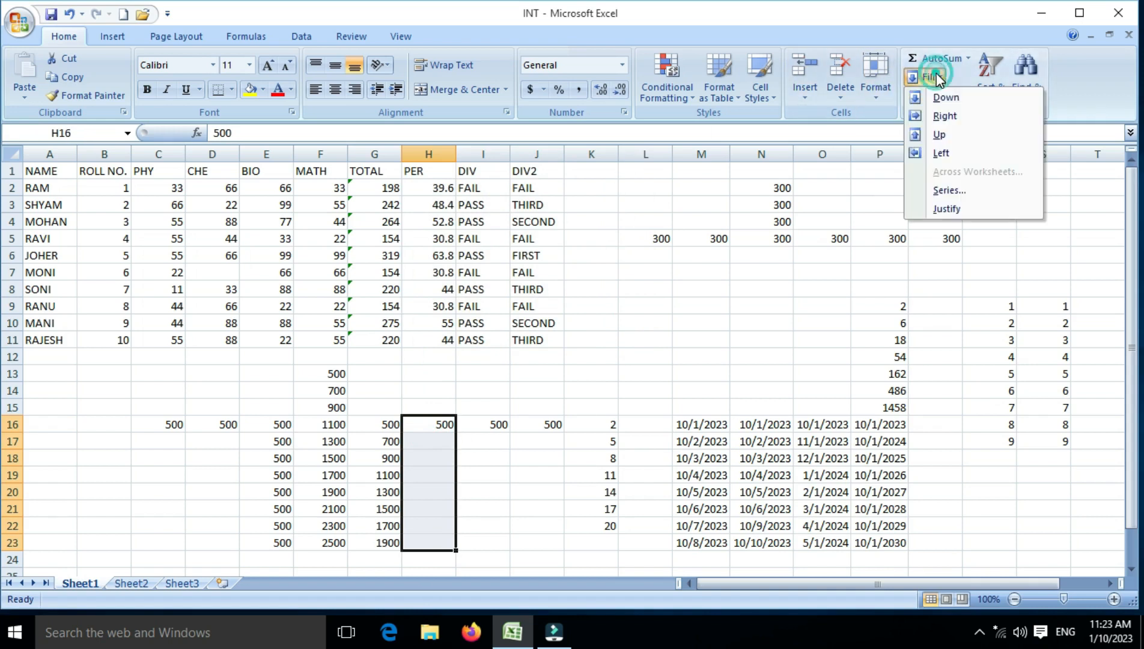
{"action": "left_click", "coordinate": [951, 189]}
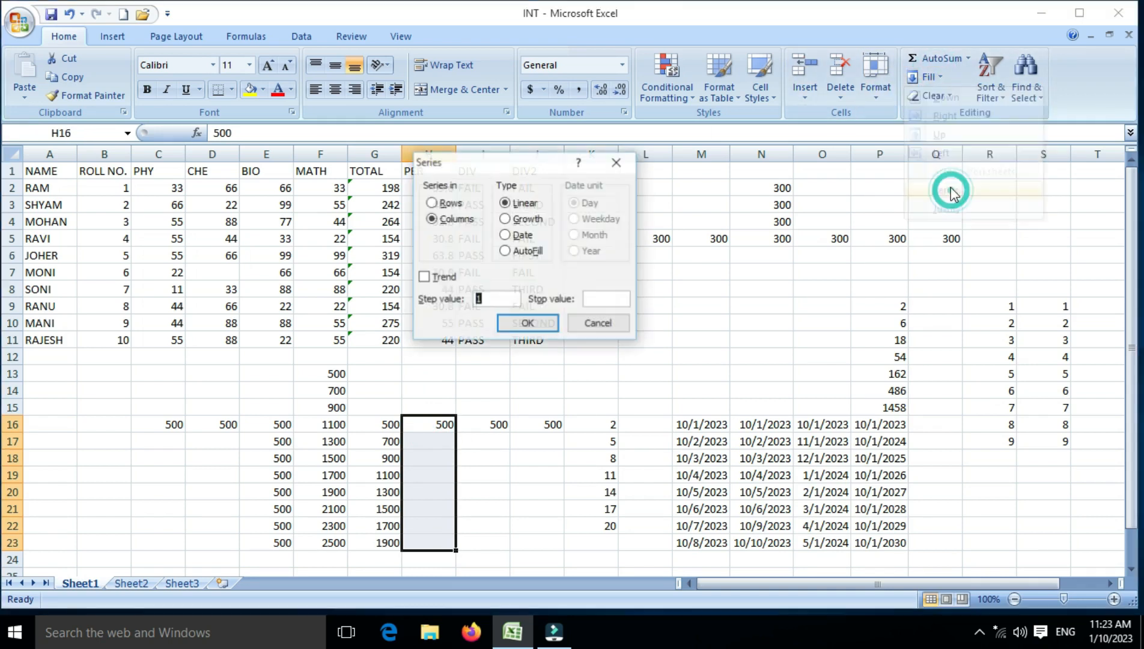
{"action": "left_click", "coordinate": [531, 252]}
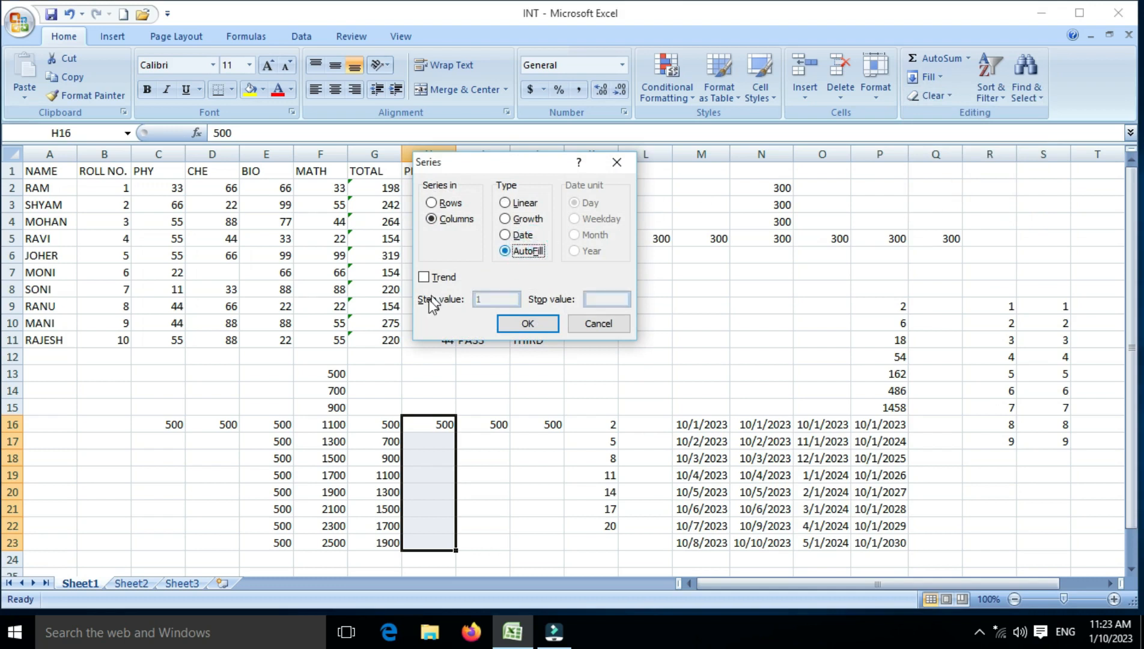
{"action": "left_click", "coordinate": [541, 324]}
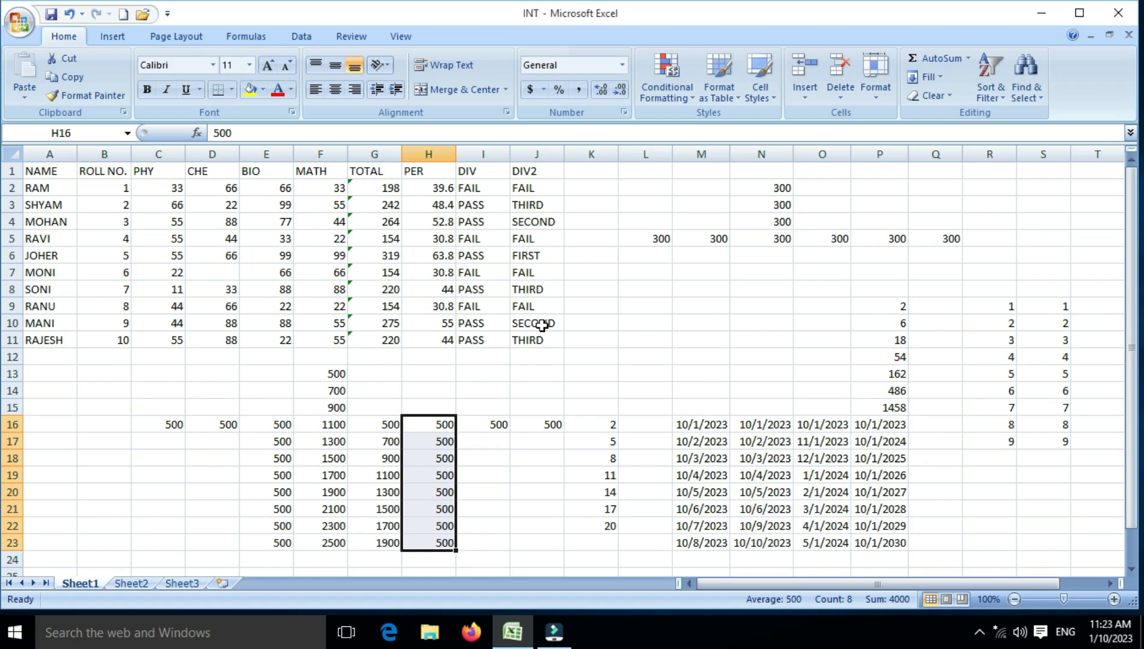
{"action": "left_click", "coordinate": [940, 78]}
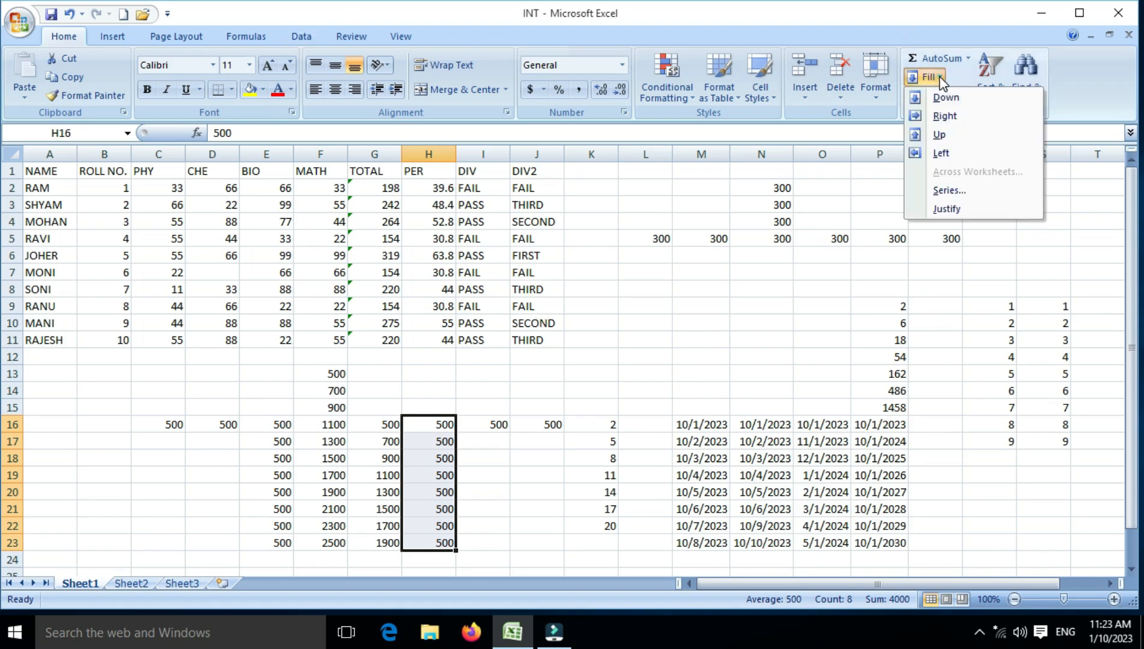
{"action": "left_click", "coordinate": [941, 191]}
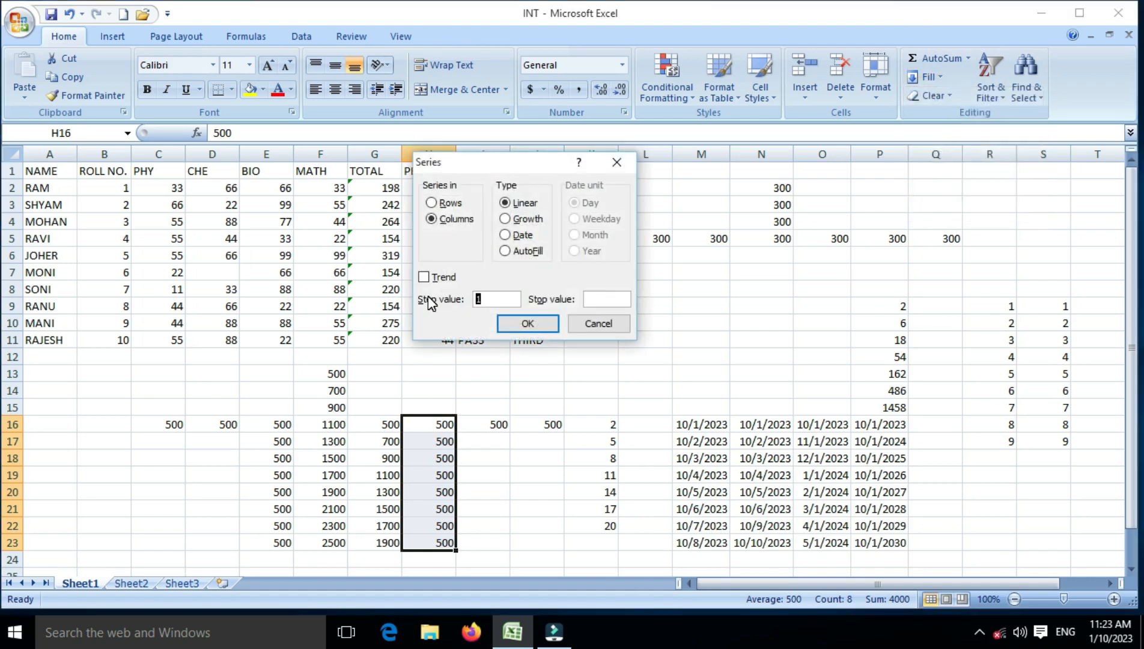
{"action": "left_click", "coordinate": [613, 323]}
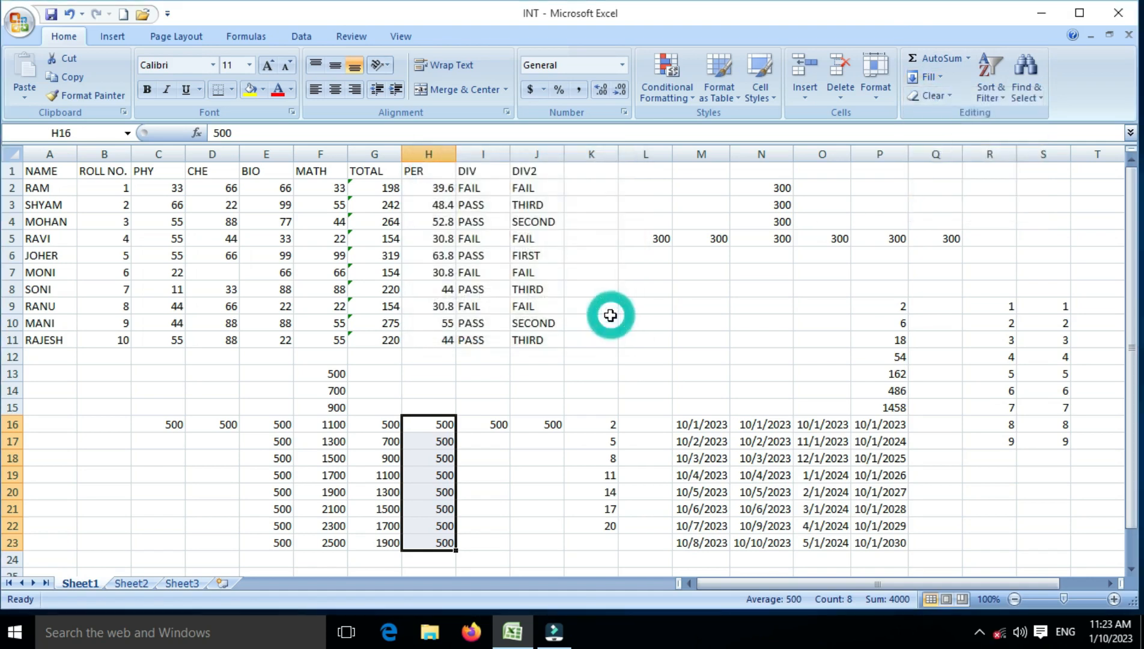
Enter 500 in cell L6 and extend the series starting in L5:L6 down through L14 with the fill handle
{"action": "left_click", "coordinate": [661, 255]}
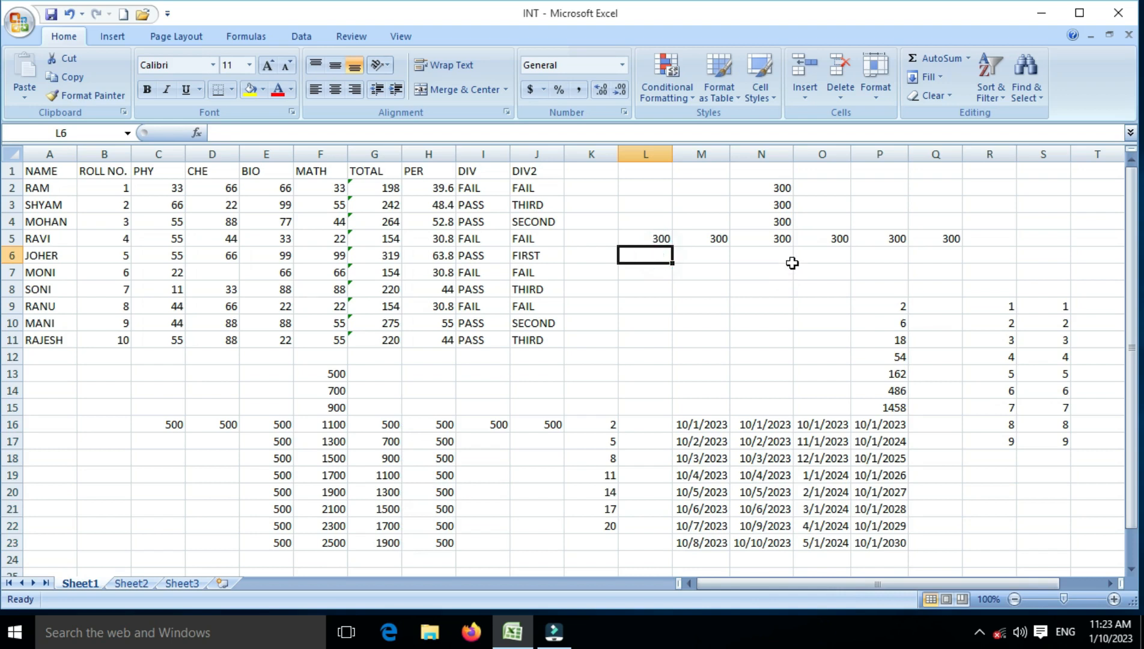
{"action": "type", "text": "500"}
{"action": "key", "text": "Return"}
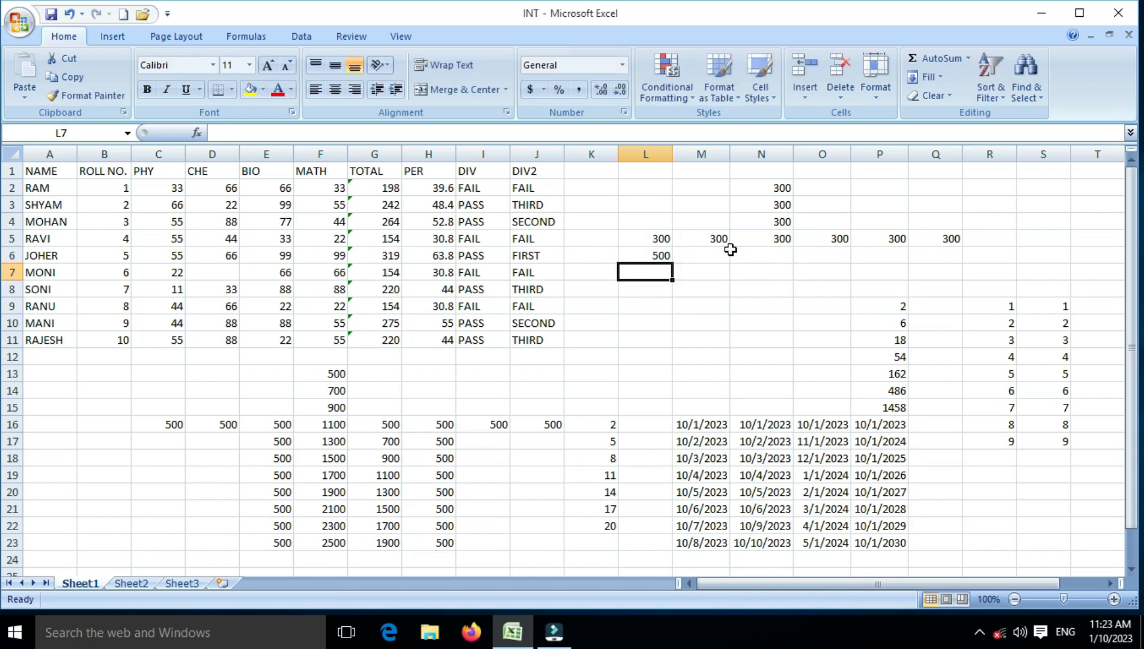
{"action": "left_click_drag", "start_coordinate": [660, 241], "coordinate": [667, 392]}
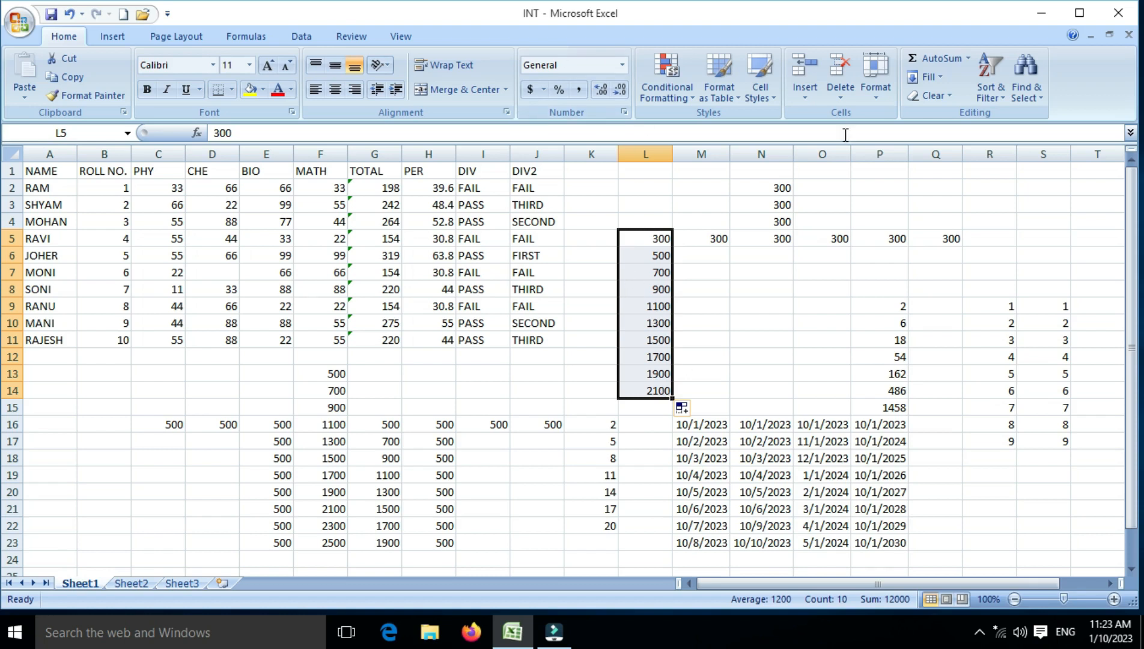
{"action": "left_click", "coordinate": [940, 78]}
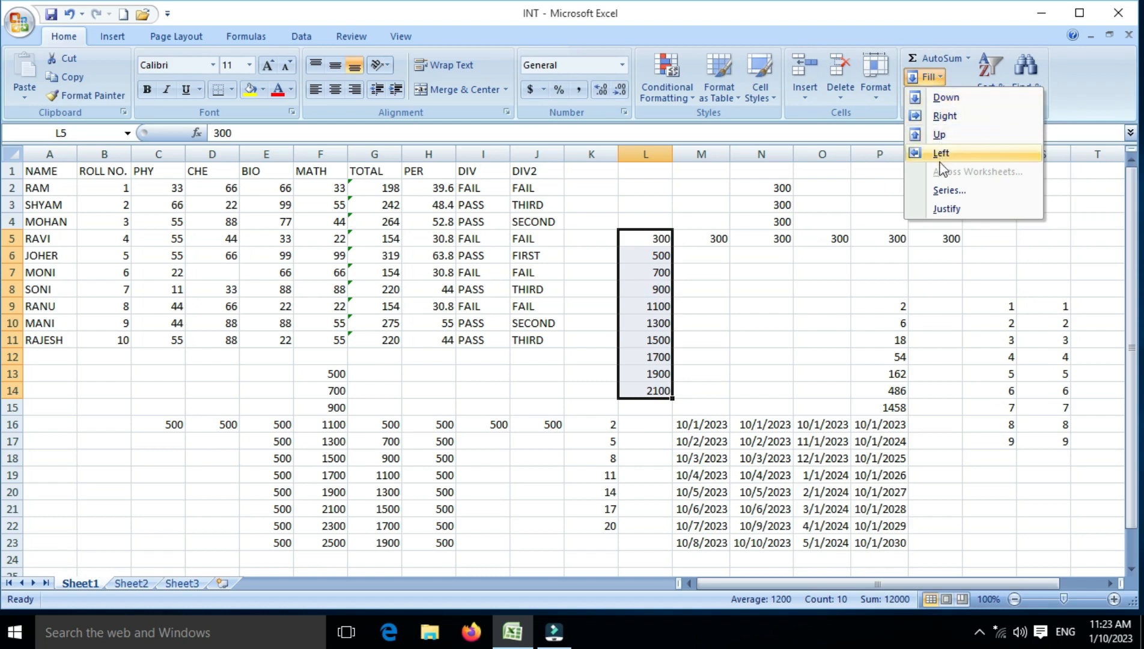
{"action": "left_click", "coordinate": [943, 191]}
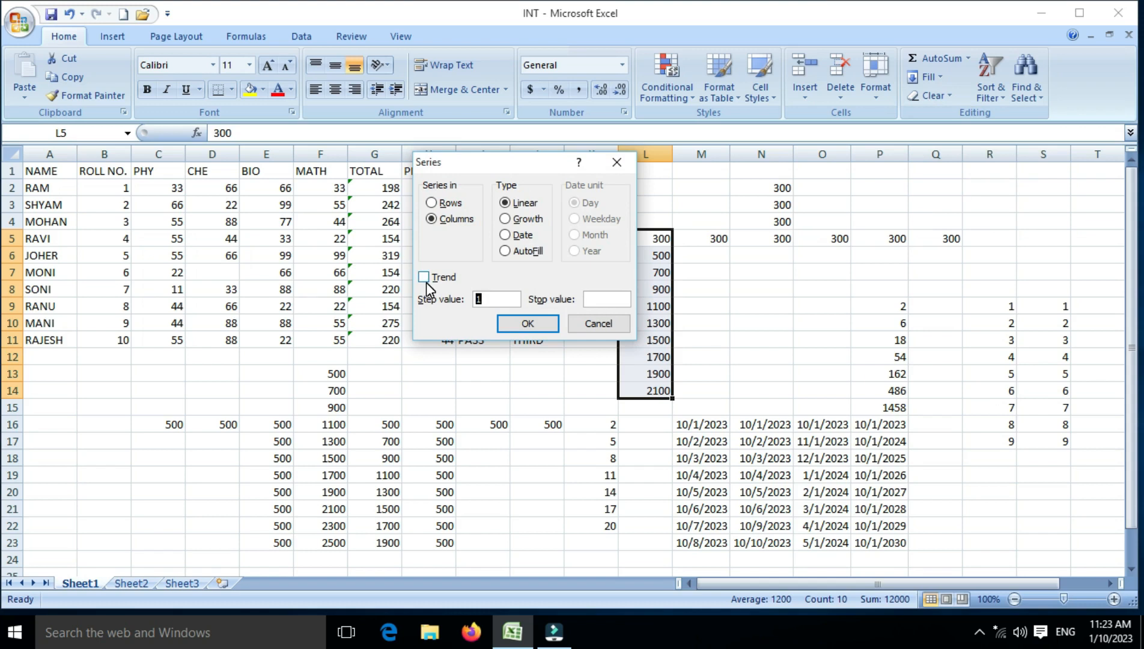
{"action": "left_click", "coordinate": [589, 324]}
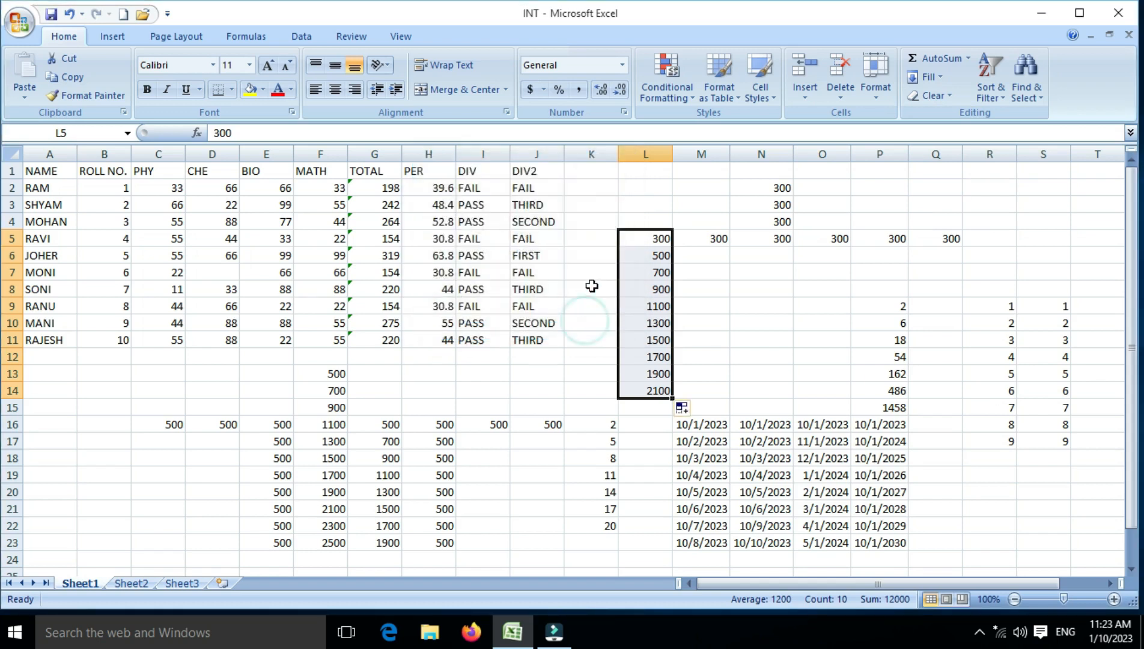
Clear the values in K17:K21, keeping only the first and last numbers of the K16:K22 series
{"action": "left_click_drag", "start_coordinate": [592, 441], "coordinate": [601, 498]}
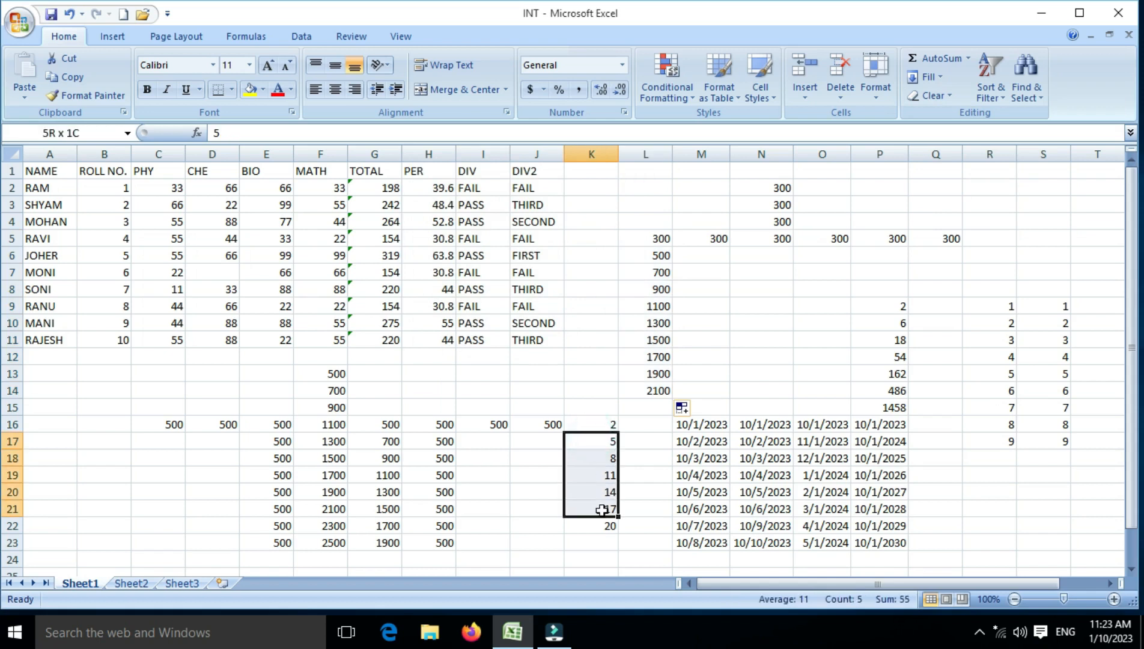
{"action": "left_click", "coordinate": [603, 507]}
{"action": "left_click", "coordinate": [602, 441]}
{"action": "left_click_drag", "start_coordinate": [602, 441], "coordinate": [602, 508]}
{"action": "key", "text": "Delete"}
Fill K16:K22 with a linear series in columns using the Trend option
{"action": "left_click_drag", "start_coordinate": [590, 426], "coordinate": [603, 520]}
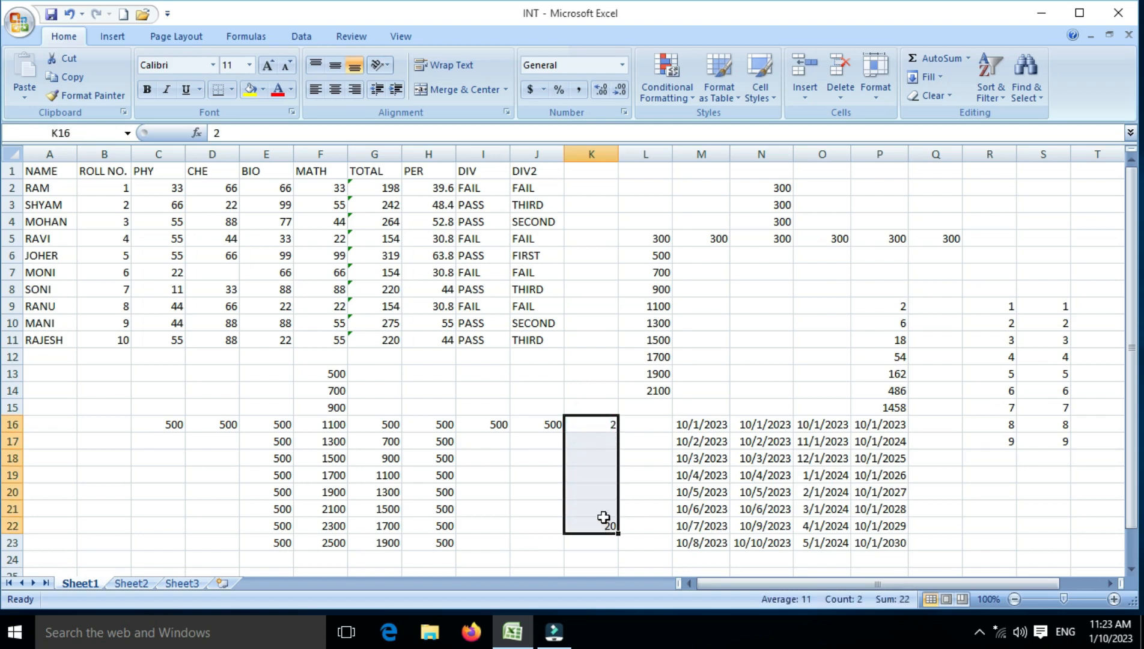
{"action": "left_click", "coordinate": [933, 79]}
{"action": "left_click", "coordinate": [935, 191]}
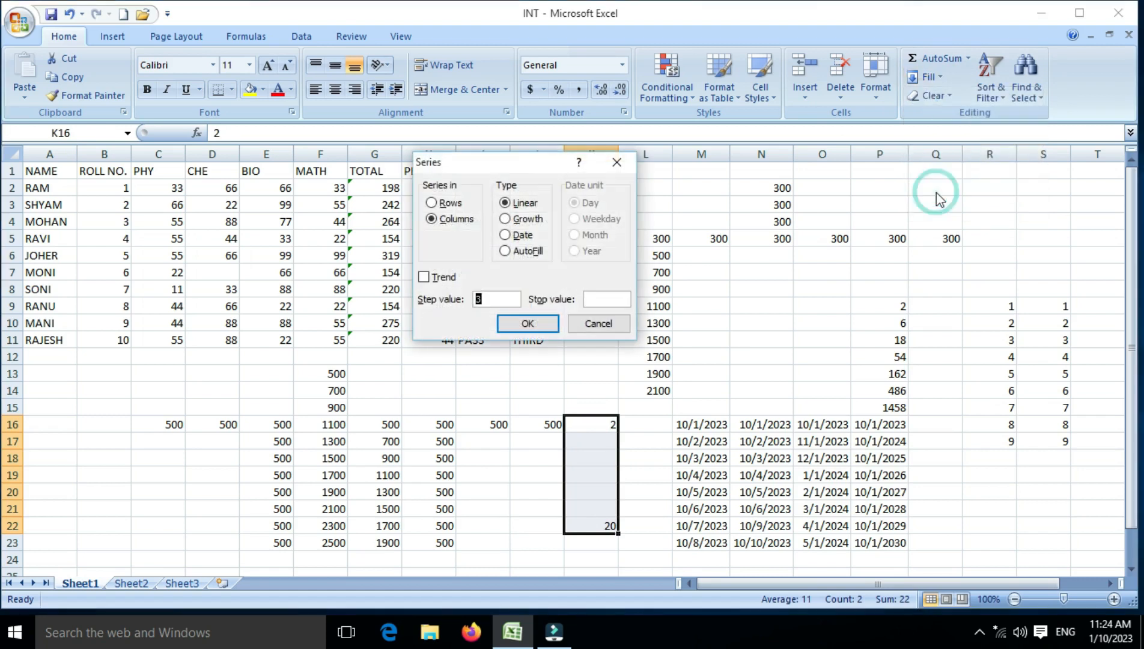
{"action": "left_click", "coordinate": [423, 277]}
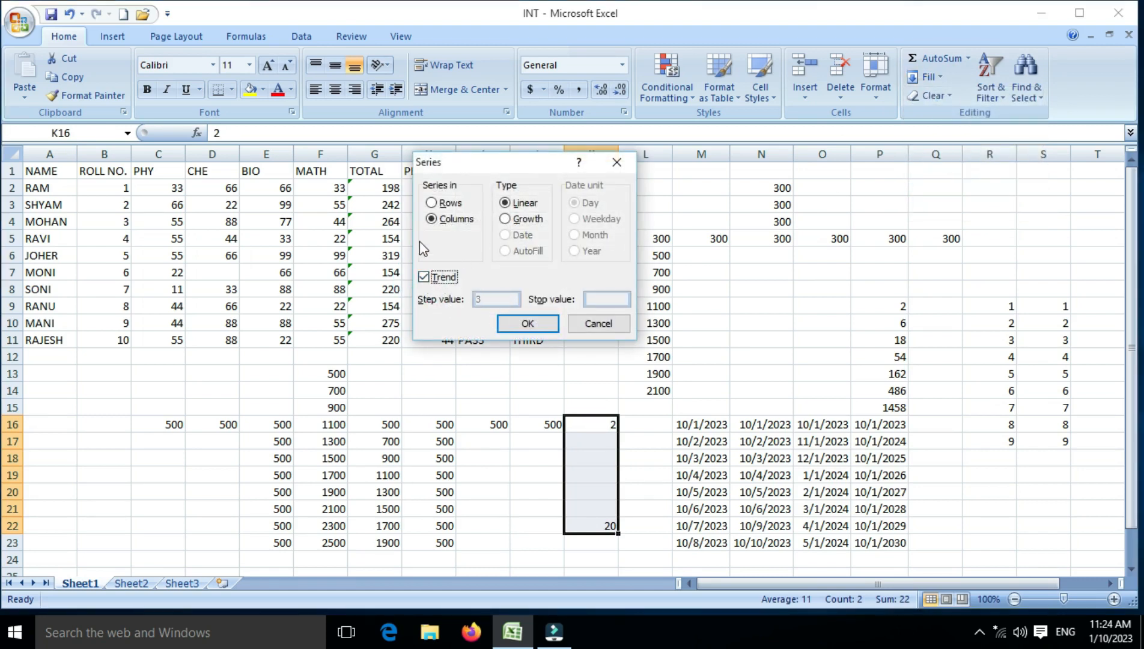
{"action": "left_click", "coordinate": [515, 319]}
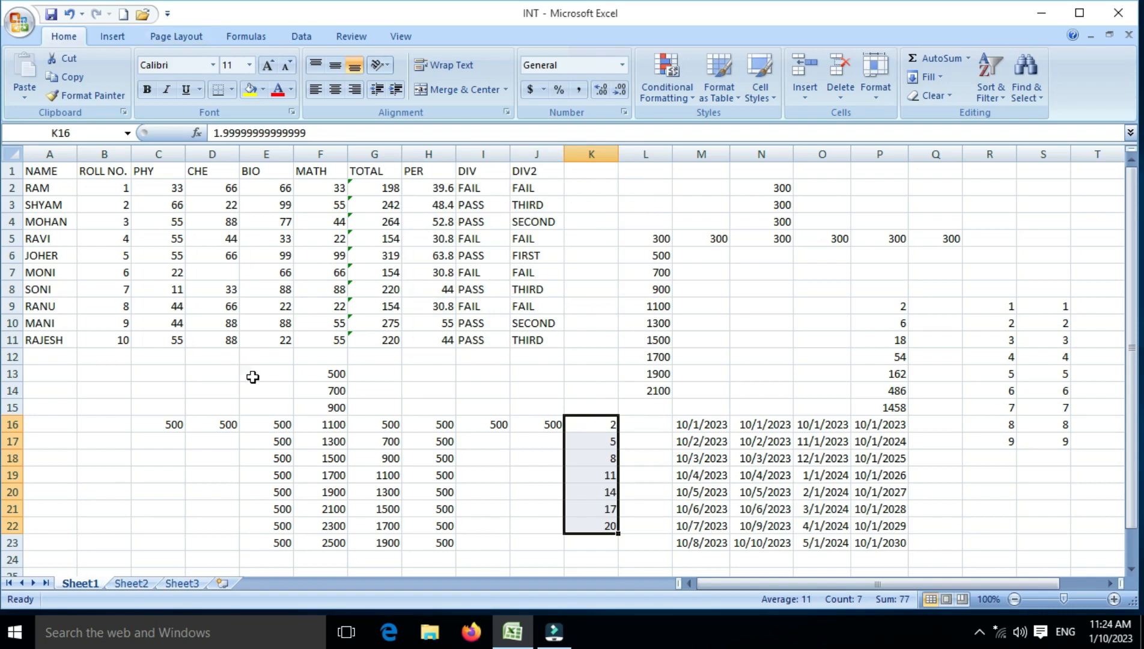
{"action": "left_click", "coordinate": [462, 410]}
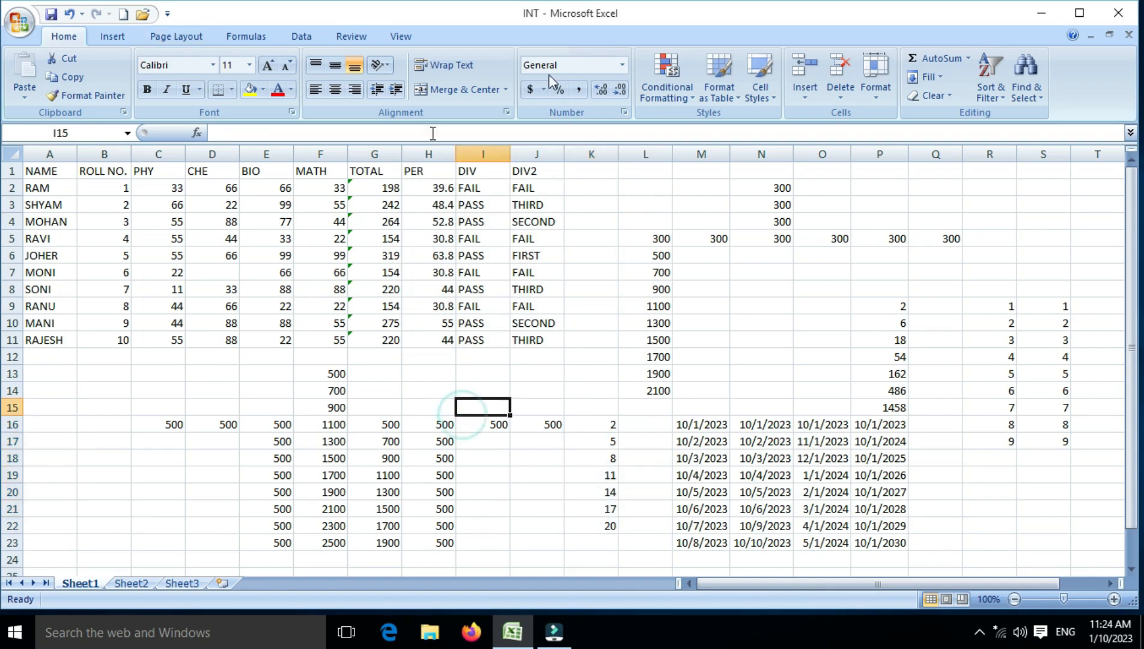
{"action": "left_click", "coordinate": [936, 77]}
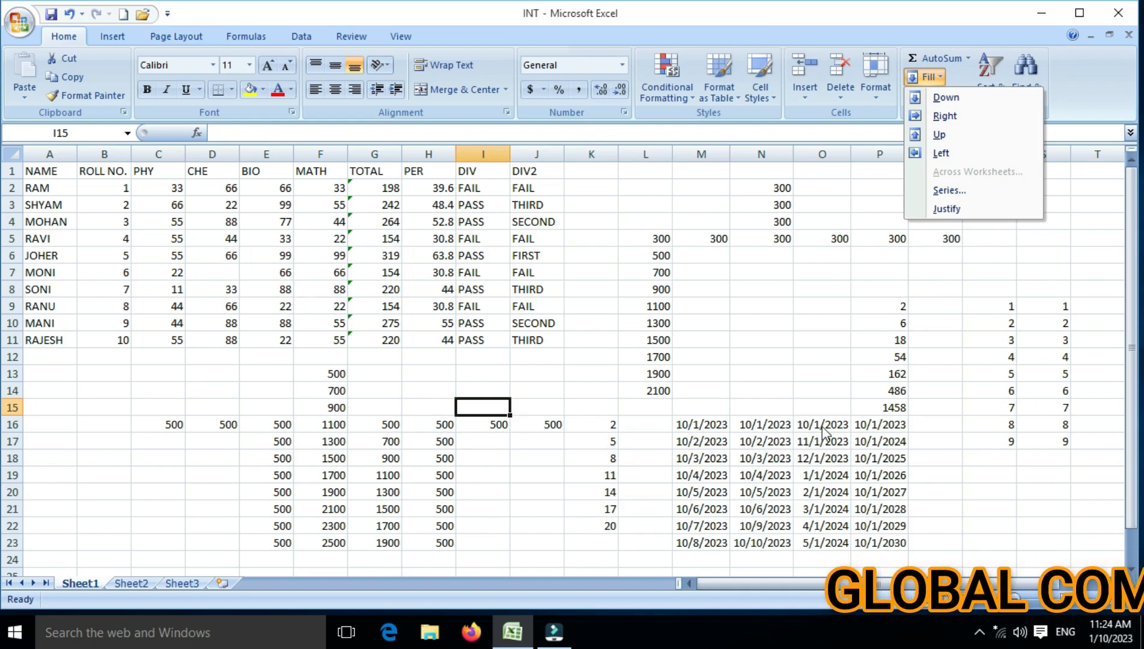
{"action": "left_click", "coordinate": [728, 297]}
Enter the text GLOBAL COMPUTER EDUCATION in cell N8
{"action": "left_click", "coordinate": [769, 290]}
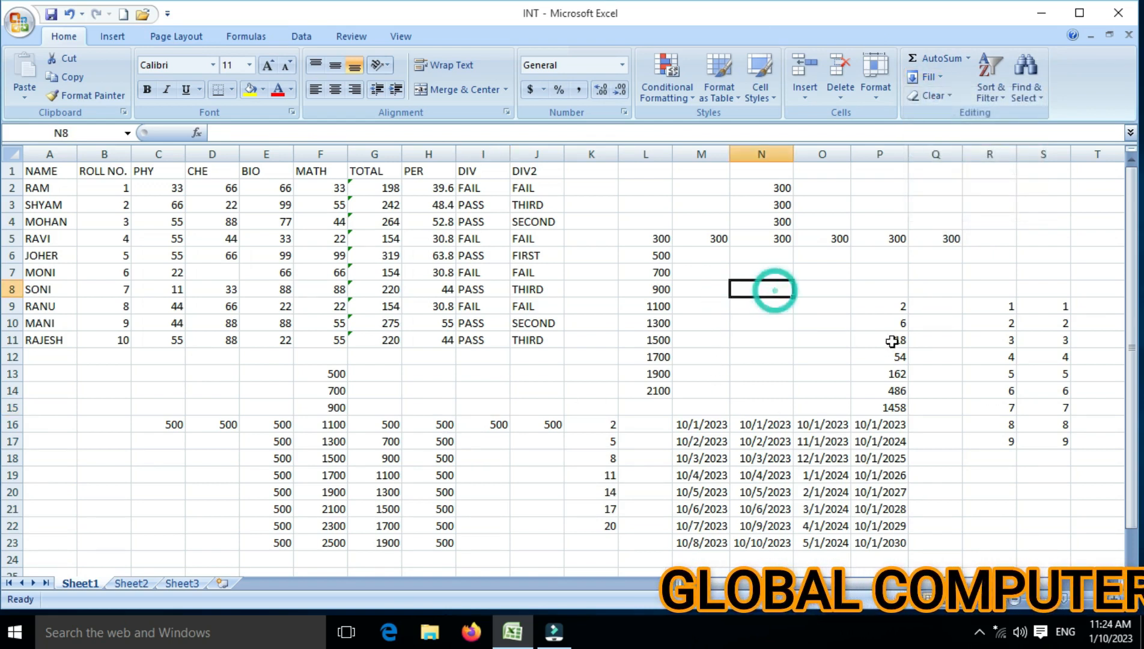
{"action": "type", "text": "G"}
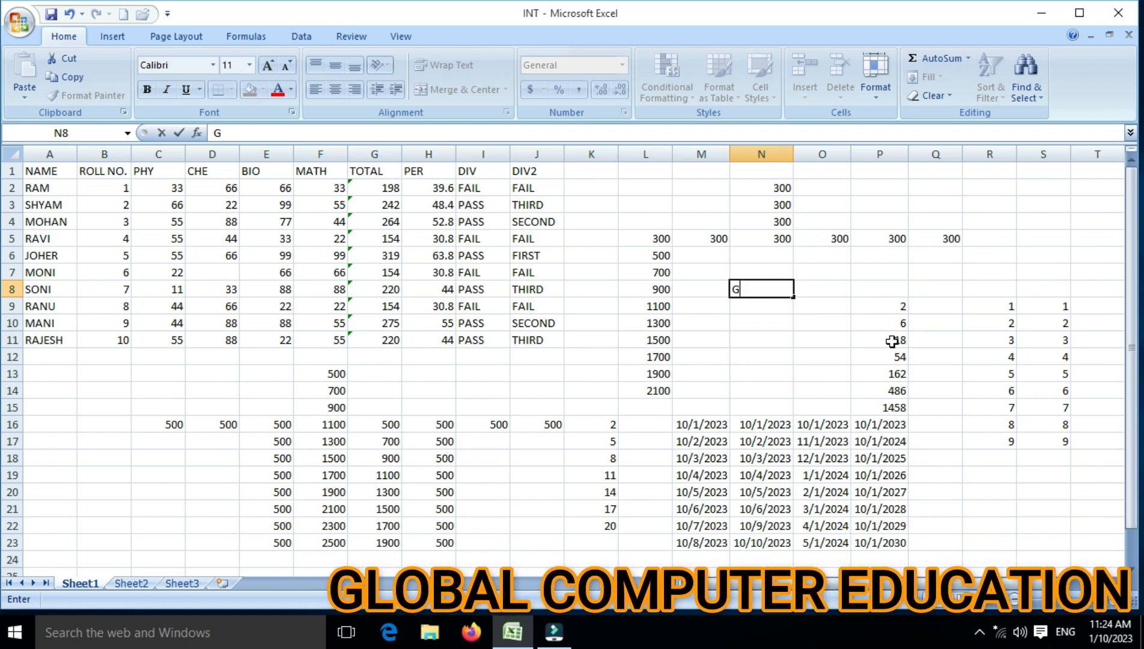
{"action": "type", "text": "LOBAL"}
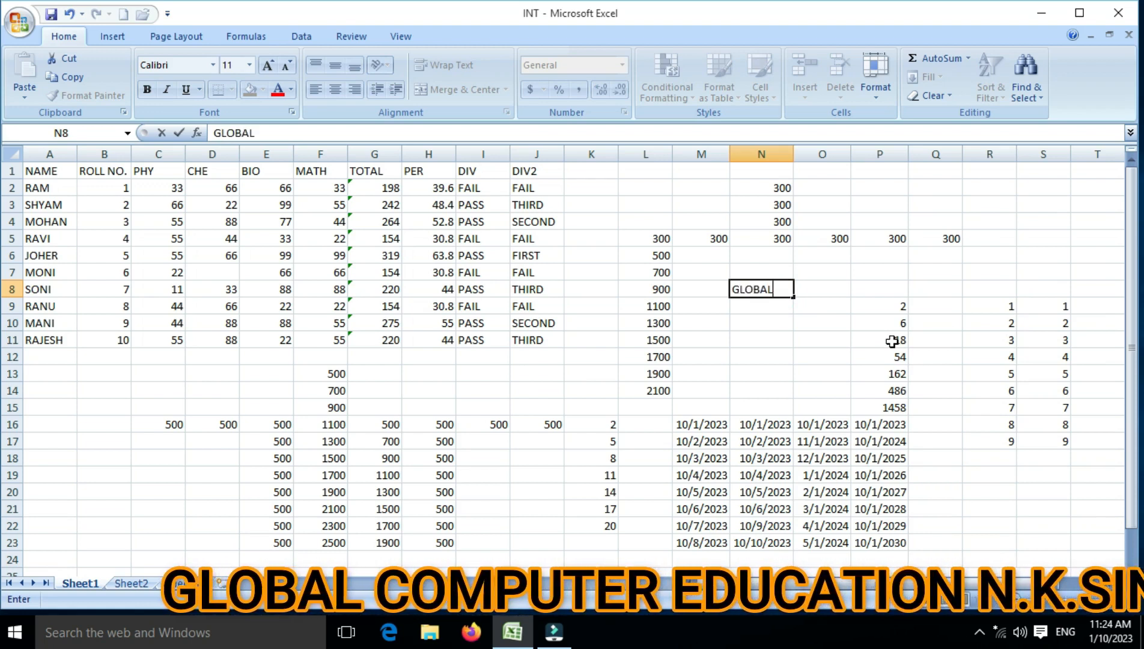
{"action": "type", "text": " COMPU"}
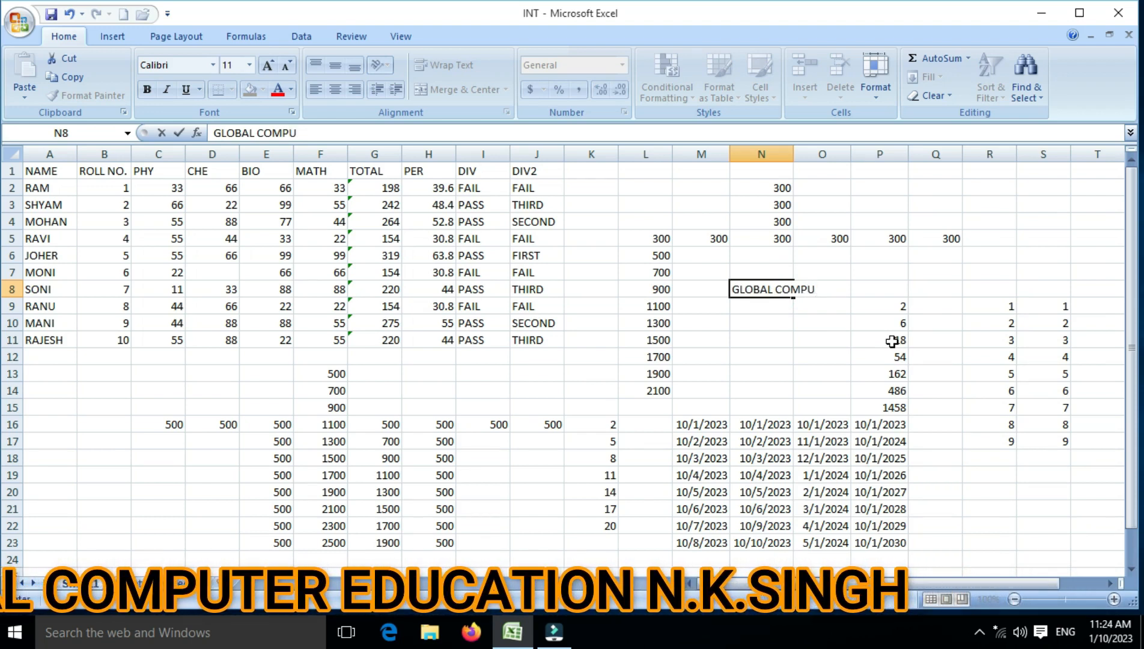
{"action": "type", "text": "TER E"}
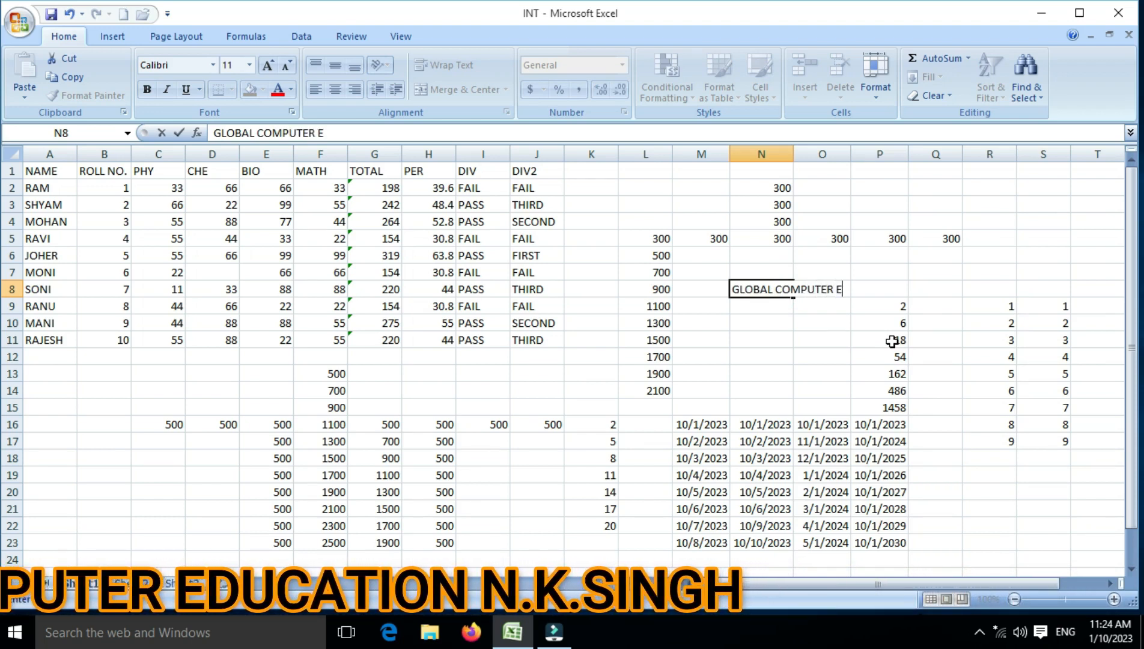
{"action": "type", "text": "DUCATI"}
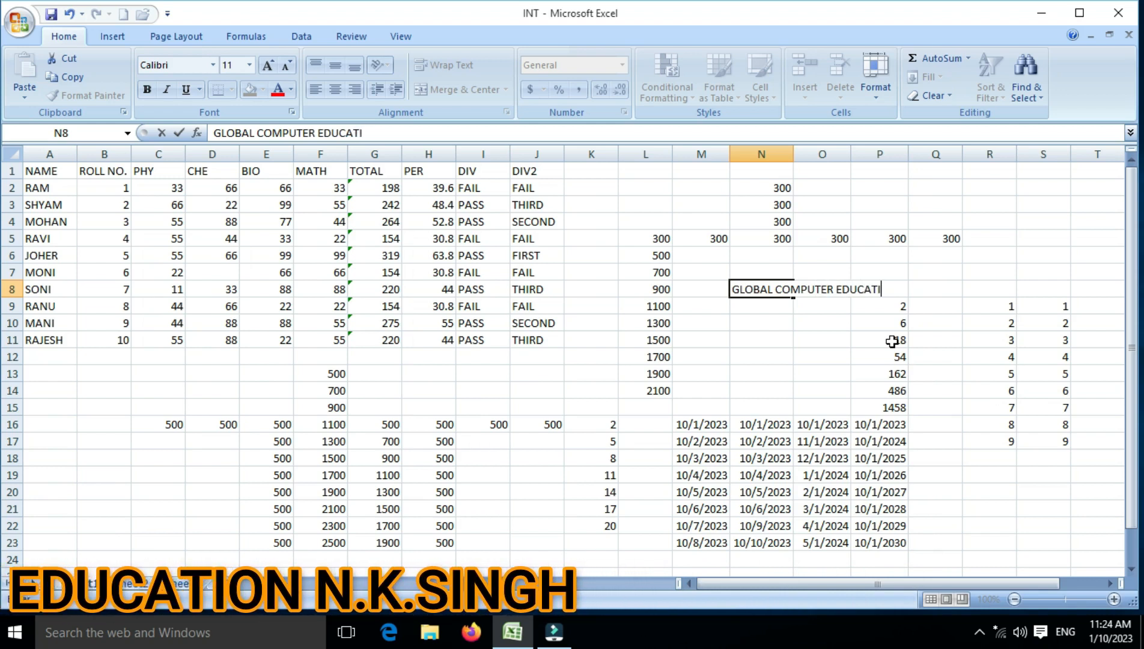
{"action": "type", "text": "ON"}
{"action": "key", "text": "Return"}
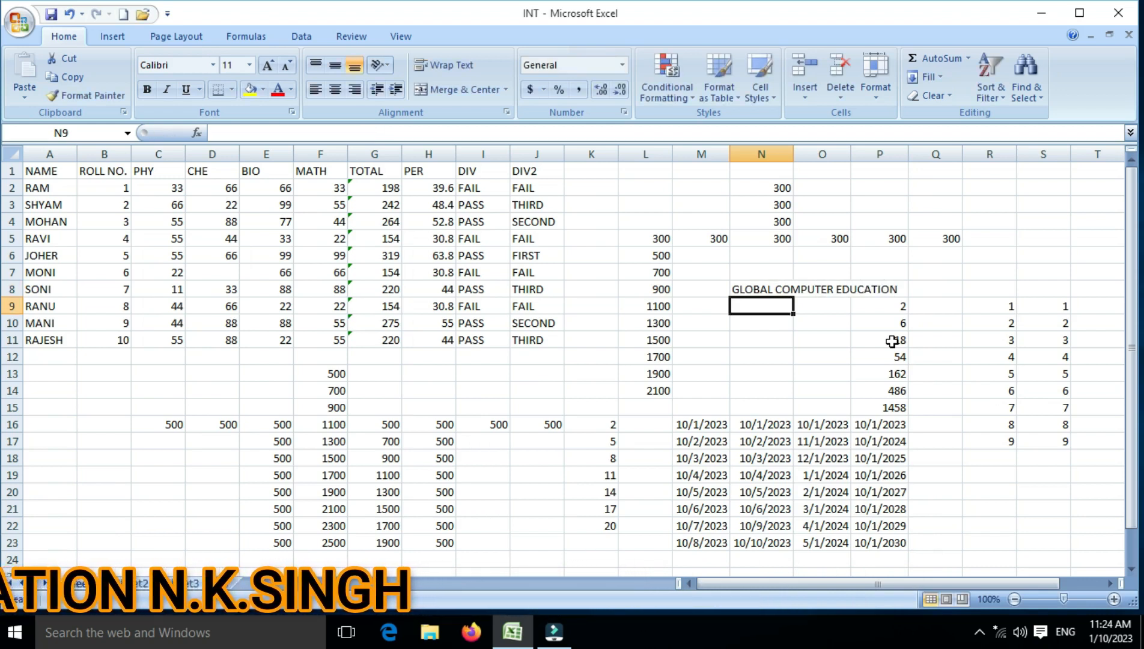
Justify the text in N8 with Fill Justify, letting it extend below the selection, and check the resulting cells
{"action": "key", "text": "Up"}
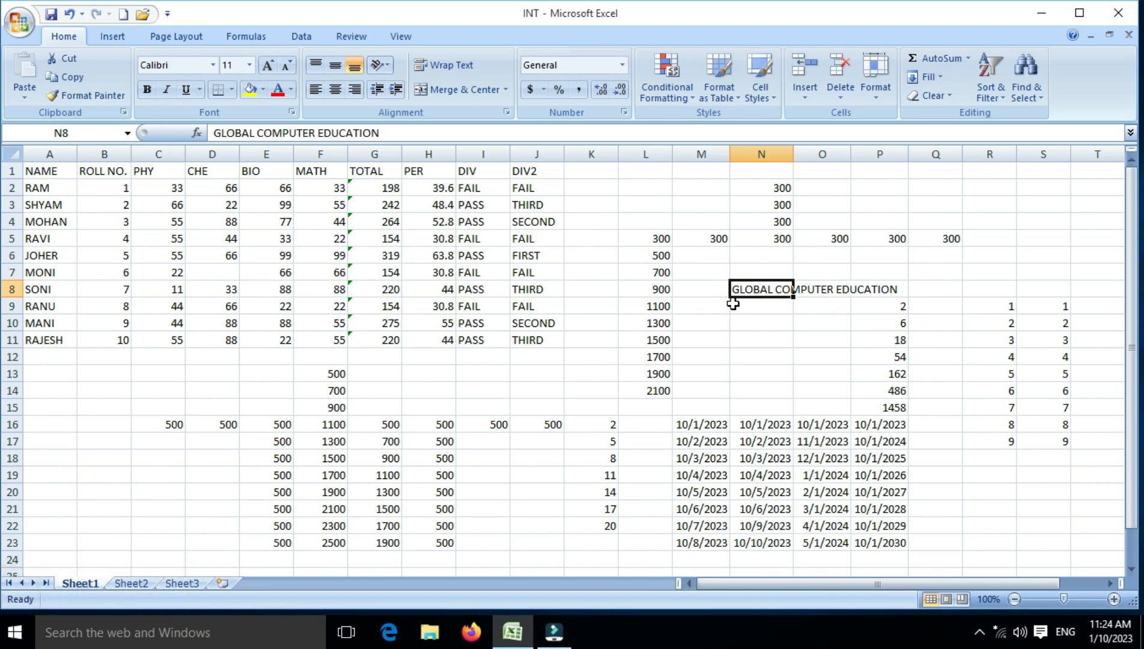
{"action": "left_click", "coordinate": [942, 76]}
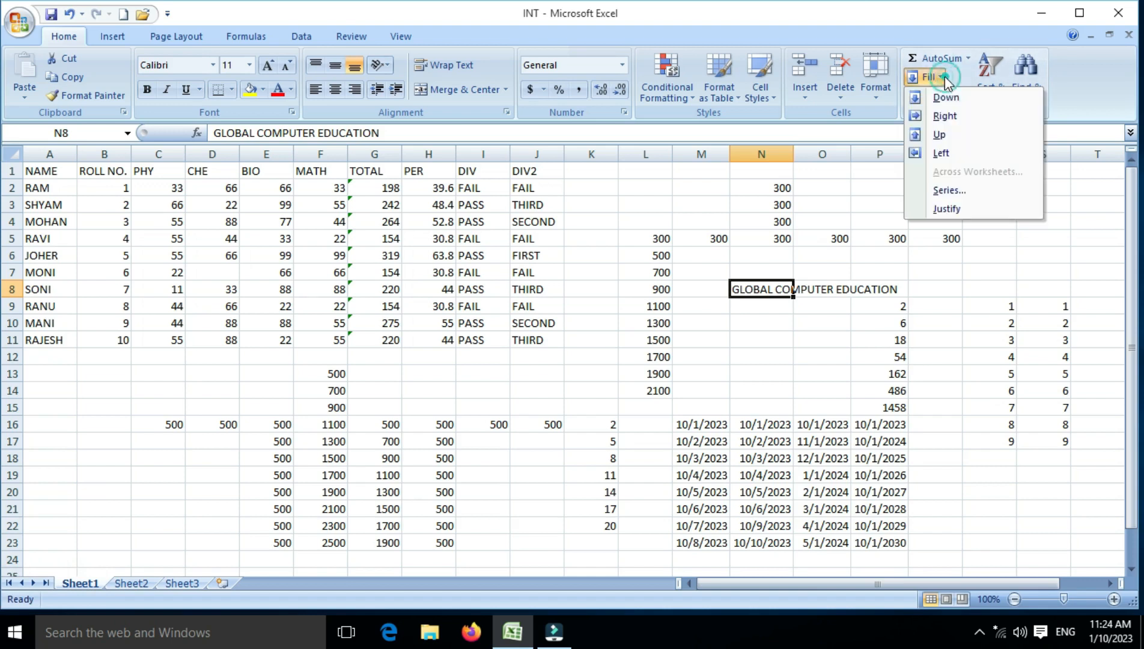
{"action": "left_click", "coordinate": [942, 210]}
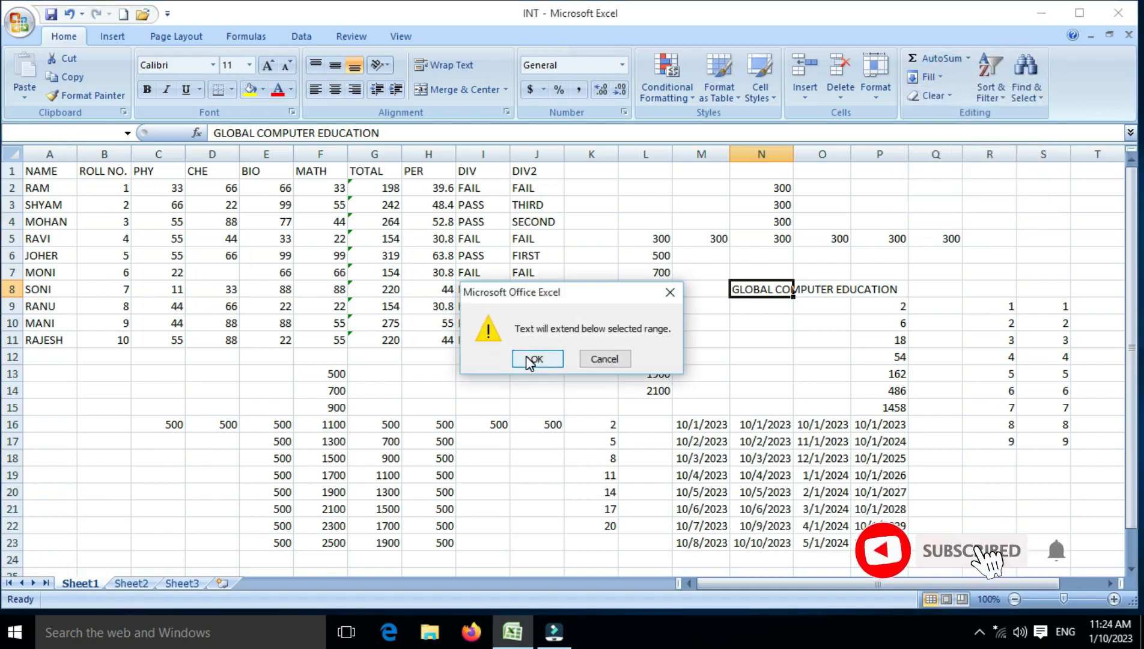
{"action": "left_click", "coordinate": [534, 359]}
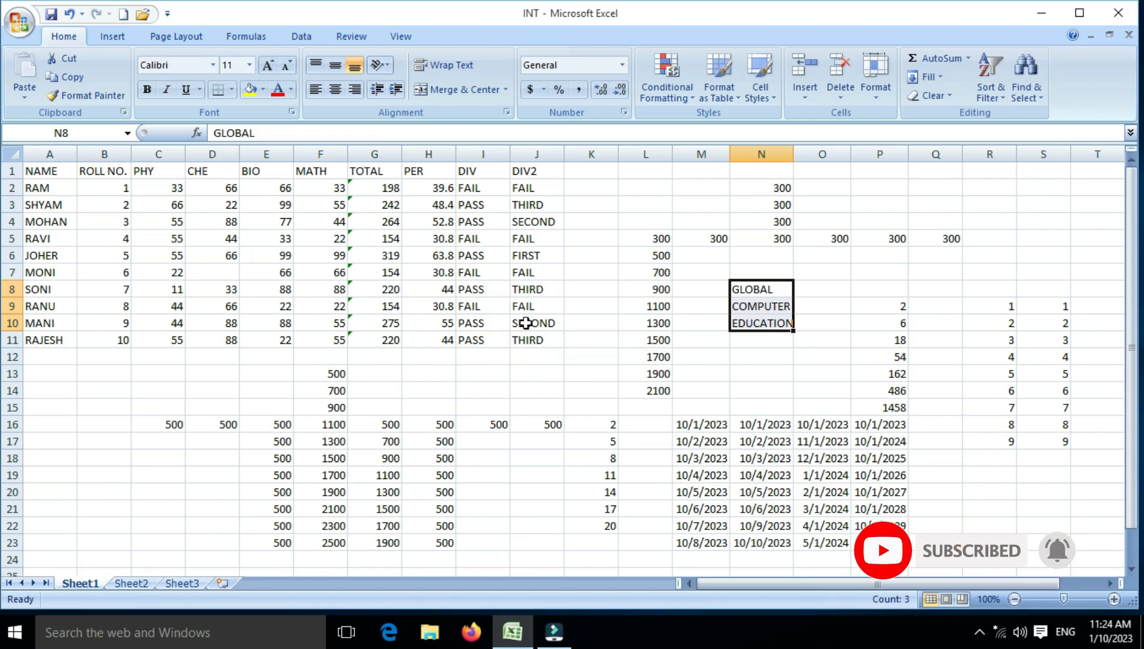
{"action": "left_click", "coordinate": [809, 294]}
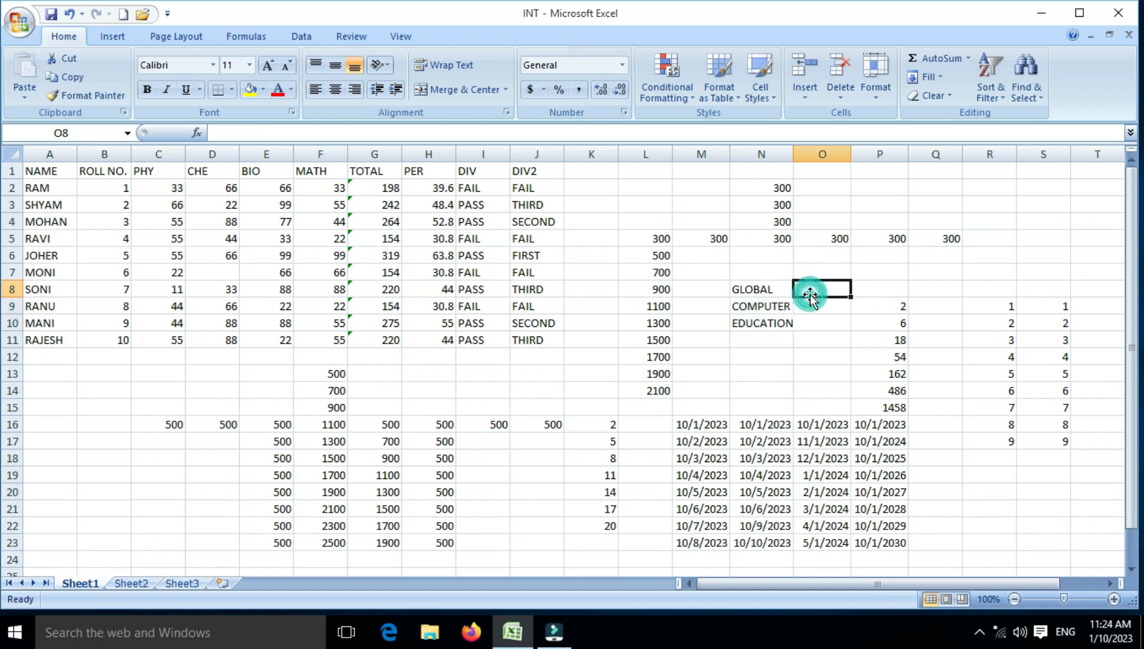
{"action": "left_click", "coordinate": [777, 292]}
{"action": "left_click", "coordinate": [766, 310]}
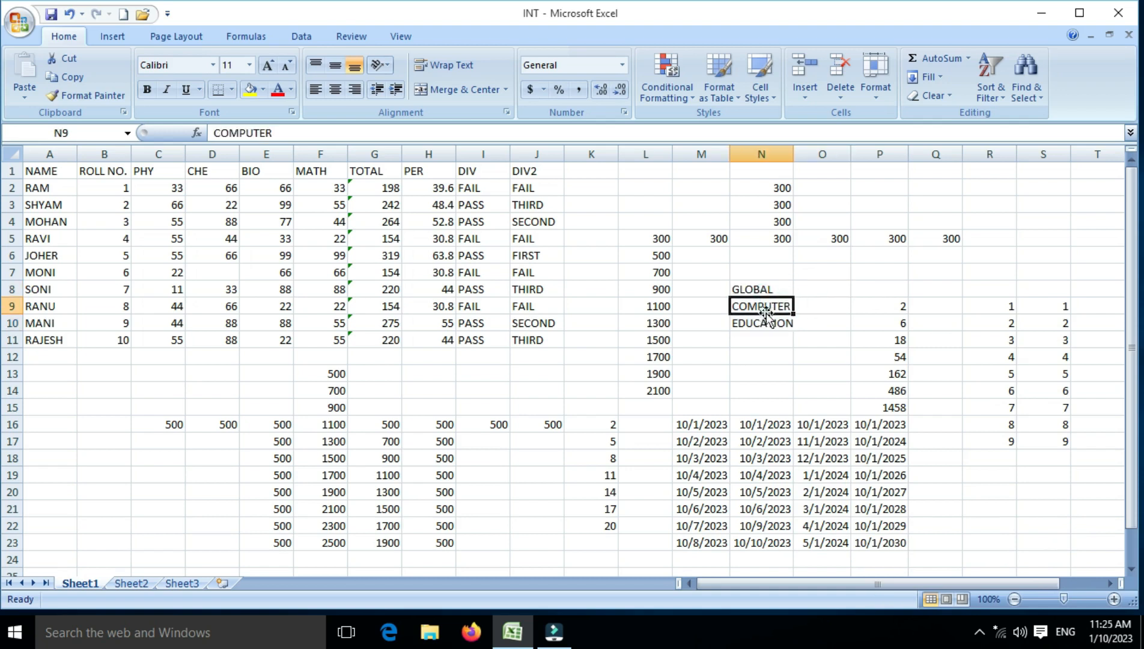
{"action": "left_click", "coordinate": [762, 290]}
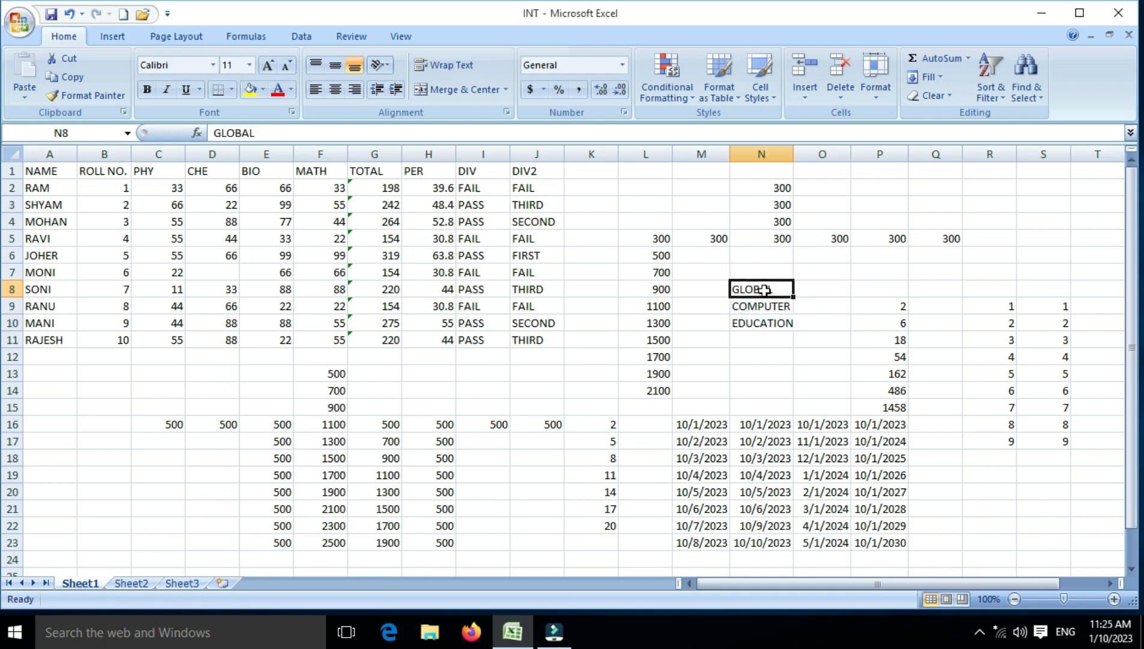
{"action": "left_click", "coordinate": [940, 79]}
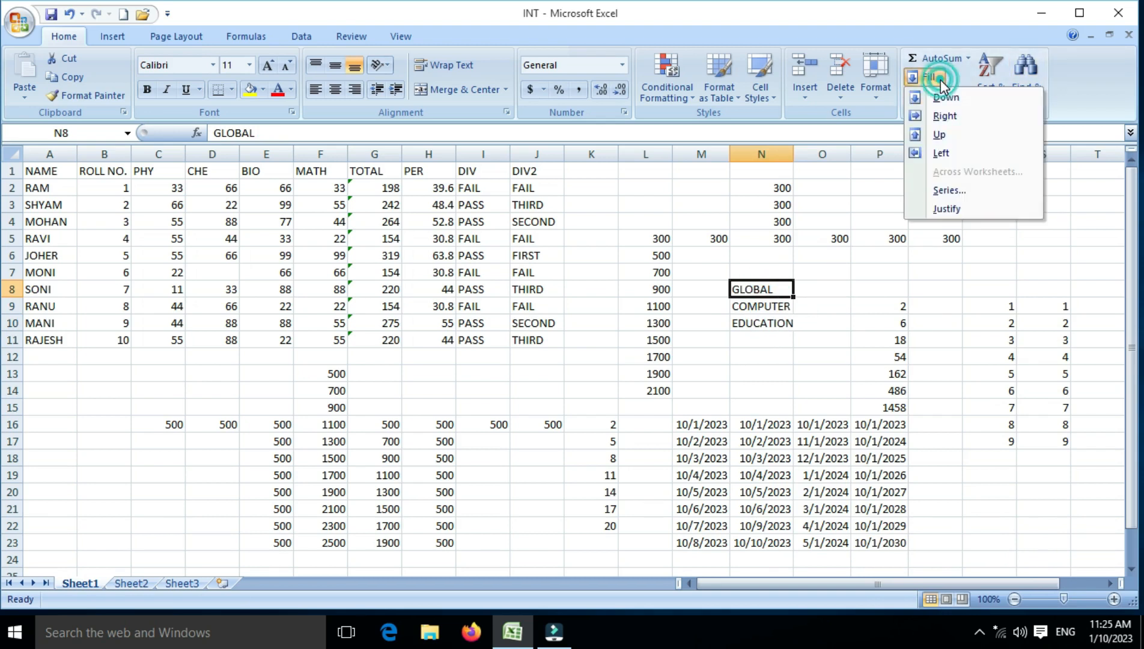
{"action": "left_click", "coordinate": [949, 190]}
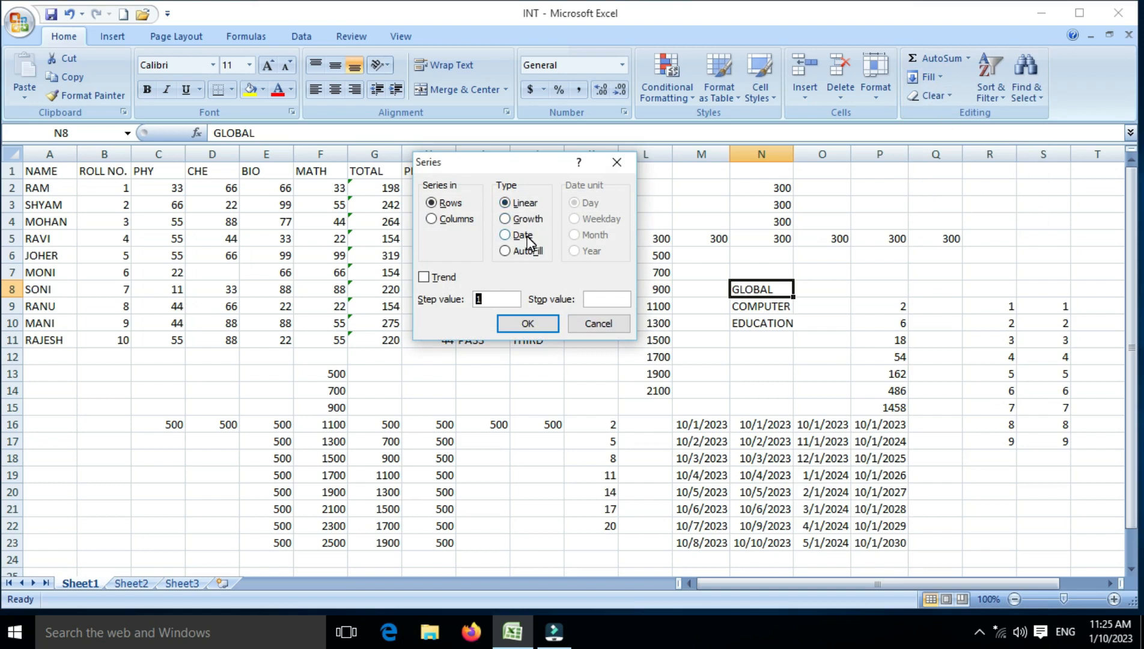
{"action": "left_click", "coordinate": [601, 322]}
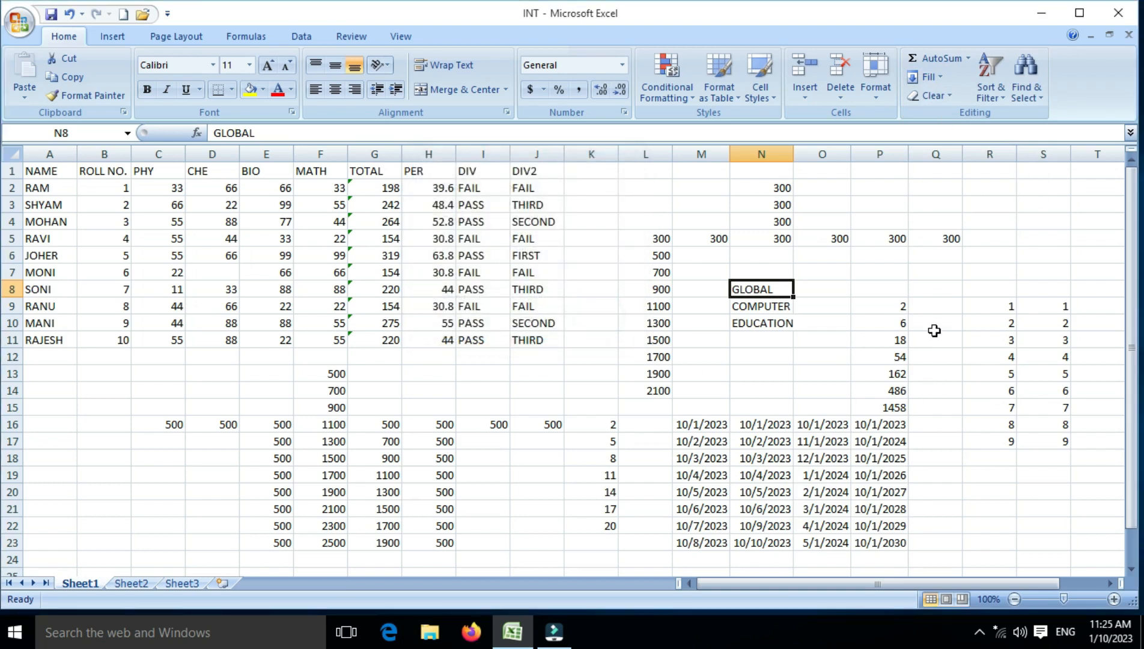
{"action": "left_click", "coordinate": [939, 77]}
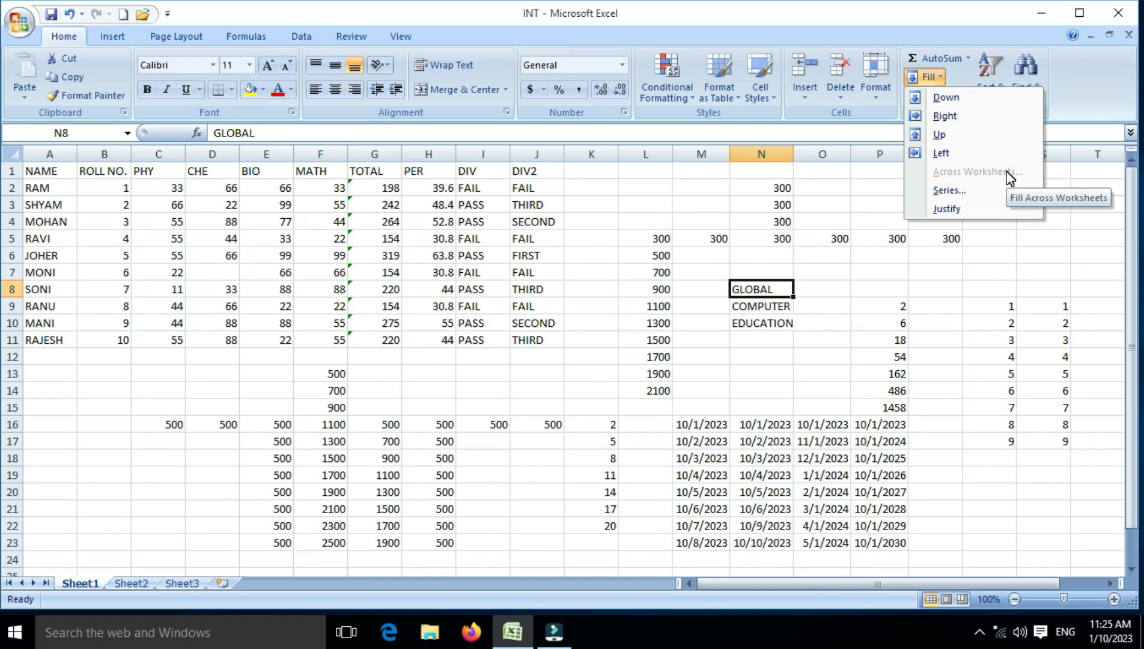
{"action": "left_click", "coordinate": [84, 236]}
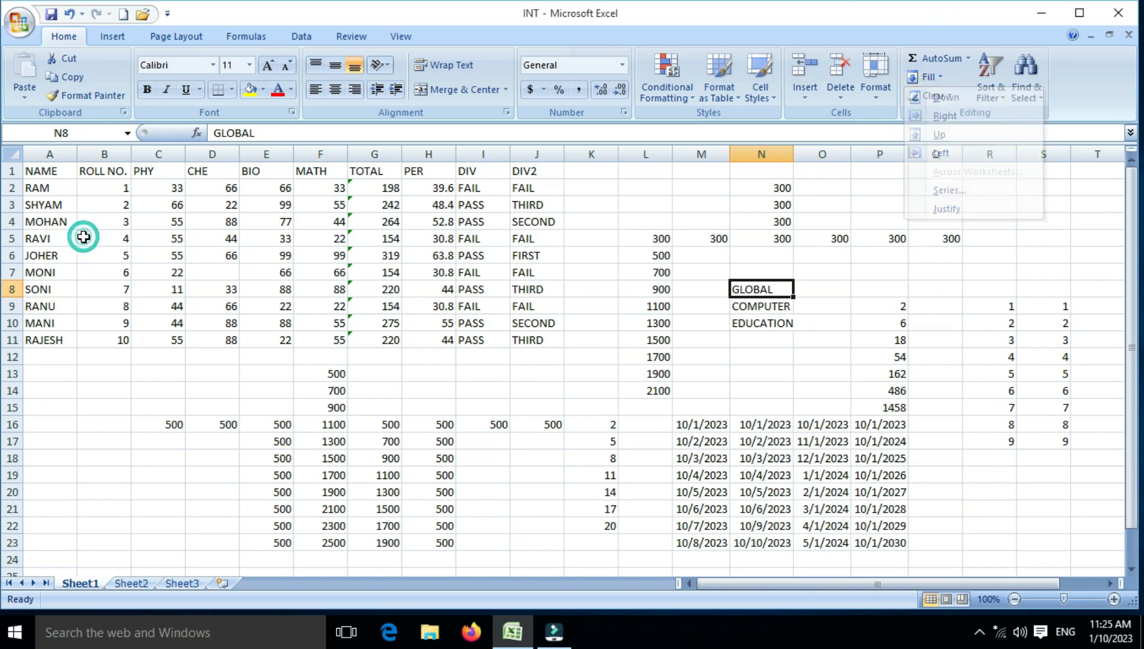
{"action": "left_click", "coordinate": [140, 238]}
Group Sheet3 with Sheet1 and fill the range A1:G11 across the worksheets using the All option
{"action": "left_click_drag", "start_coordinate": [47, 171], "coordinate": [355, 340]}
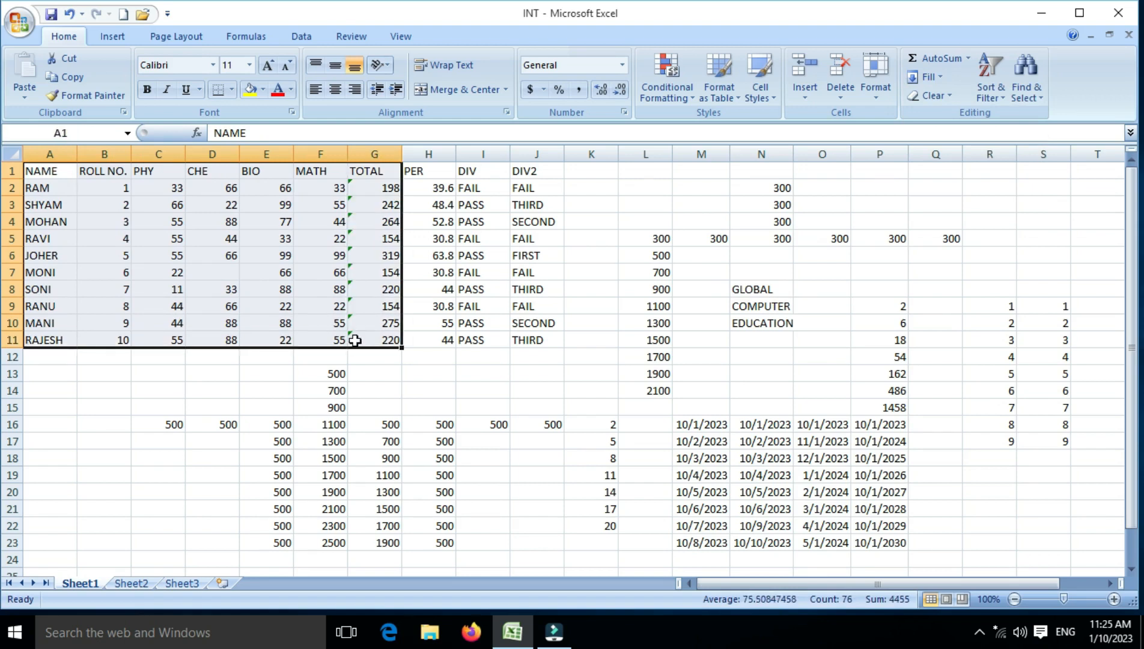
{"action": "left_click", "coordinate": [191, 581], "text": "ctrl"}
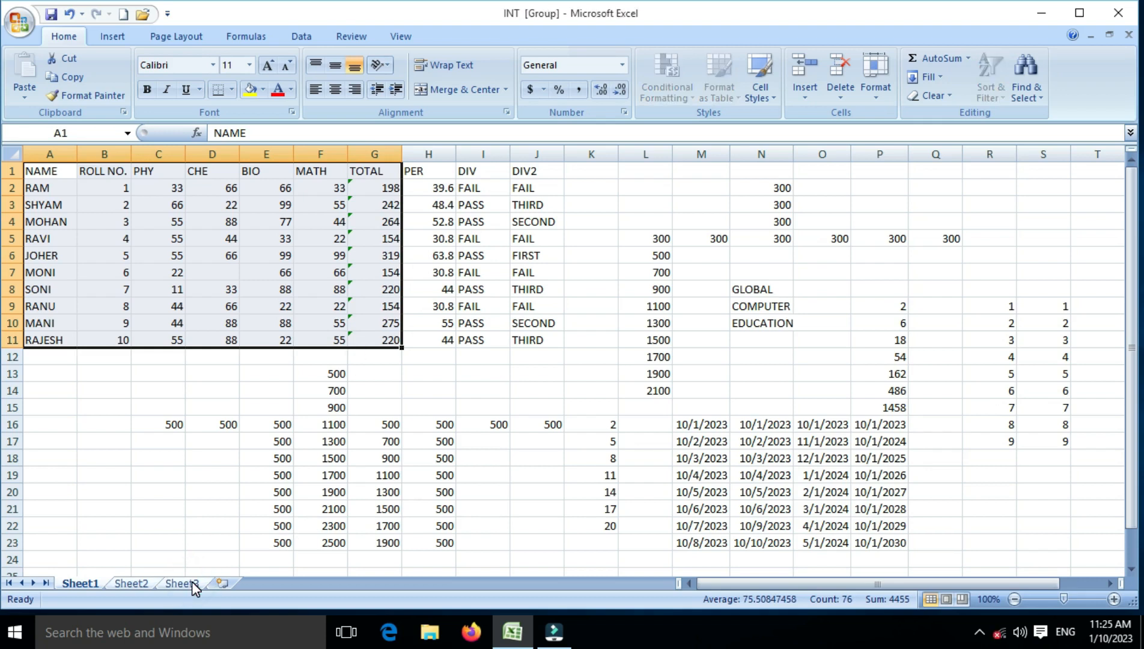
{"action": "left_click", "coordinate": [940, 76]}
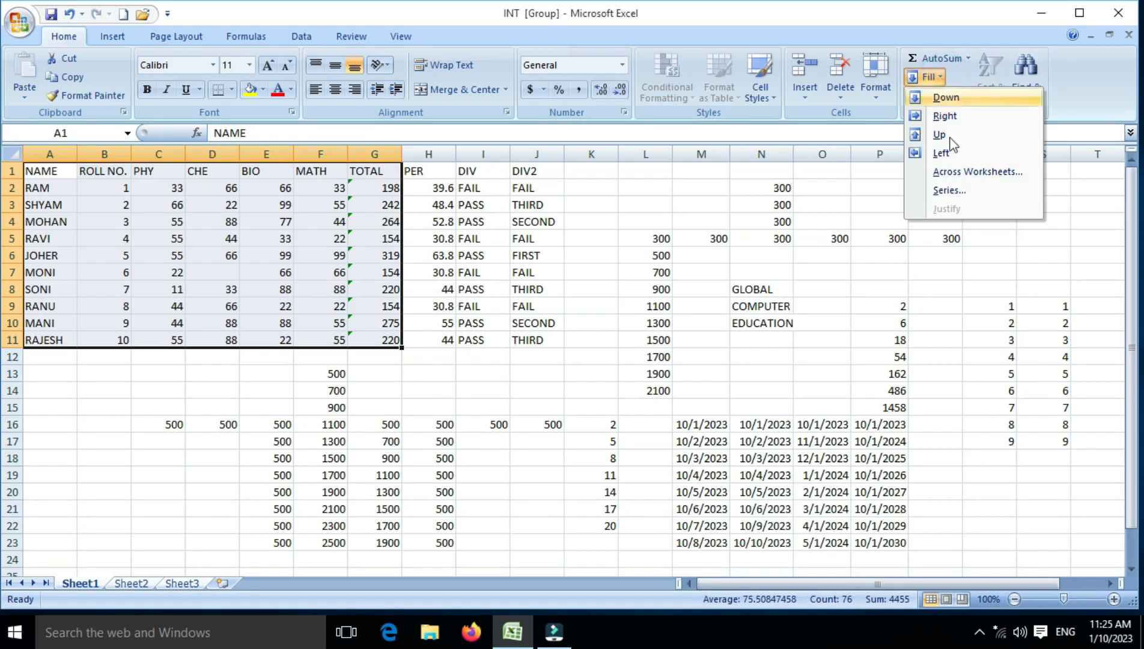
{"action": "left_click", "coordinate": [957, 175]}
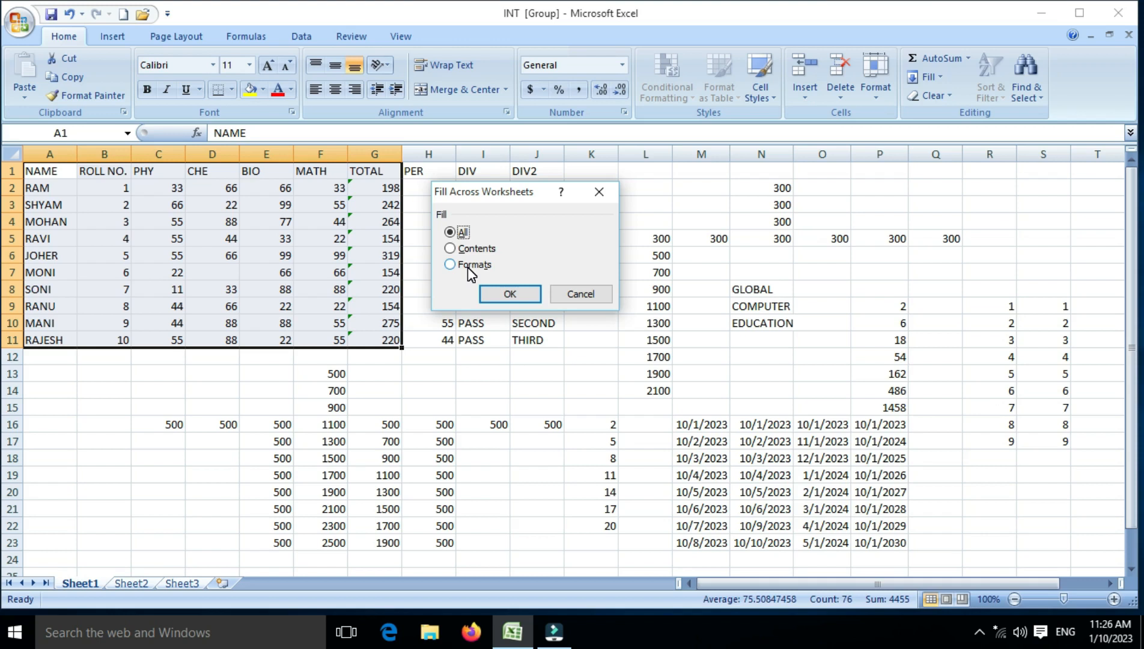
{"action": "left_click", "coordinate": [514, 293]}
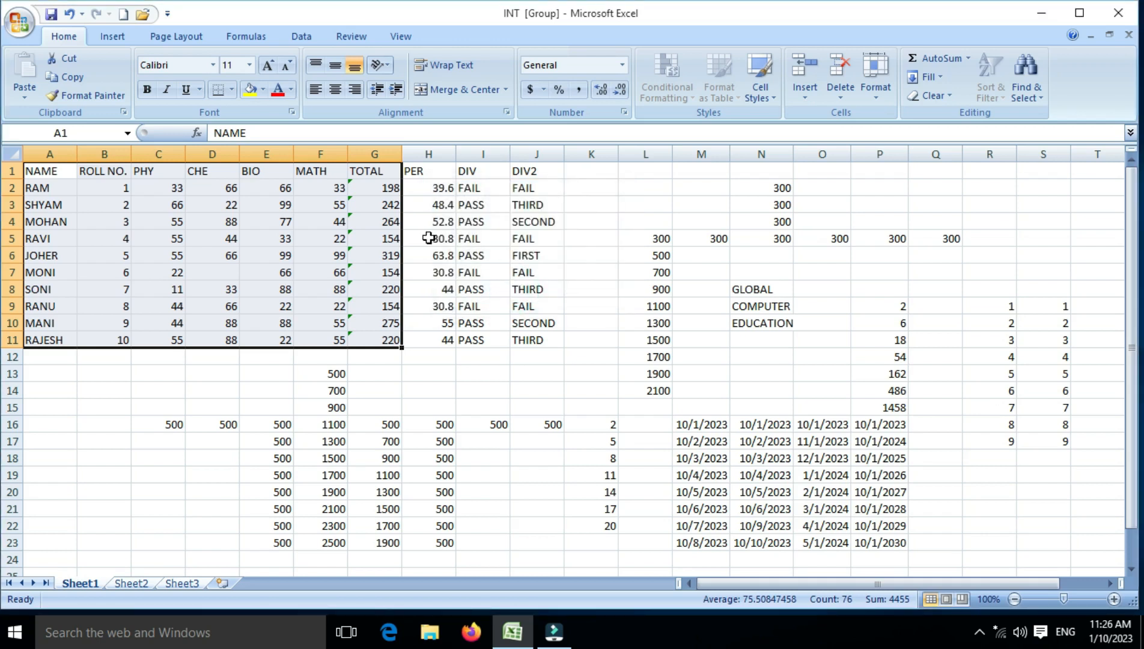
Examine the filled table on Sheet3 and compare it with the original on Sheet1
{"action": "left_click", "coordinate": [181, 583]}
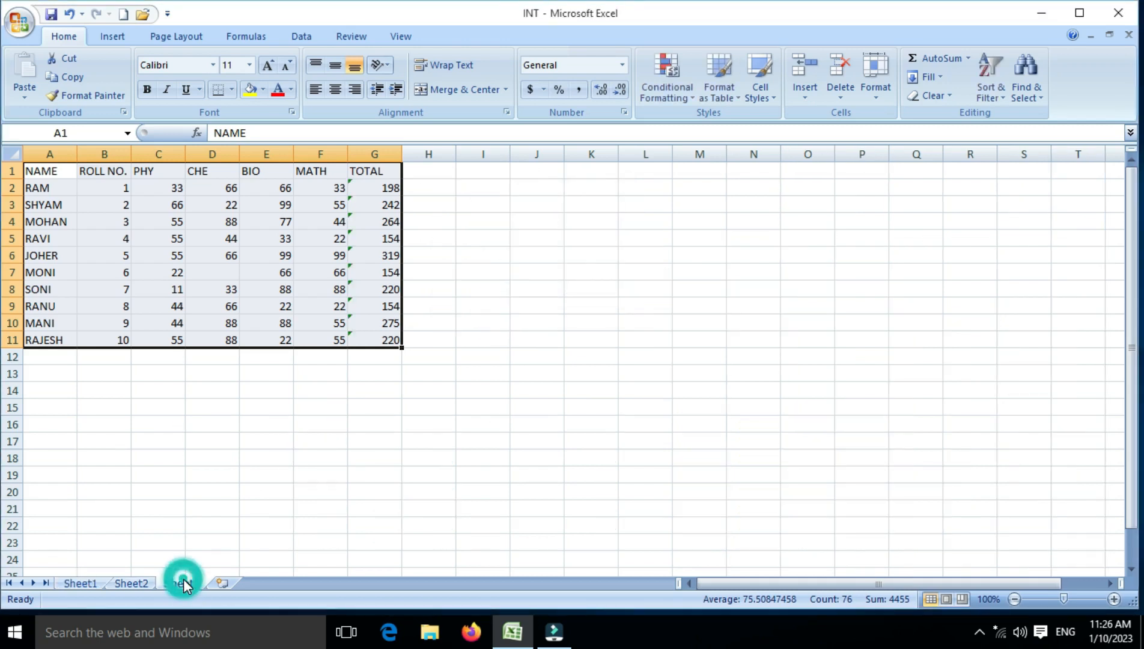
{"action": "left_click", "coordinate": [212, 223]}
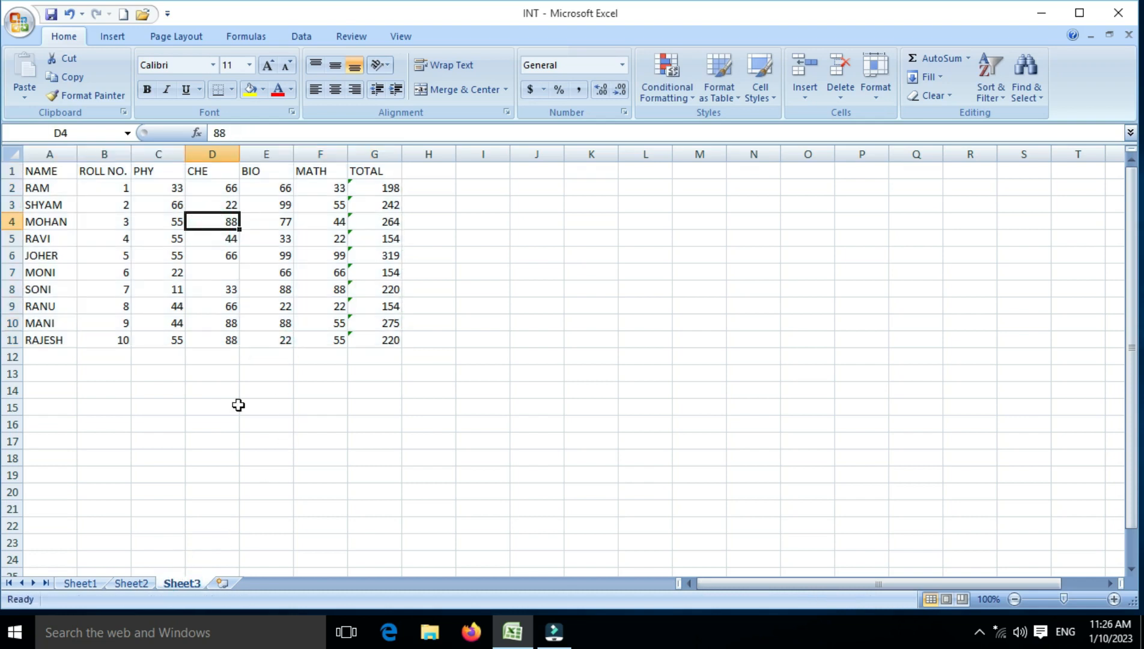
{"action": "left_click", "coordinate": [80, 583]}
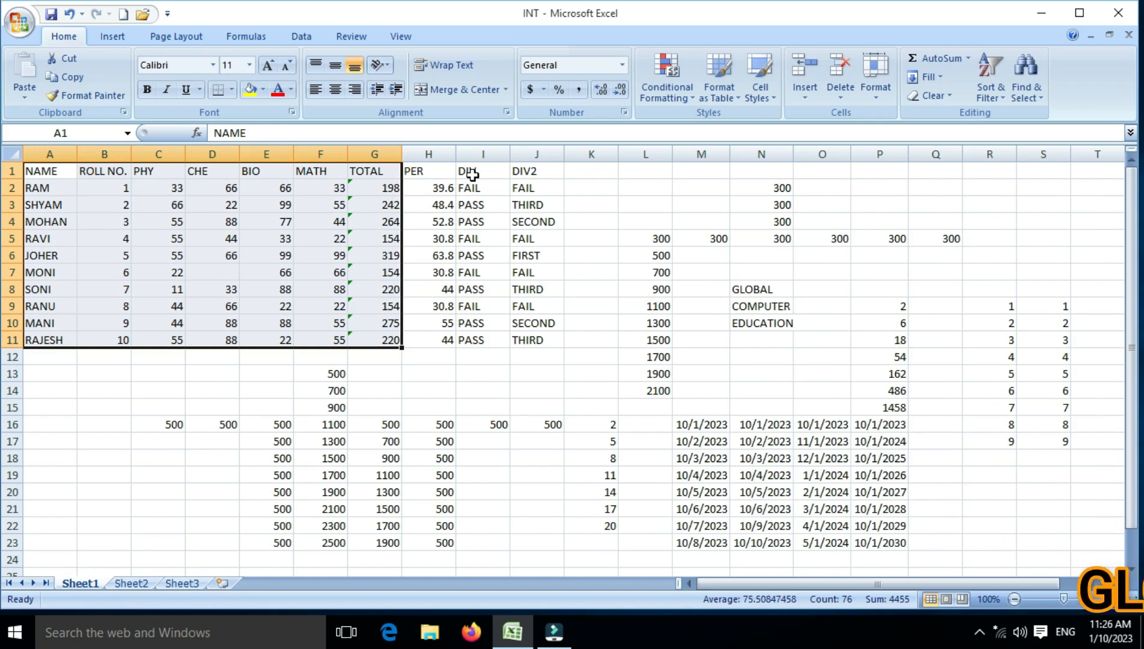
{"action": "left_click", "coordinate": [181, 583]}
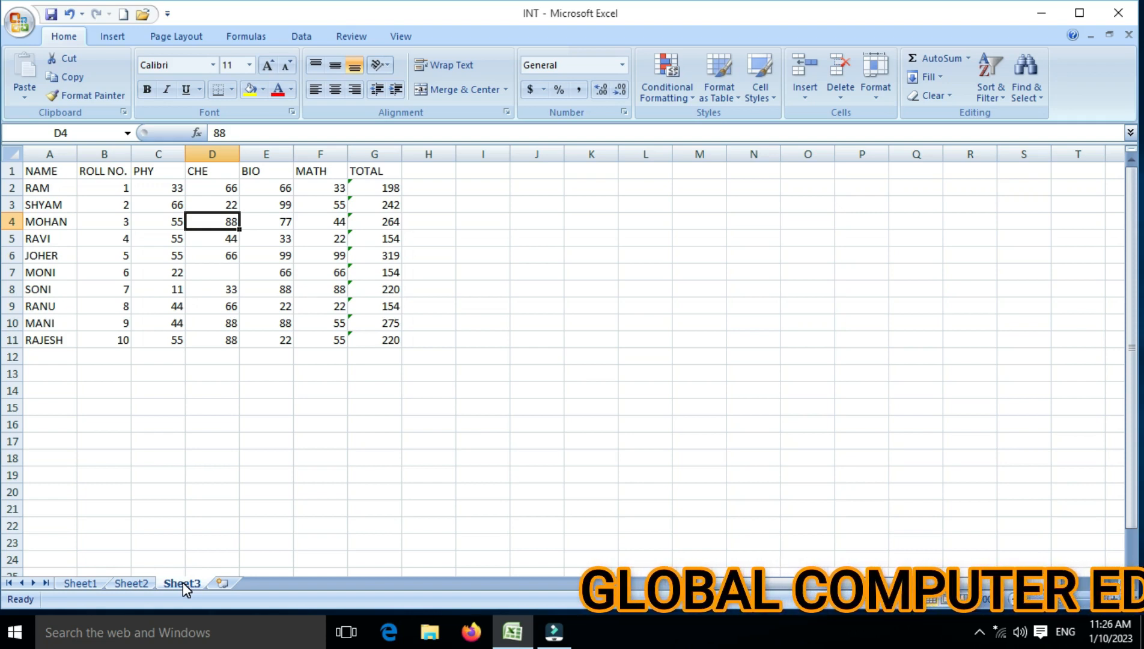
{"action": "left_click", "coordinate": [77, 583]}
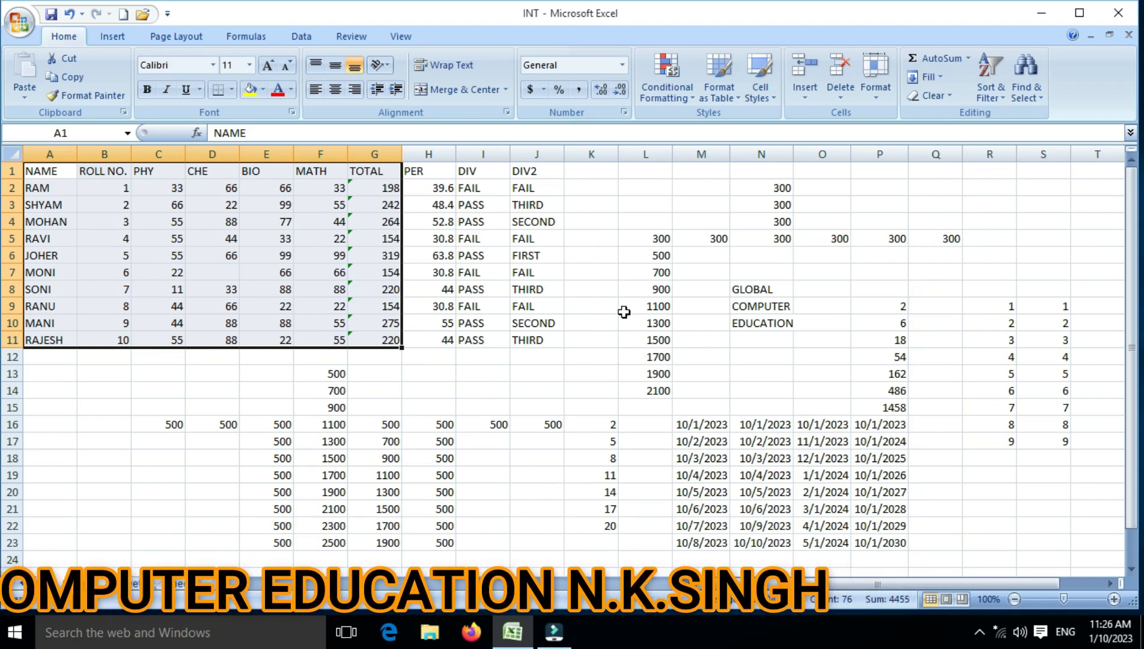
{"action": "left_click", "coordinate": [601, 292]}
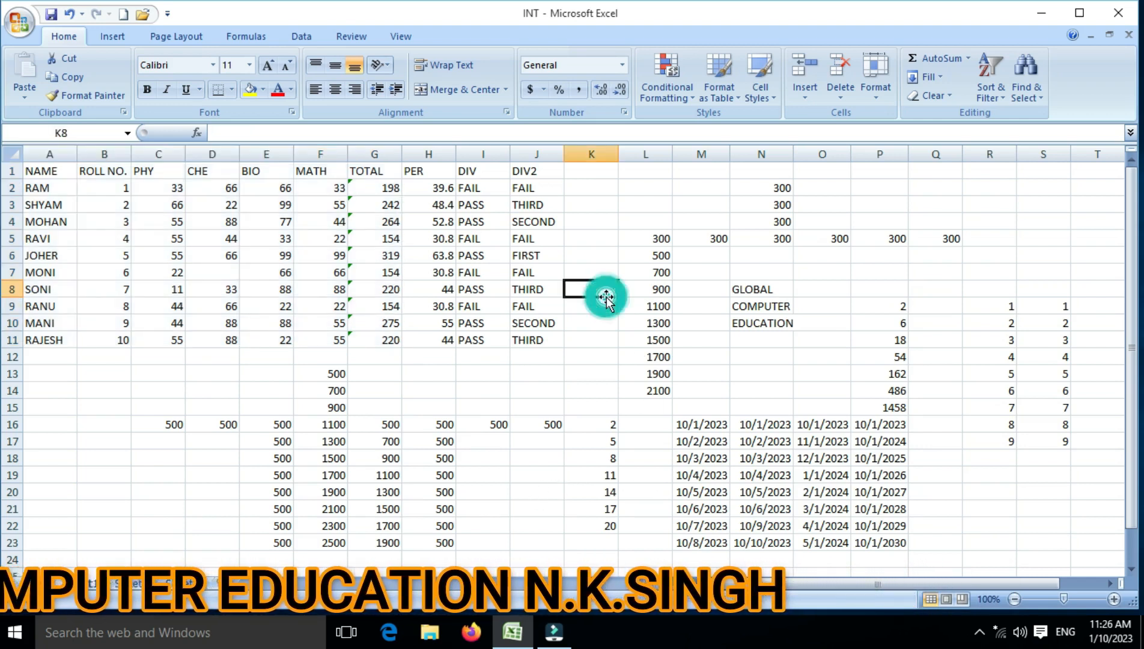
{"action": "left_click", "coordinate": [941, 77]}
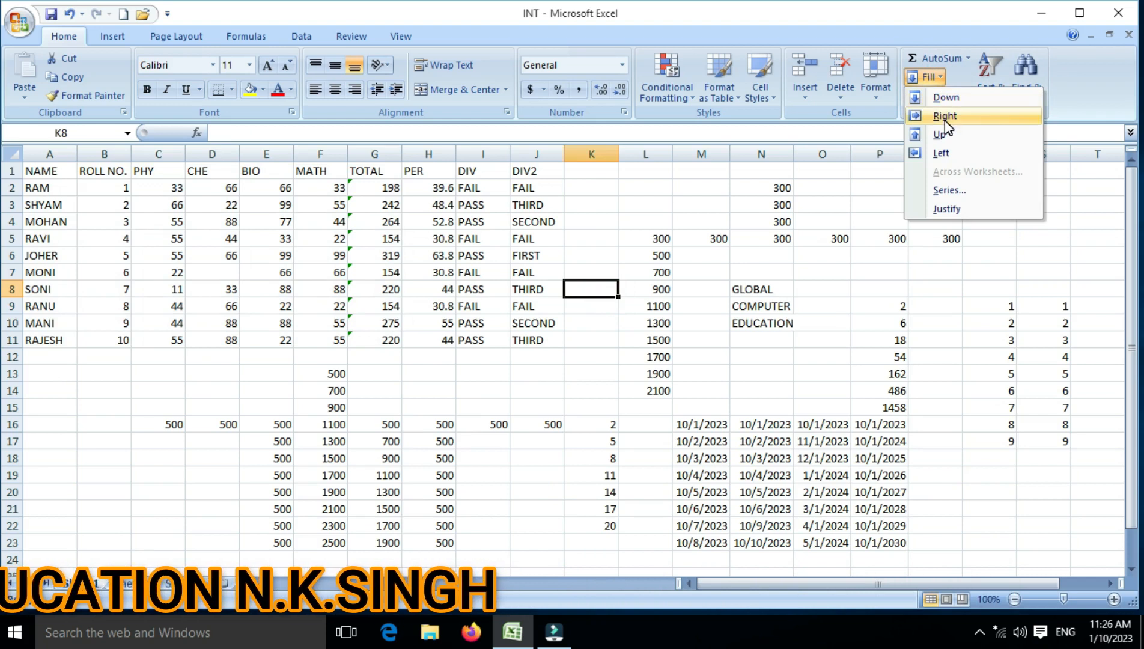
{"action": "left_click", "coordinate": [944, 192]}
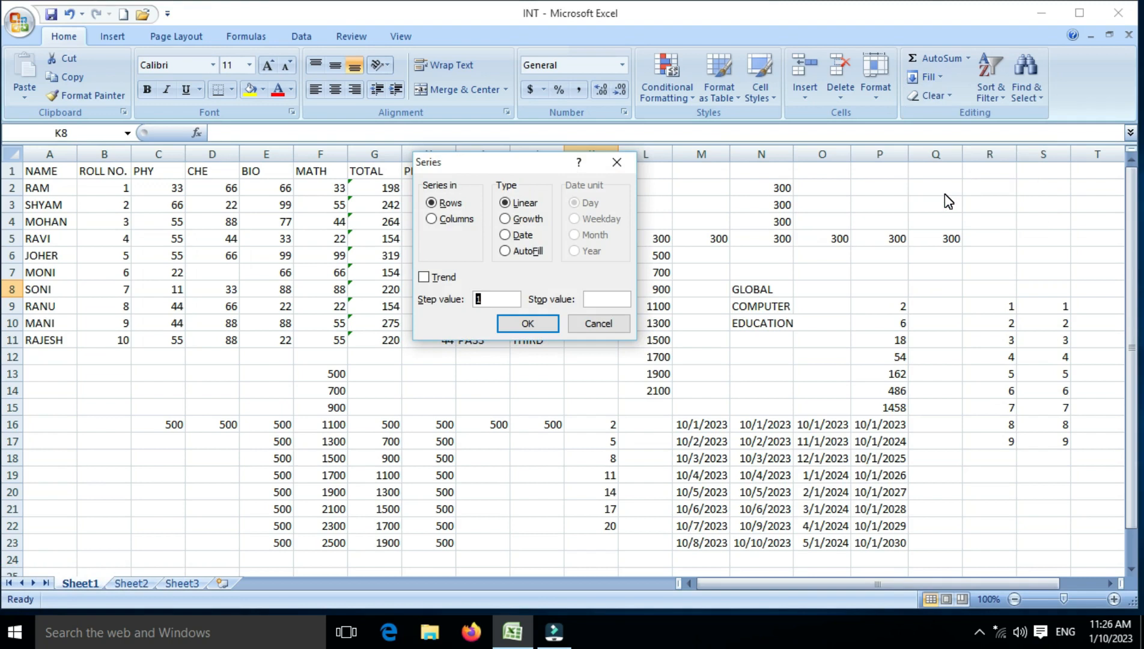
{"action": "left_click", "coordinate": [599, 324]}
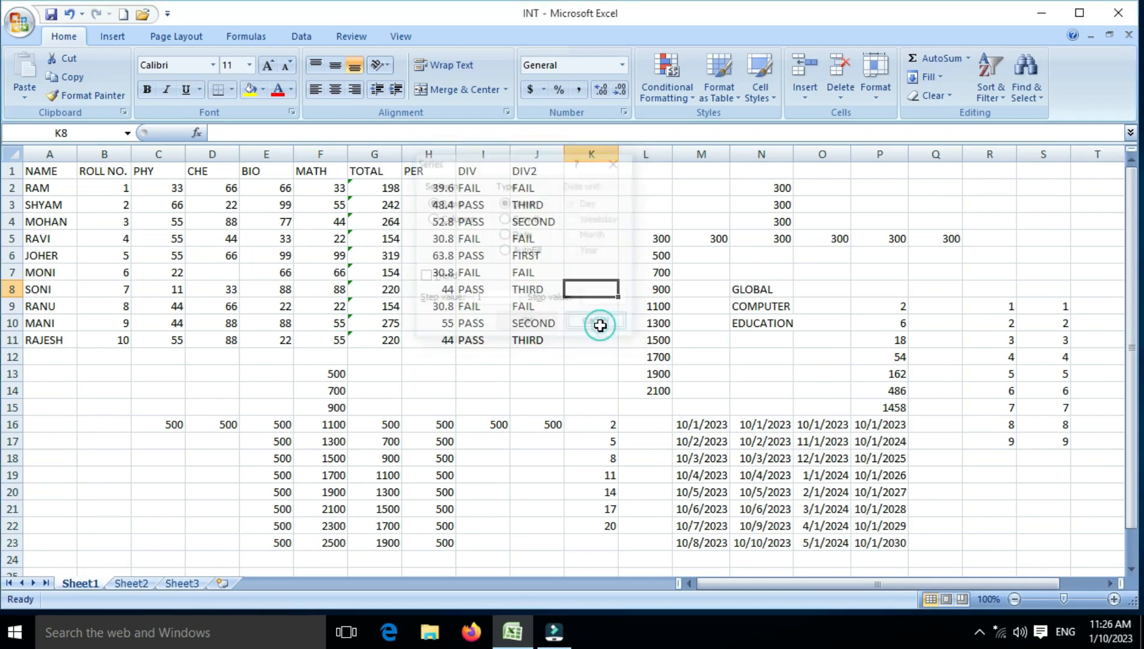